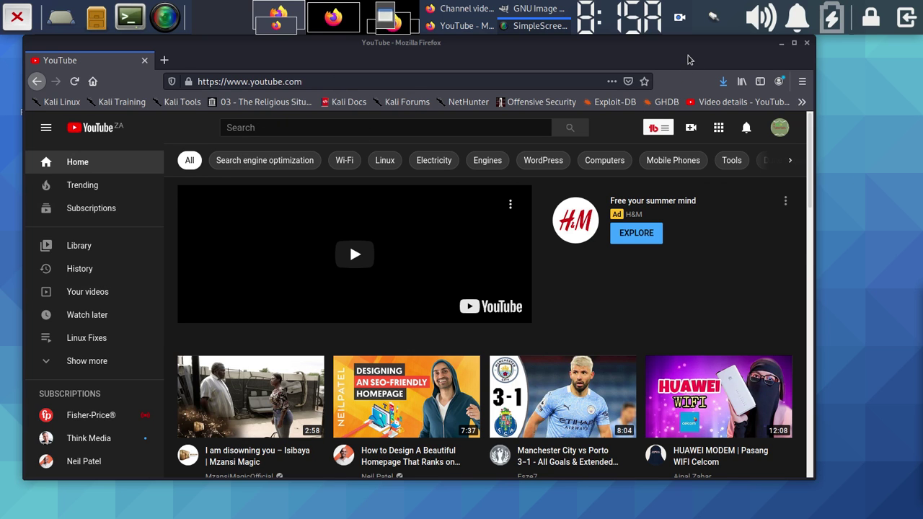
# Start a YouTube video upload with the file "How to install libre office -2020-10-22_01.54.09.mp4" from the Videos folder.
pyautogui.moveTo(688, 55)
pyautogui.mouseDown()
pyautogui.moveTo(730, 100)
pyautogui.moveTo(659, 45)
pyautogui.moveTo(688, 73)
pyautogui.mouseUp()
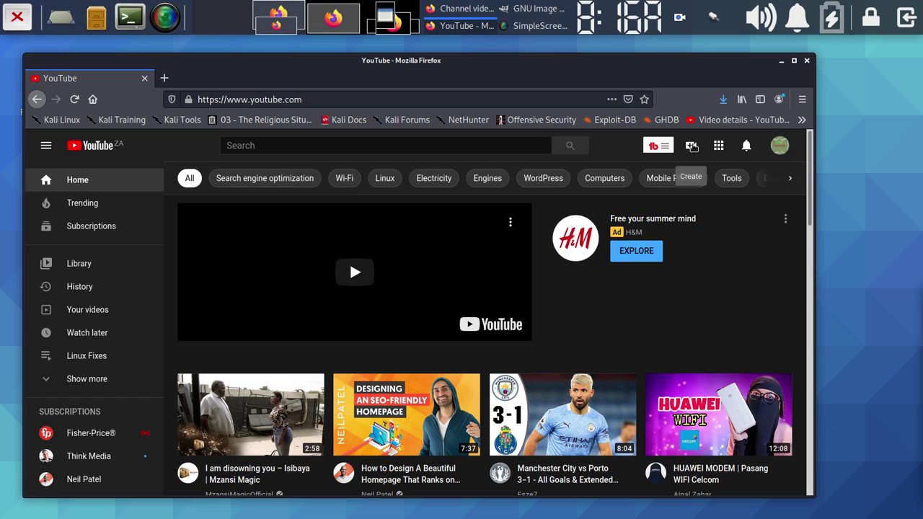
pyautogui.click(692, 147)
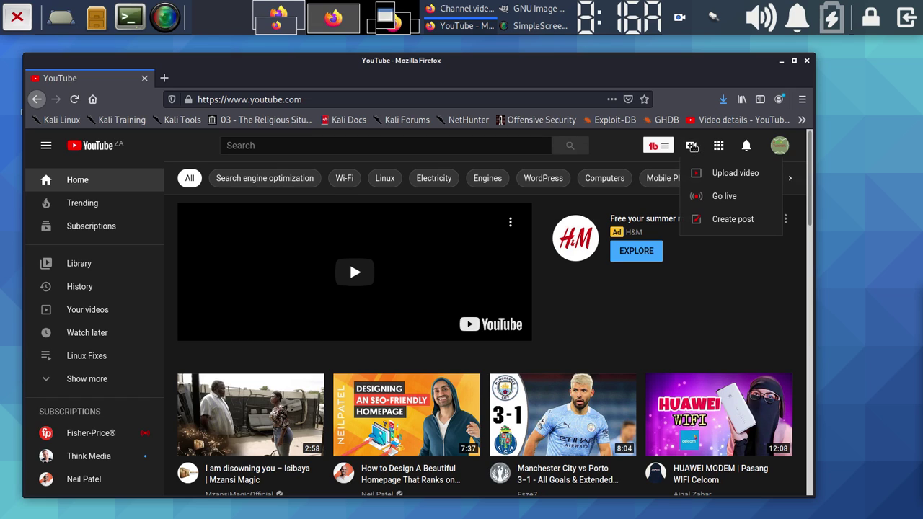
pyautogui.click(725, 175)
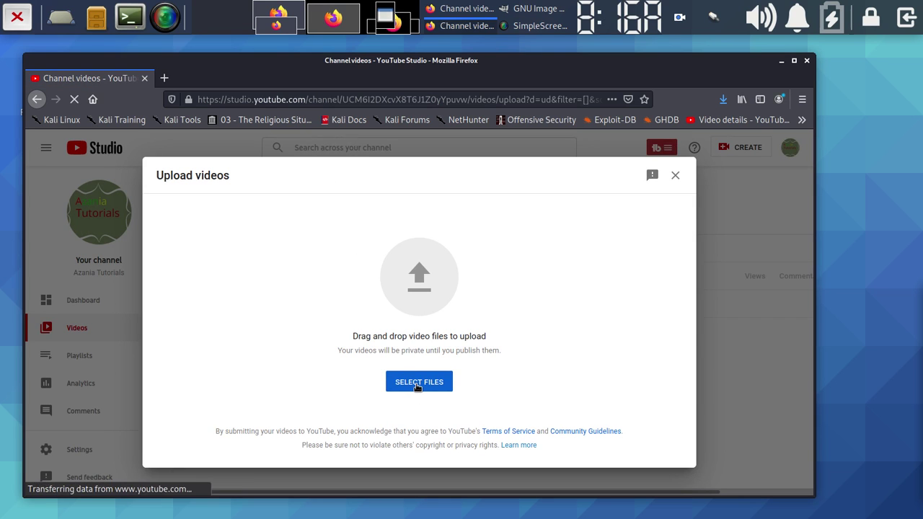
pyautogui.click(416, 384)
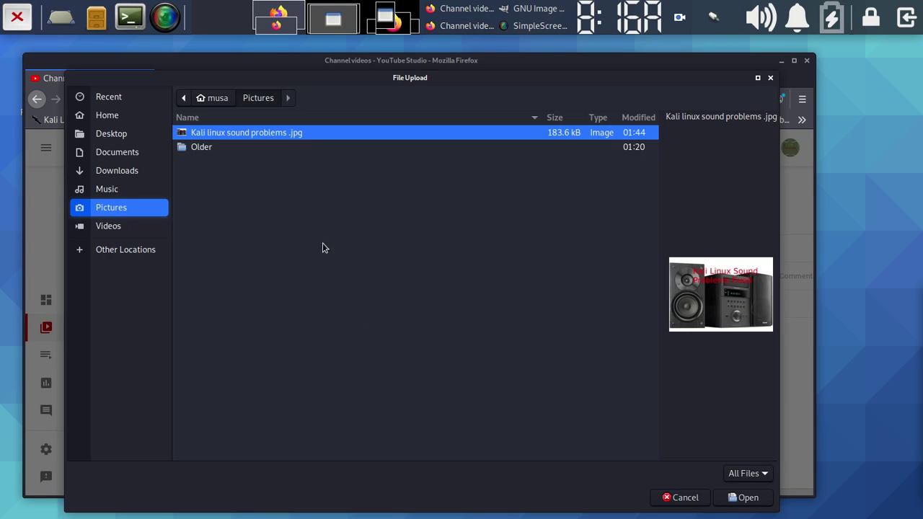
pyautogui.click(112, 226)
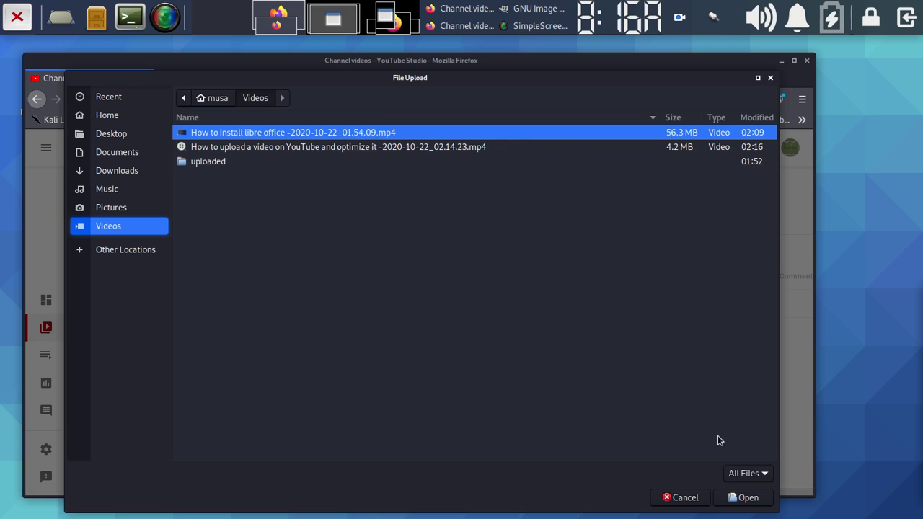
pyautogui.click(742, 498)
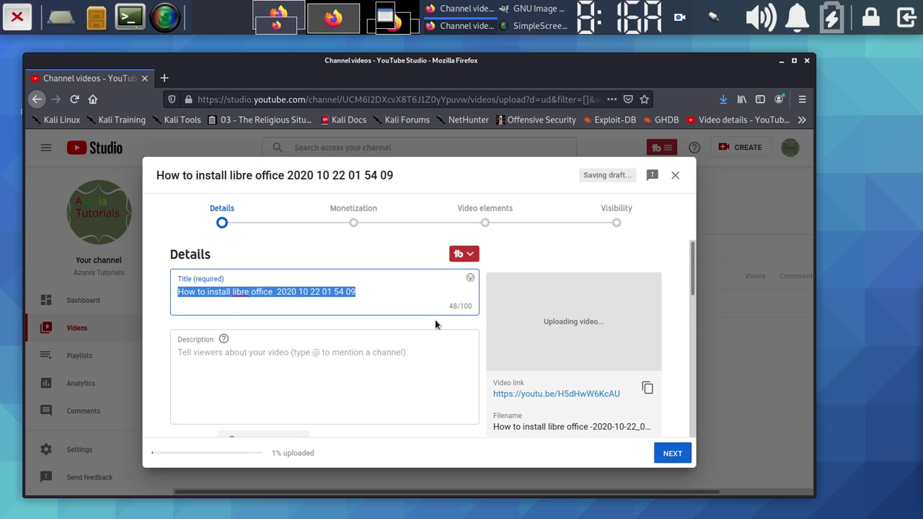
# Remove the trailing date and time digits from the video title, leaving "How to install libre office 2020".
pyautogui.click(370, 295)
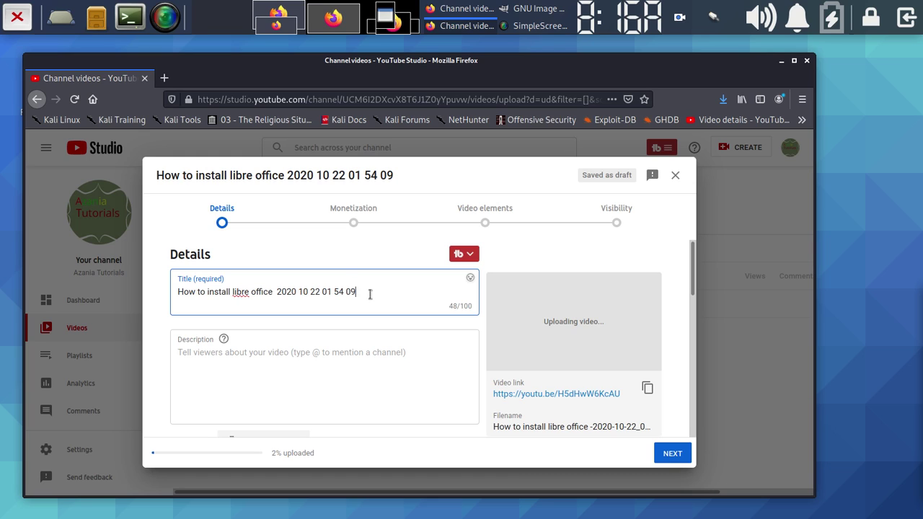
pyautogui.press('BackSpace')
pyautogui.press('BackSpace')
pyautogui.press('BackSpace')
pyautogui.press('BackSpace')
pyautogui.press('BackSpace')
pyautogui.press('BackSpace')
pyautogui.press('BackSpace')
pyautogui.press('BackSpace')
pyautogui.press('BackSpace')
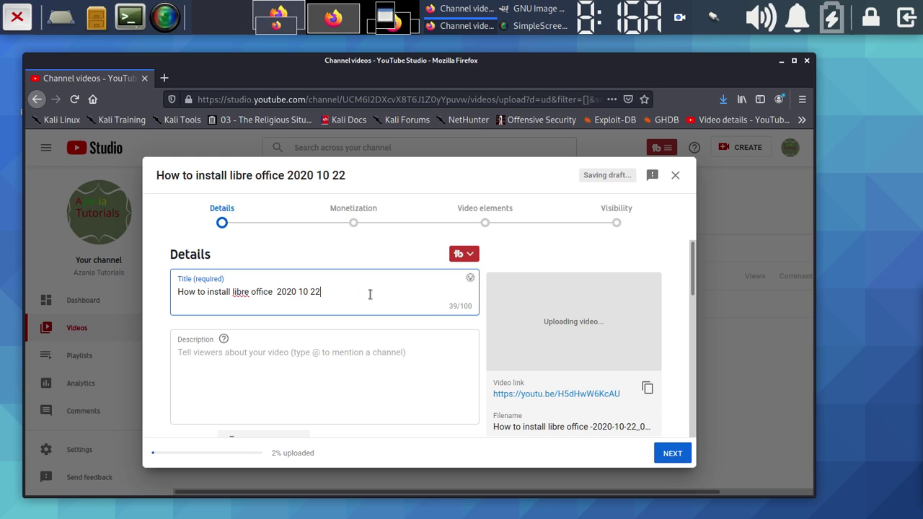
pyautogui.press('BackSpace')
pyautogui.press('BackSpace')
pyautogui.press('BackSpace')
pyautogui.press('BackSpace')
pyautogui.press('BackSpace')
pyautogui.press('BackSpace')
# Replace "libre office" with "LibreOffice" in the video title, leaving a single space before "2020".
pyautogui.rightClick(247, 292)
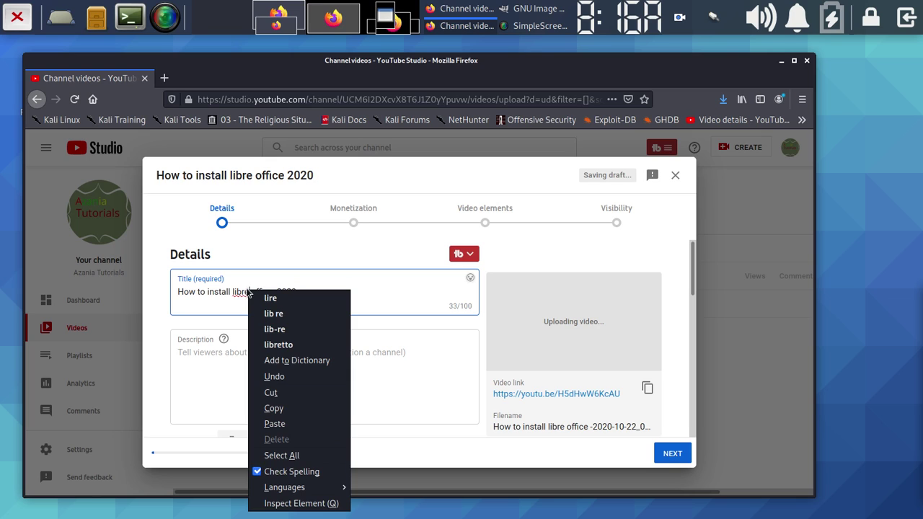
pyautogui.click(243, 315)
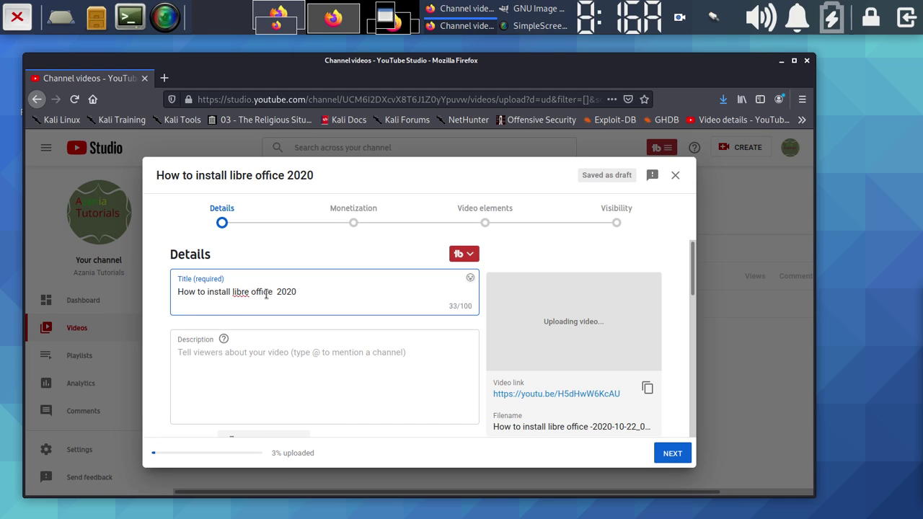
pyautogui.click(271, 293)
pyautogui.press('BackSpace')
pyautogui.press('BackSpace')
pyautogui.press('BackSpace')
pyautogui.press('BackSpace')
pyautogui.press('BackSpace')
pyautogui.press('BackSpace')
pyautogui.press('BackSpace')
pyautogui.press('BackSpace')
pyautogui.press('BackSpace')
pyautogui.press('BackSpace')
pyautogui.press('BackSpace')
pyautogui.press('BackSpace')
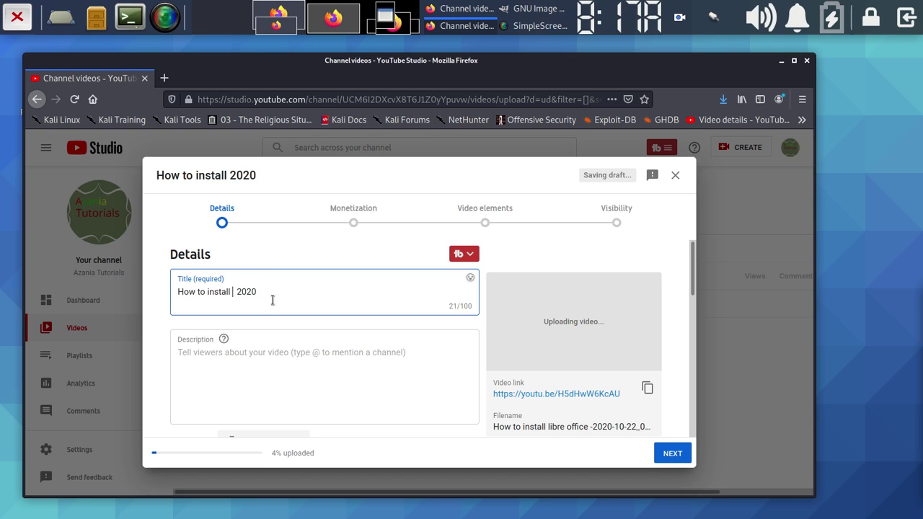
pyautogui.write('Libre')
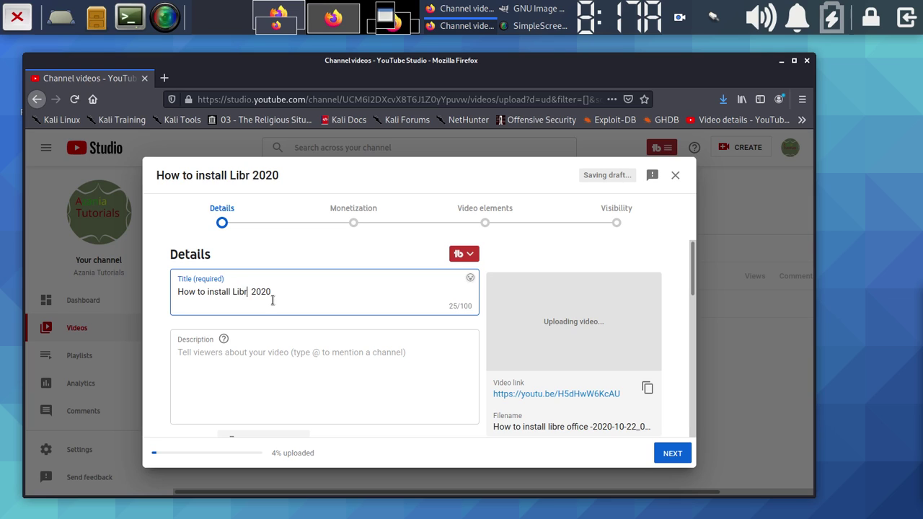
pyautogui.press('BackSpace')
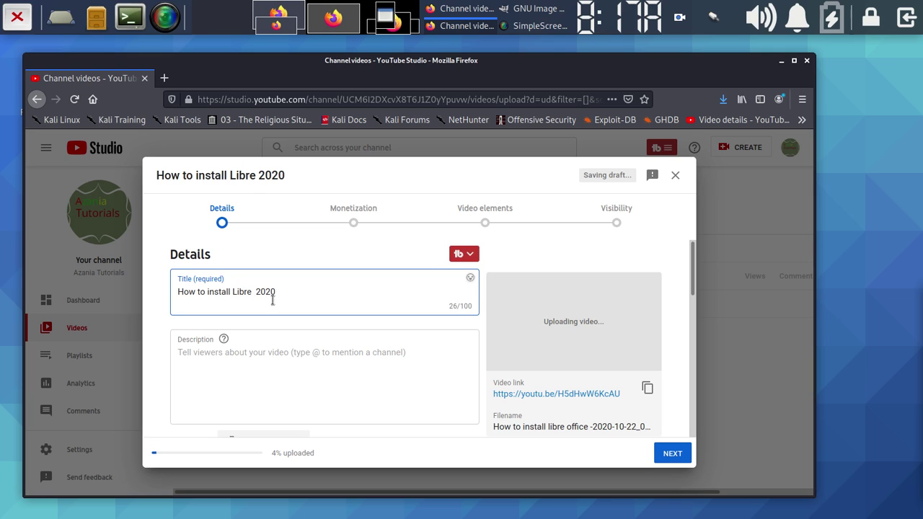
pyautogui.write('Offi')
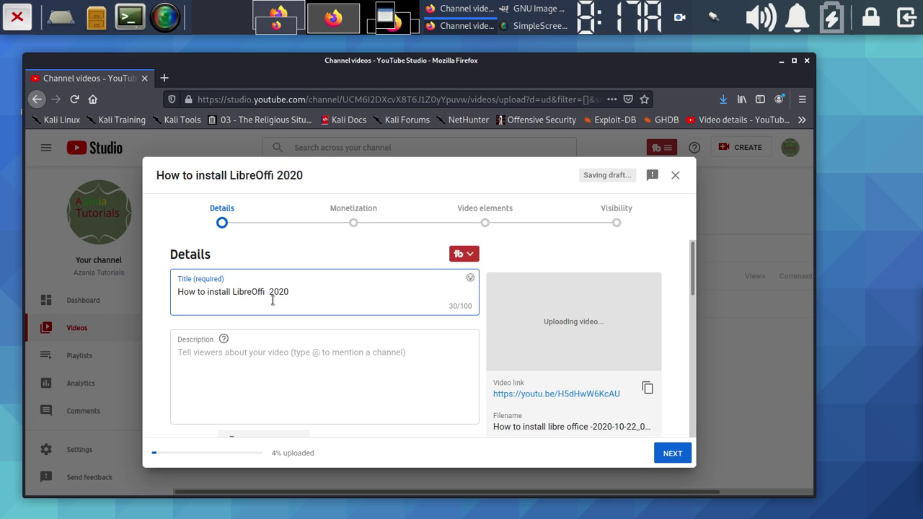
pyautogui.write('ce')
pyautogui.press('BackSpace')
# Insert "on Kali Linux" before "2020" in the video title.
pyautogui.write('on')
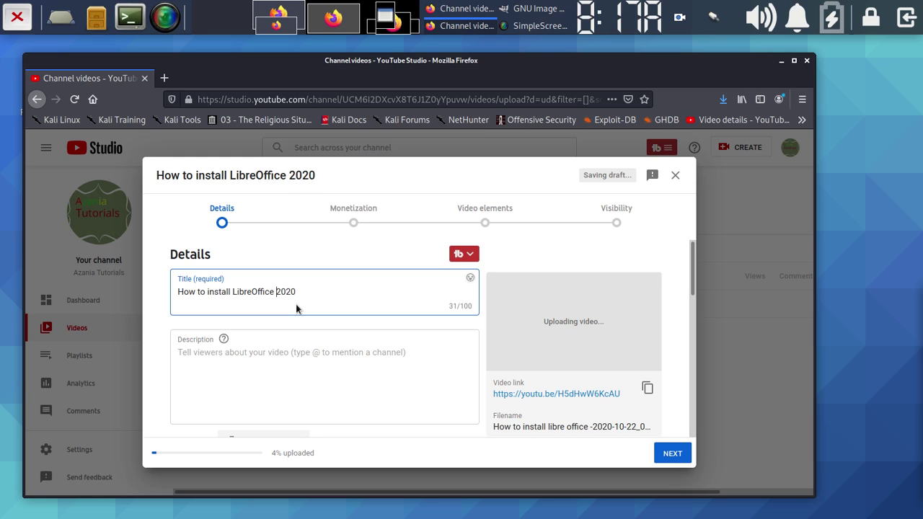
pyautogui.write(' Kali ')
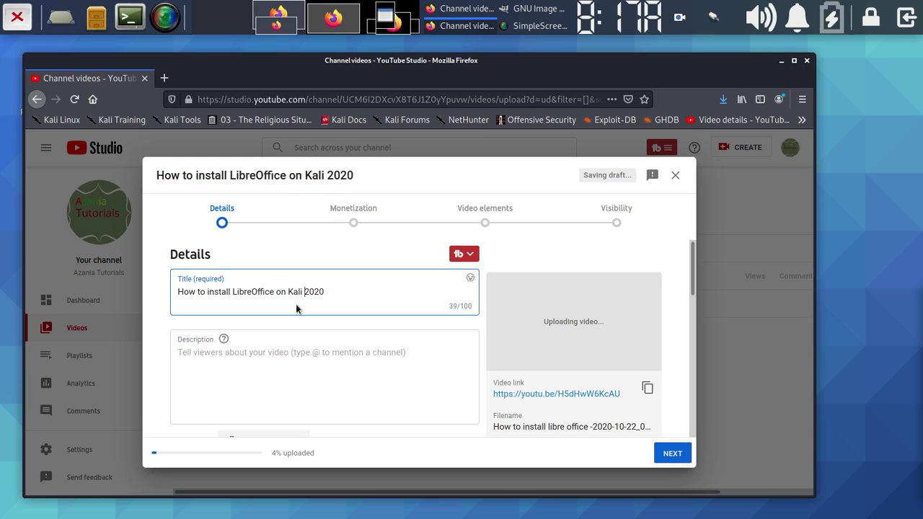
pyautogui.write('Lib')
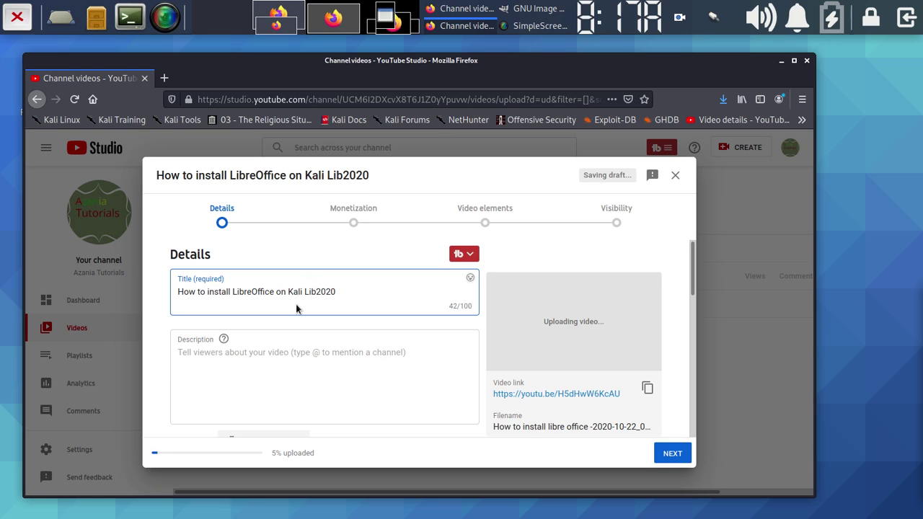
pyautogui.press('BackSpace')
pyautogui.write('nux')
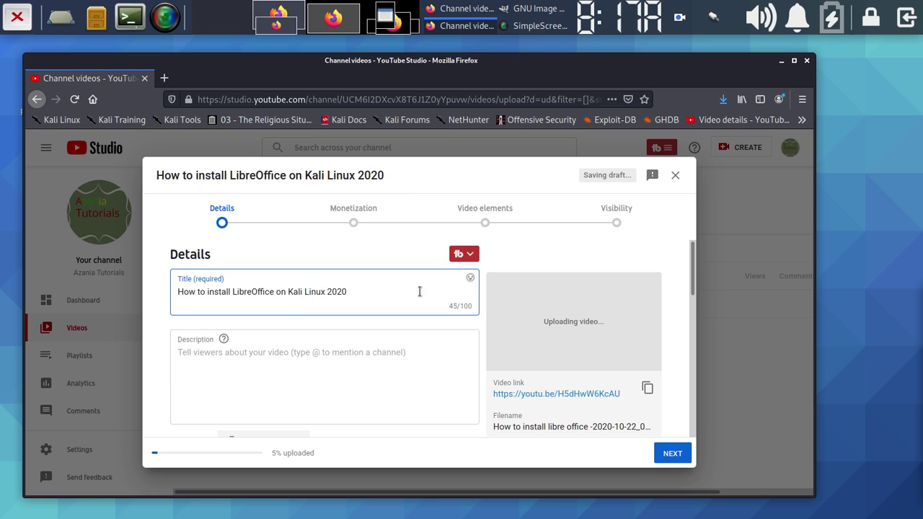
# Extend the version number at the end of the video title to "2020.3".
pyautogui.click(386, 296)
pyautogui.write('.')
pyautogui.write('03')
pyautogui.press('BackSpace')
pyautogui.press('BackSpace')
pyautogui.write('3')
pyautogui.write('in 2020')
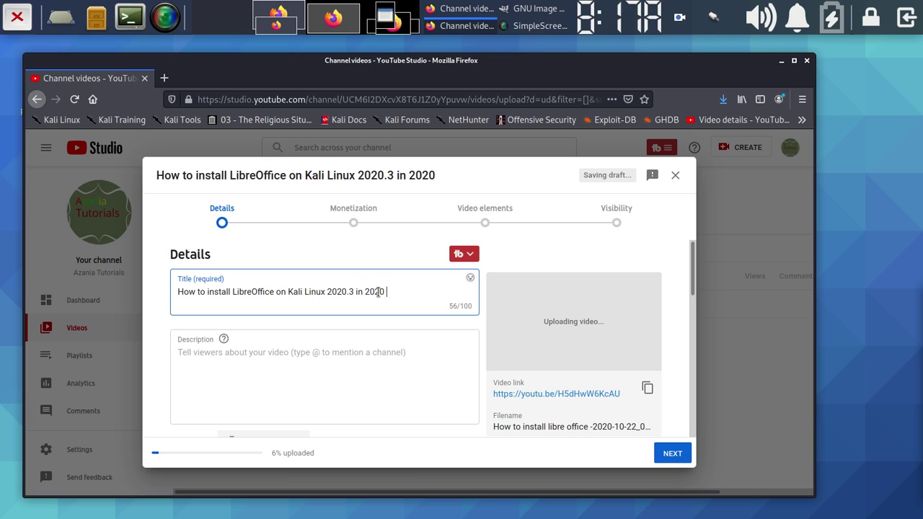
pyautogui.press('BackSpace')
pyautogui.press('BackSpace')
pyautogui.press('BackSpace')
pyautogui.press('BackSpace')
pyautogui.press('BackSpace')
pyautogui.press('BackSpace')
pyautogui.press('BackSpace')
pyautogui.press('BackSpace')
pyautogui.press('BackSpace')
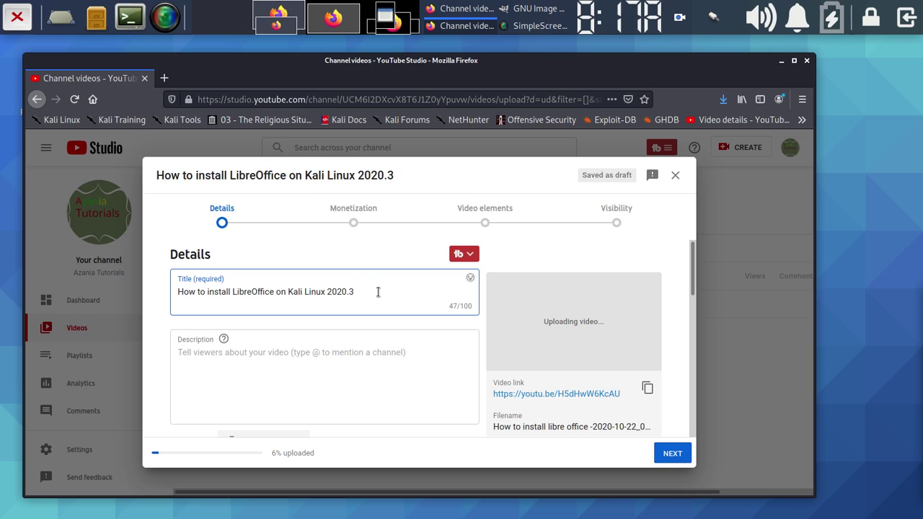
# Append "using a terminal" to the end of the video title.
pyautogui.write('usin')
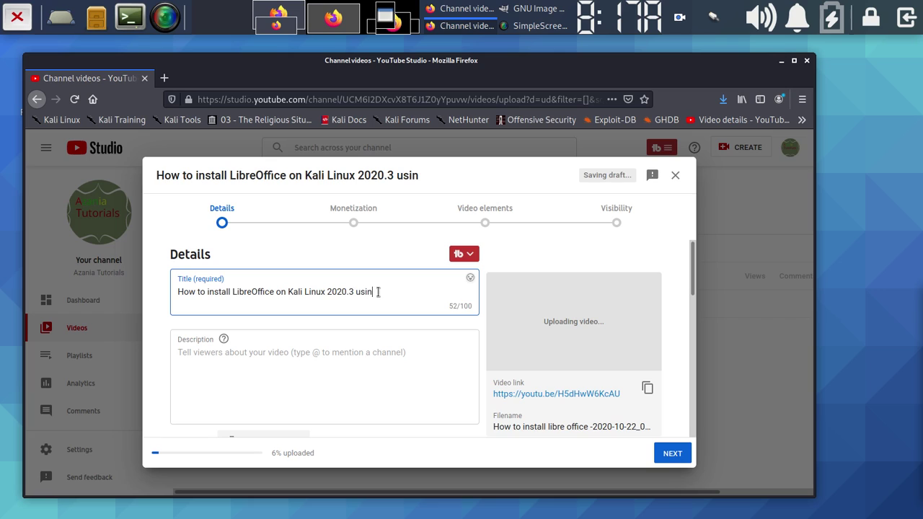
pyautogui.write('g a terminal')
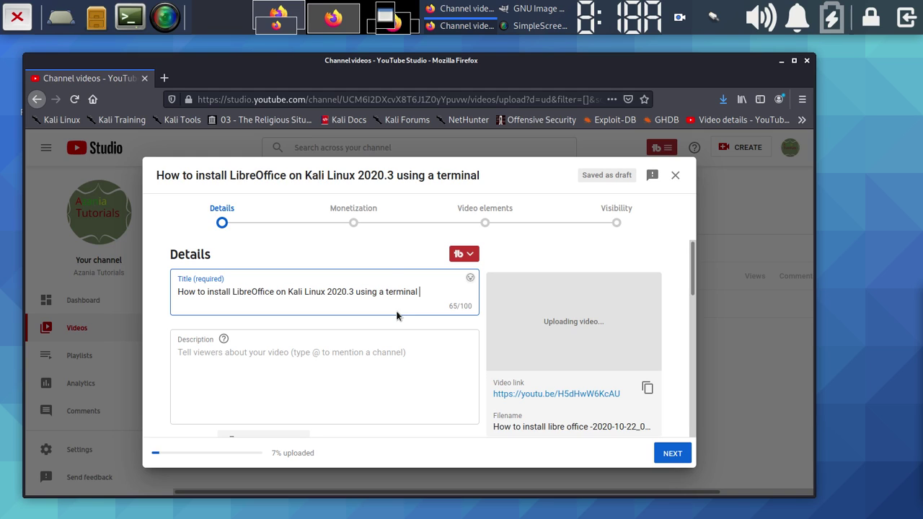
# Copy the full video title into the description as its first line and end it with a period.
pyautogui.tripleClick(303, 290)
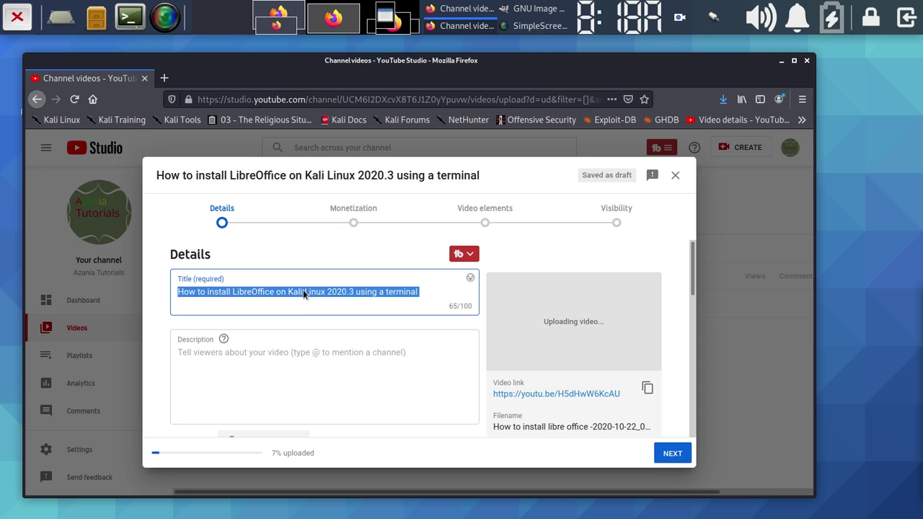
pyautogui.rightClick(303, 291)
pyautogui.click(329, 332)
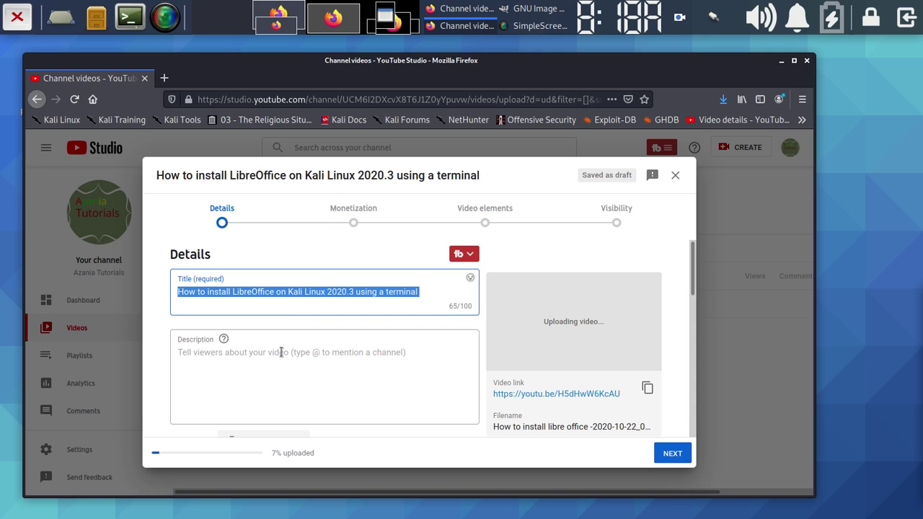
pyautogui.click(282, 352)
pyautogui.rightClick(281, 352)
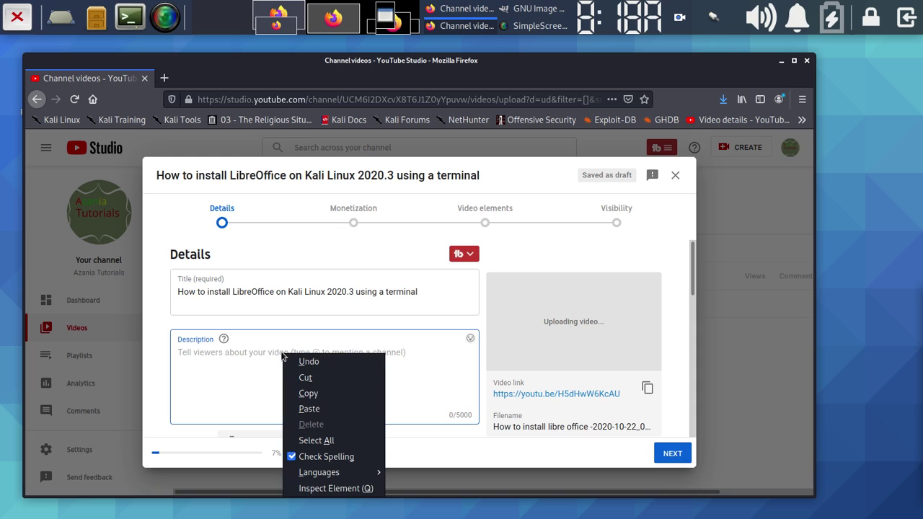
pyautogui.click(315, 408)
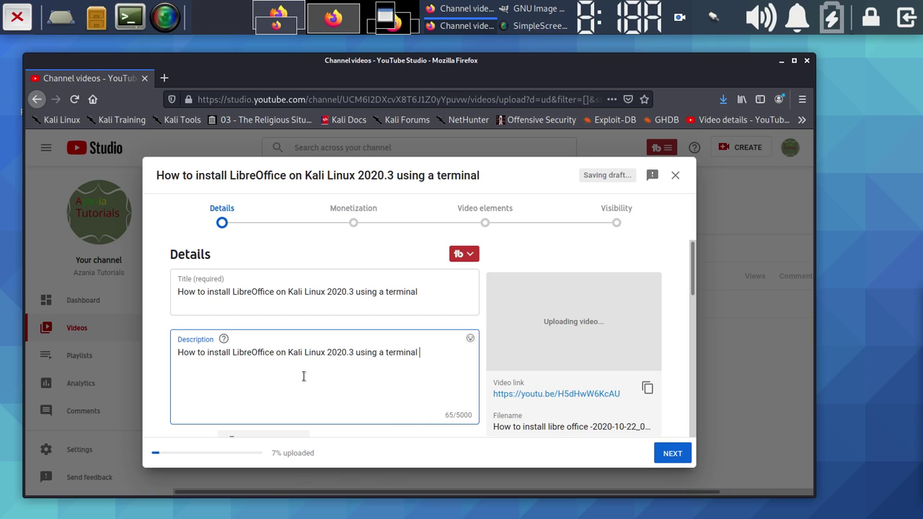
pyautogui.press('BackSpace')
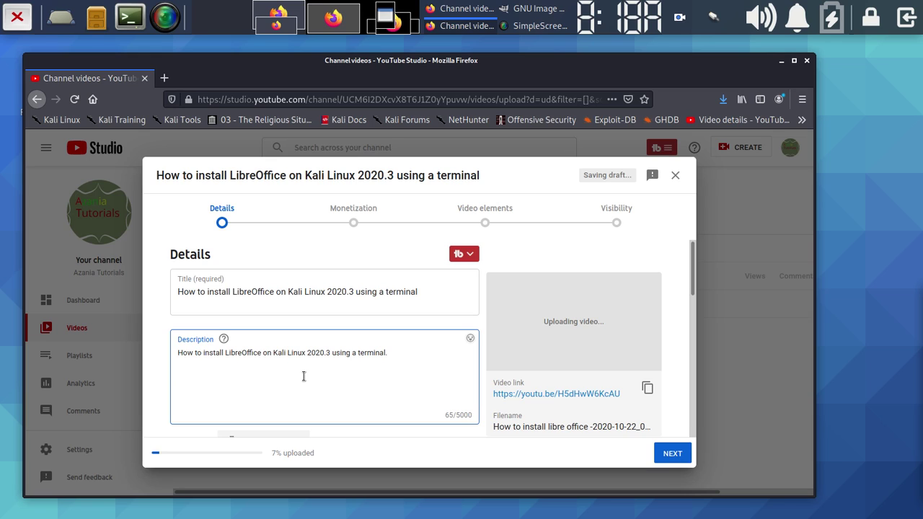
# After a blank line in the description, begin a paragraph with "In this video we learn how to install LibreOffice".
pyautogui.press('Return')
pyautogui.press('Return')
pyautogui.write('In this ')
pyautogui.write('v')
pyautogui.write('ideo we l')
pyautogui.write('earm')
pyautogui.press('BackSpace')
pyautogui.press('BackSpace')
pyautogui.press('BackSpace')
pyautogui.write('rn how to install ')
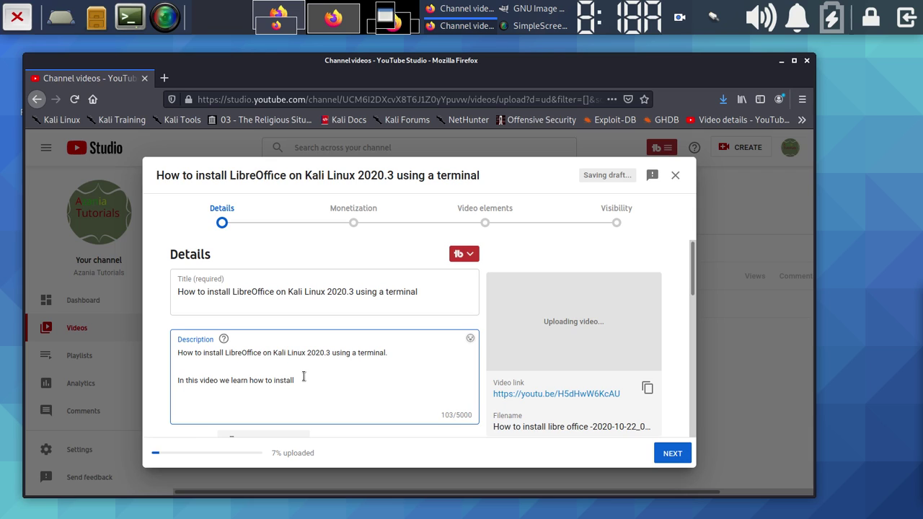
pyautogui.write('LibreOffice')
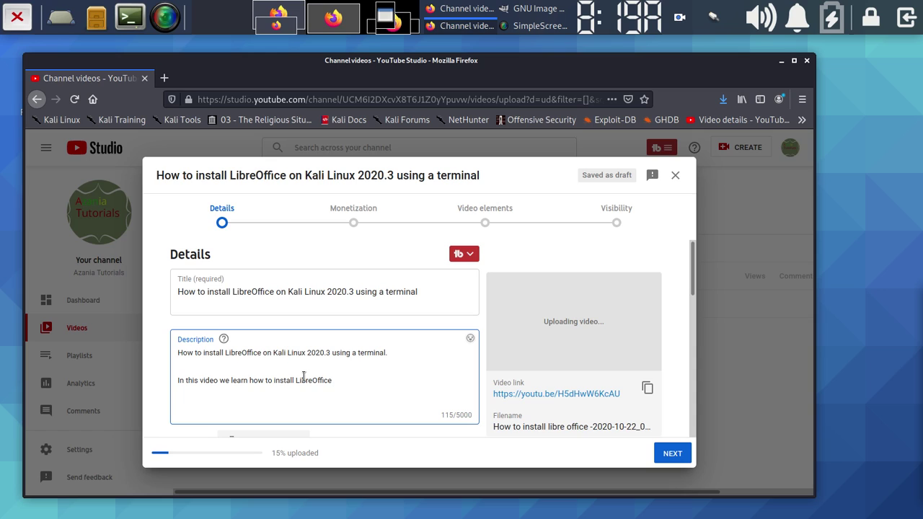
# Complete the description sentence with "on Kali Linux but the same commands works in all Linux flavors." and start a new line.
pyautogui.write('on Kali Linu')
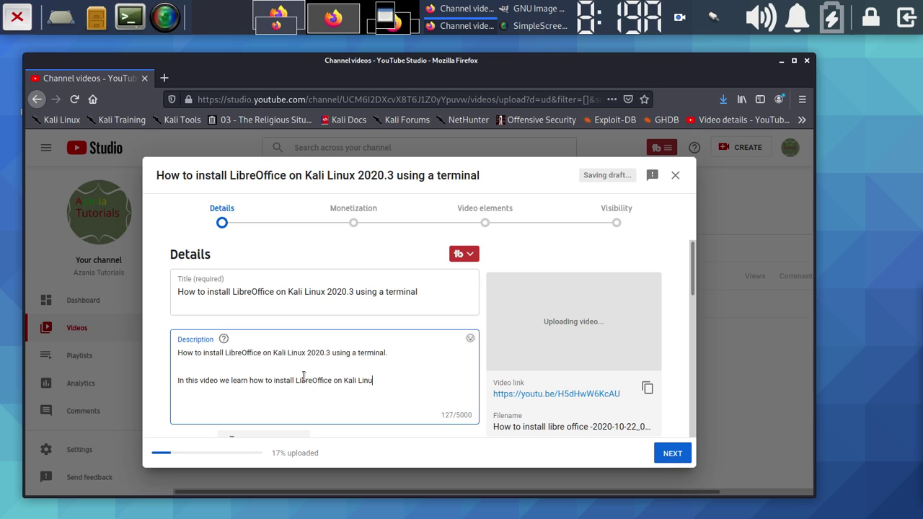
pyautogui.write('x but the same commands w')
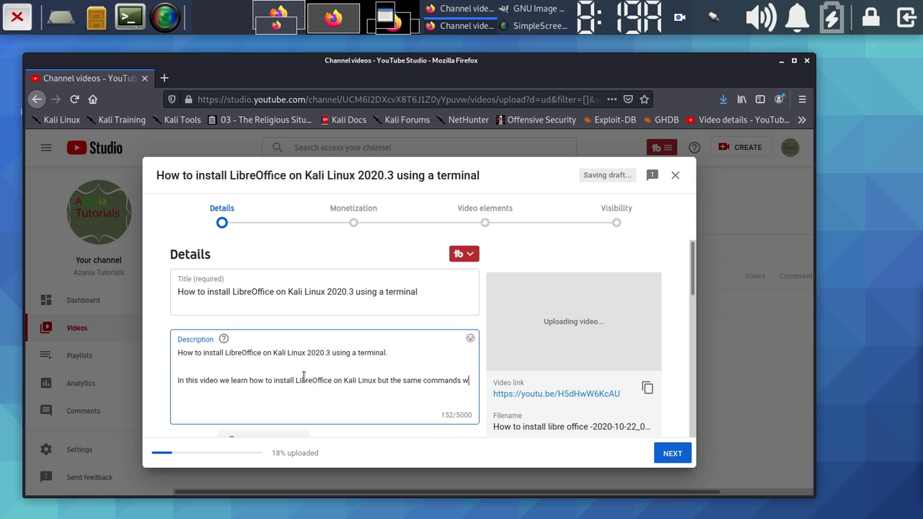
pyautogui.write('orks in all Linux f')
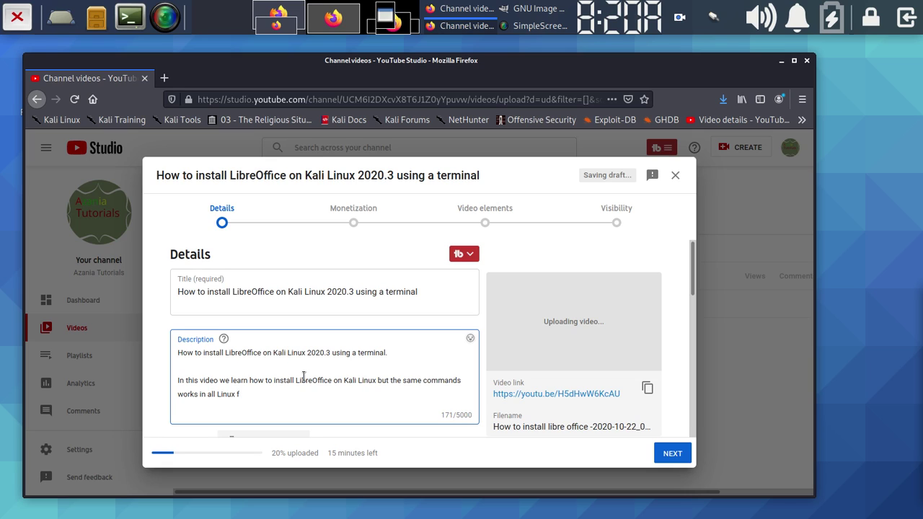
pyautogui.write('lavours')
pyautogui.rightClick(247, 396)
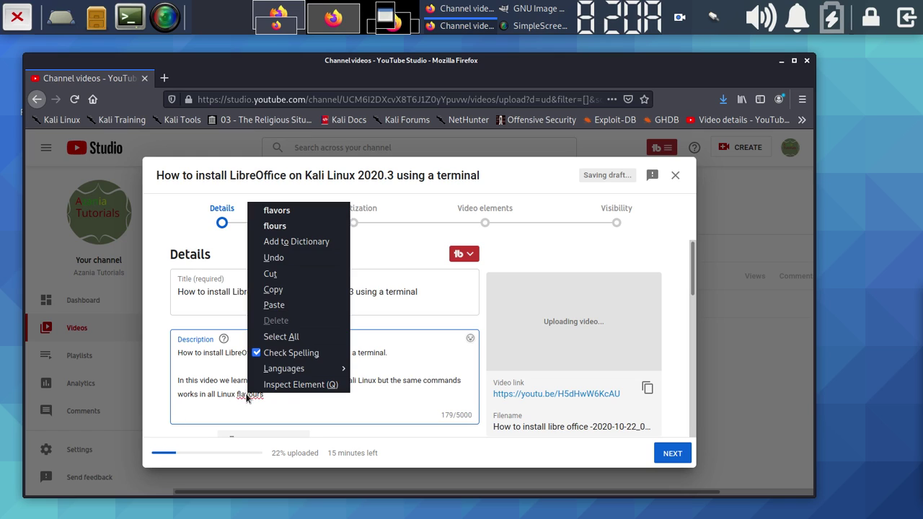
pyautogui.click(321, 212)
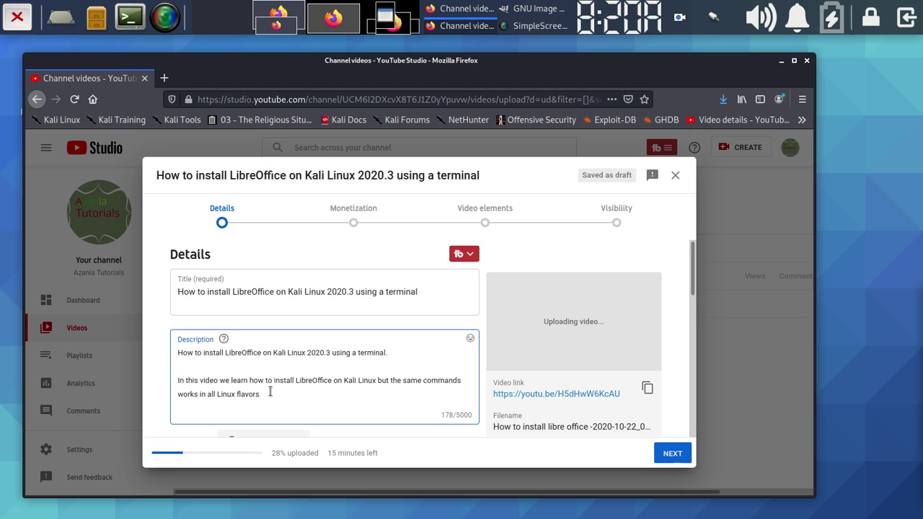
pyautogui.write('.')
pyautogui.press('Return')
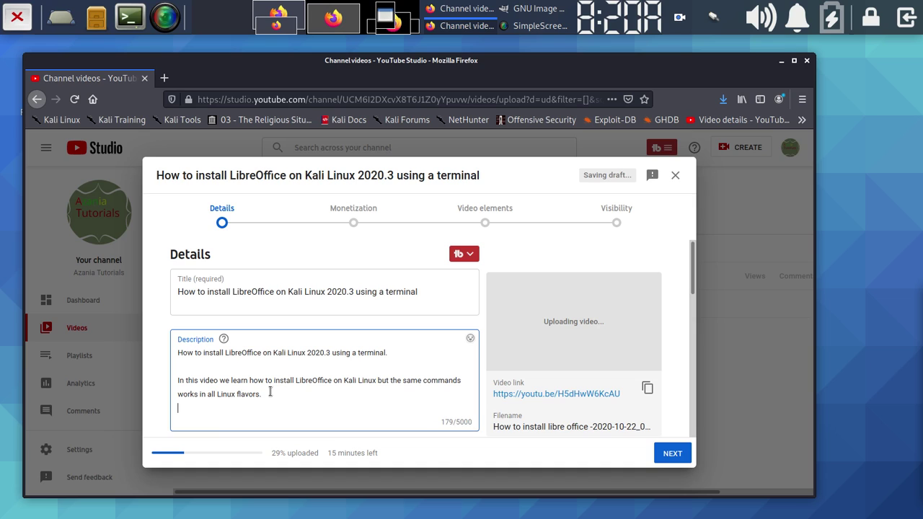
# After a blank line in the description, begin a new paragraph with "We used used".
pyautogui.press('Return')
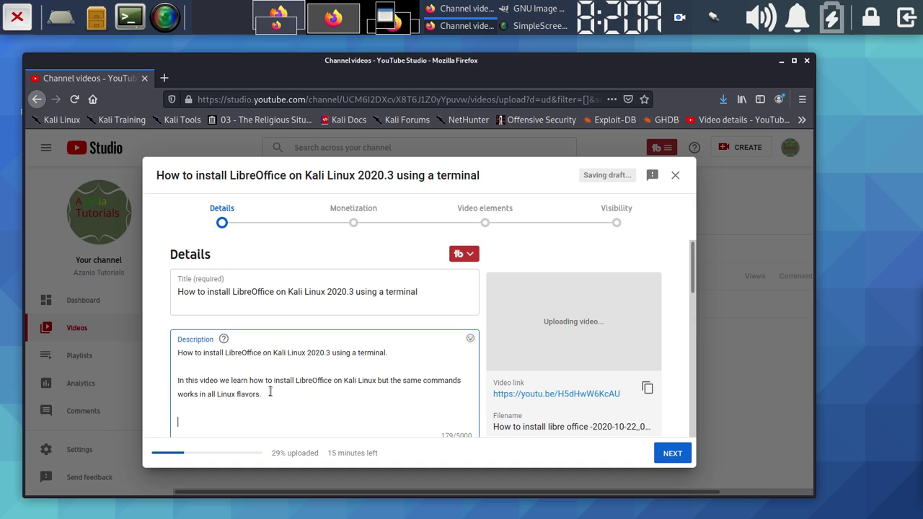
pyautogui.scroll(-1, 271, 392)
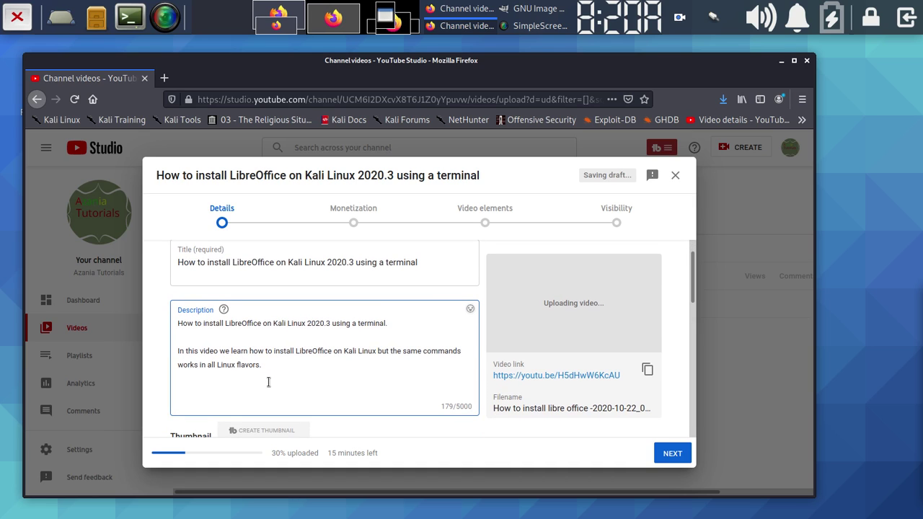
pyautogui.write('WE')
pyautogui.press('BackSpace')
pyautogui.write('e')
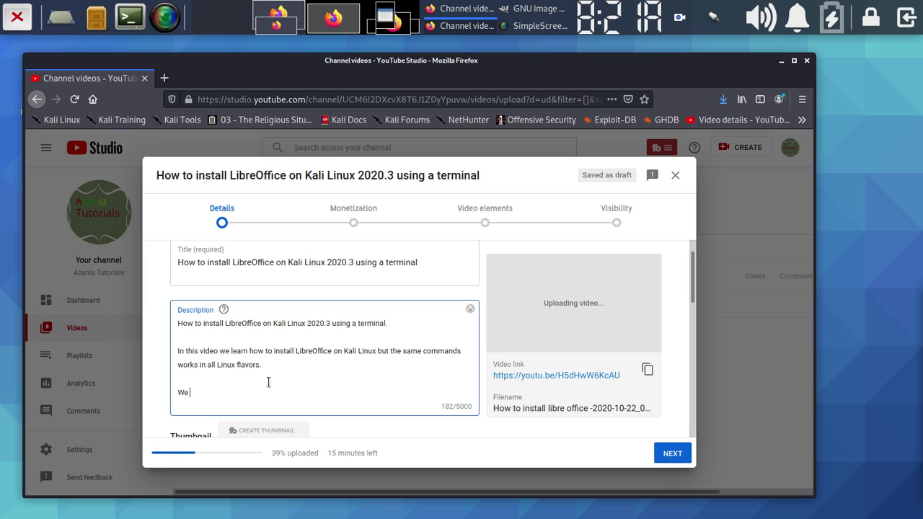
pyautogui.write('usded')
pyautogui.press('BackSpace')
pyautogui.press('BackSpace')
pyautogui.press('BackSpace')
pyautogui.press('BackSpace')
pyautogui.write('ed used')
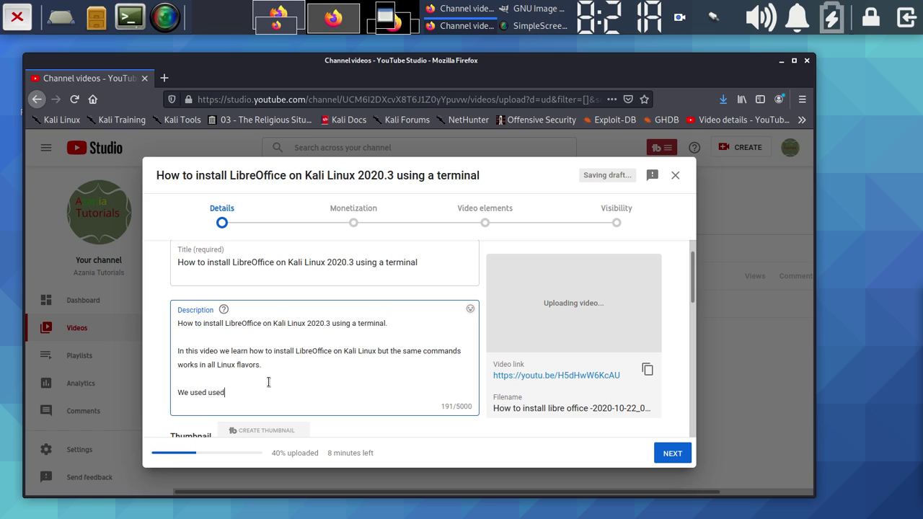
# Continue the paragraph with "this command" and put "sudo apt-get install libreoffice" on its own line below.
pyautogui.write(' this command')
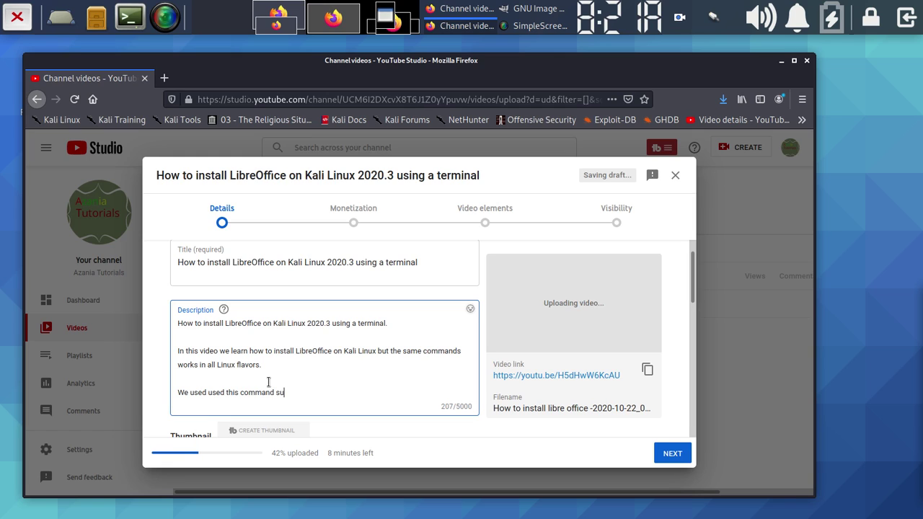
pyautogui.write('o apt-get install linbreoffice')
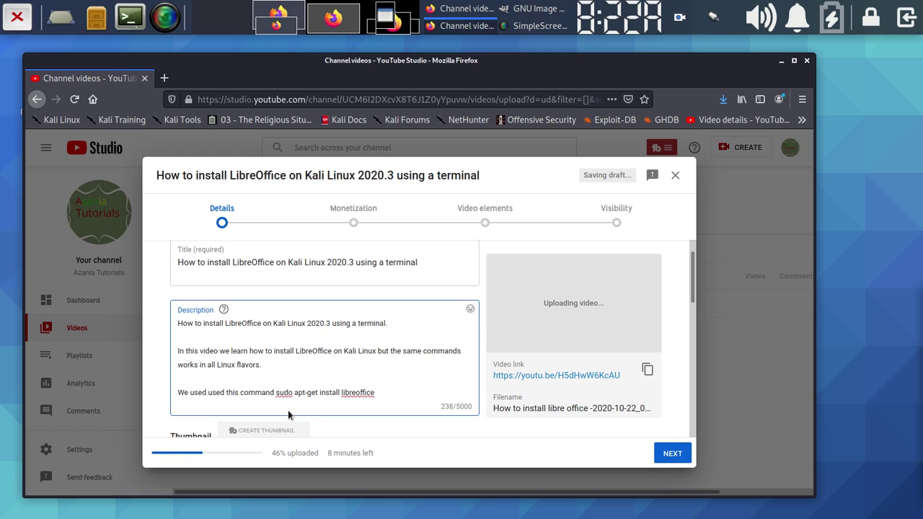
pyautogui.press('Return')
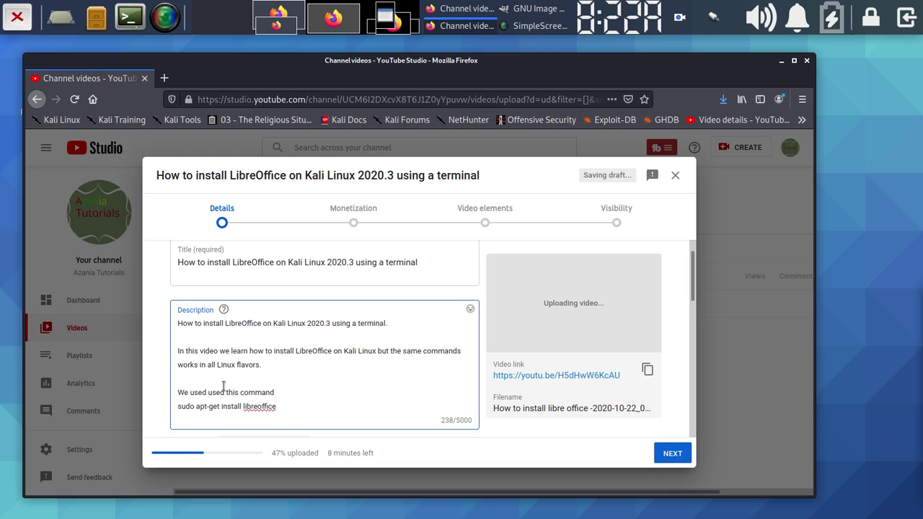
# Change "this" to "these" in the line above the install command and insert an extra "command" after it.
pyautogui.click(239, 393)
pyautogui.press('BackSpace')
pyautogui.press('BackSpace')
pyautogui.write('ese command')
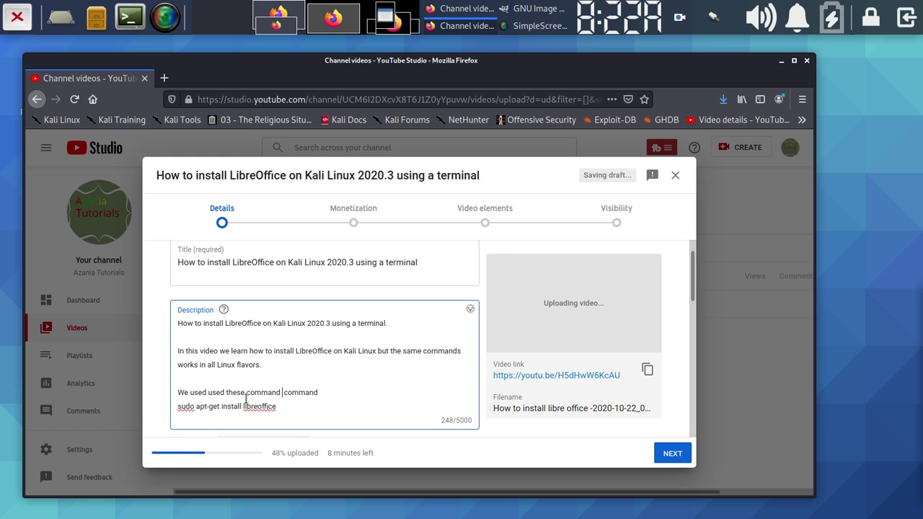
# Add the line "sudo apt-get update" above the install command in the description.
pyautogui.click(282, 393)
pyautogui.press('Return')
pyautogui.write('su')
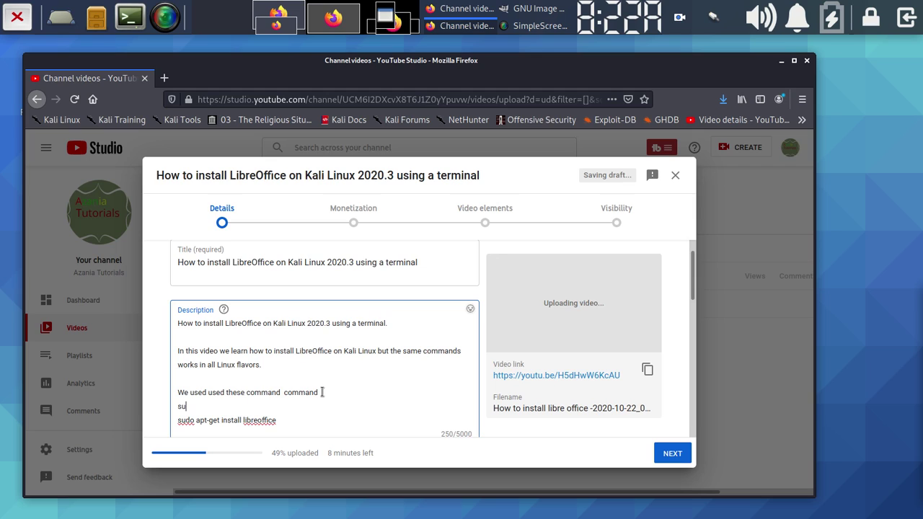
pyautogui.write('do apt-ge')
pyautogui.press('BackSpace')
pyautogui.write('t update')
# Leave a blank line below the install command and begin a sentence with "The first command is".
pyautogui.click(316, 415)
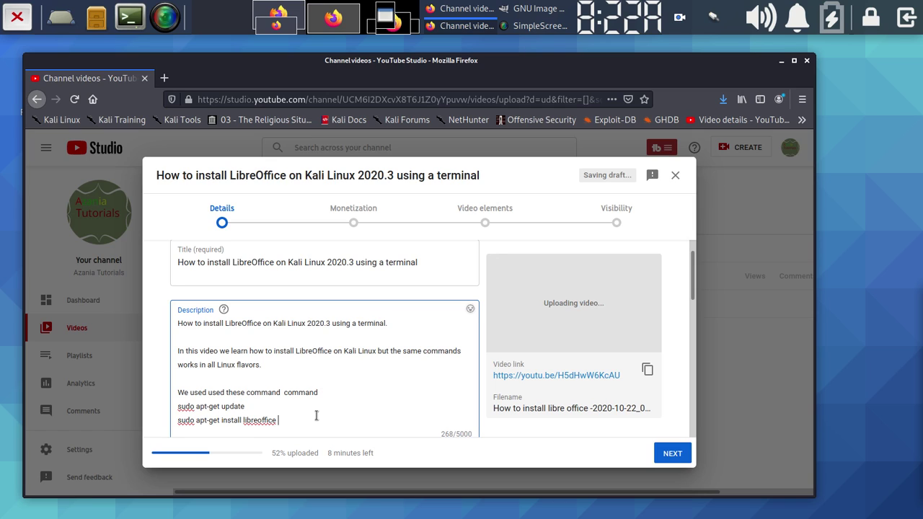
pyautogui.press('Return')
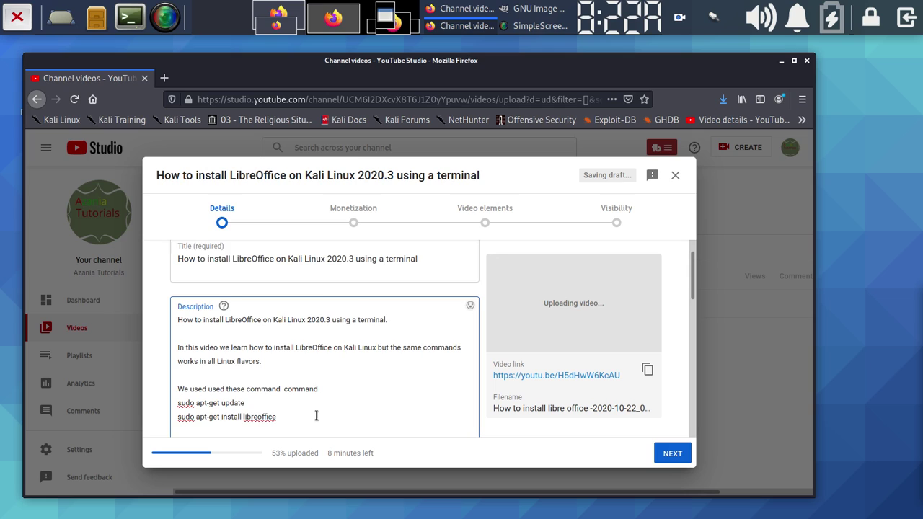
pyautogui.press('Return')
pyautogui.write('In ')
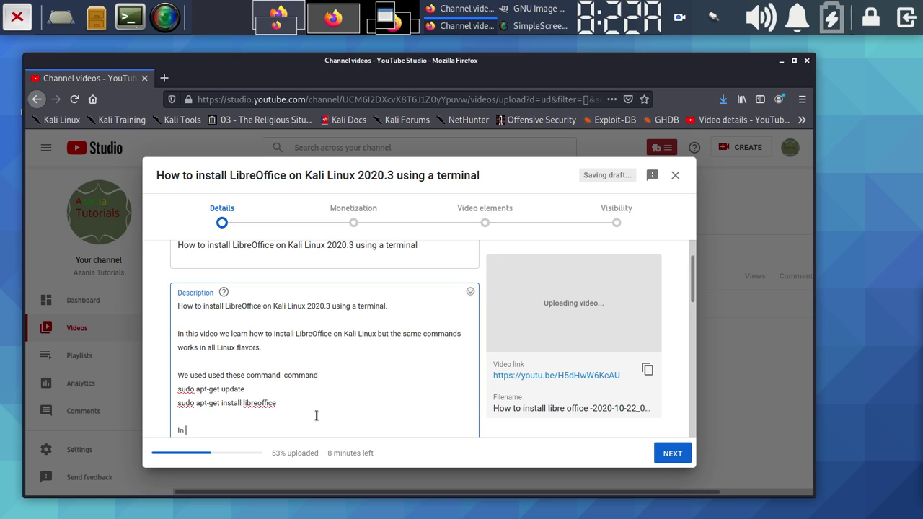
pyautogui.write('the')
pyautogui.press('BackSpace')
pyautogui.press('BackSpace')
pyautogui.press('BackSpace')
pyautogui.write('The first commad is')
# Continue the sentence about the first command with "to help you update your system".
pyautogui.press('BackSpace')
pyautogui.press('BackSpace')
pyautogui.press('BackSpace')
pyautogui.write('to hoelp')
pyautogui.press('BackSpace')
pyautogui.press('BackSpace')
pyautogui.press('BackSpace')
pyautogui.press('BackSpace')
pyautogui.press('BackSpace')
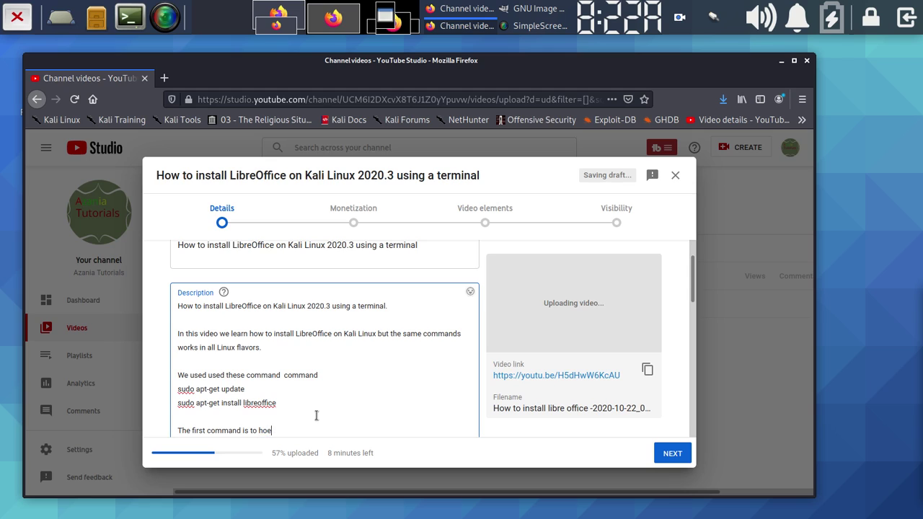
pyautogui.write('elp you update your system')
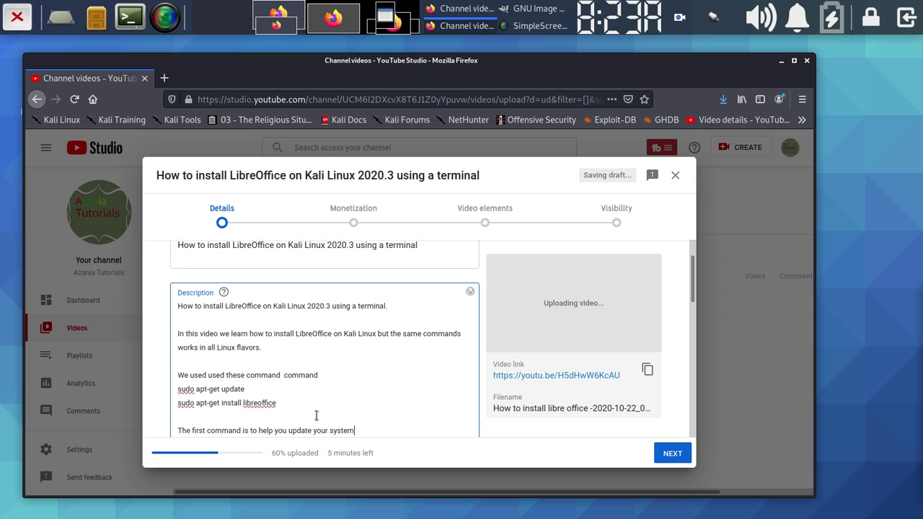
# Complete the sentence with "them the second command is to install the actual software." and leave a blank line after it.
pyautogui.write(' them the second command is to i')
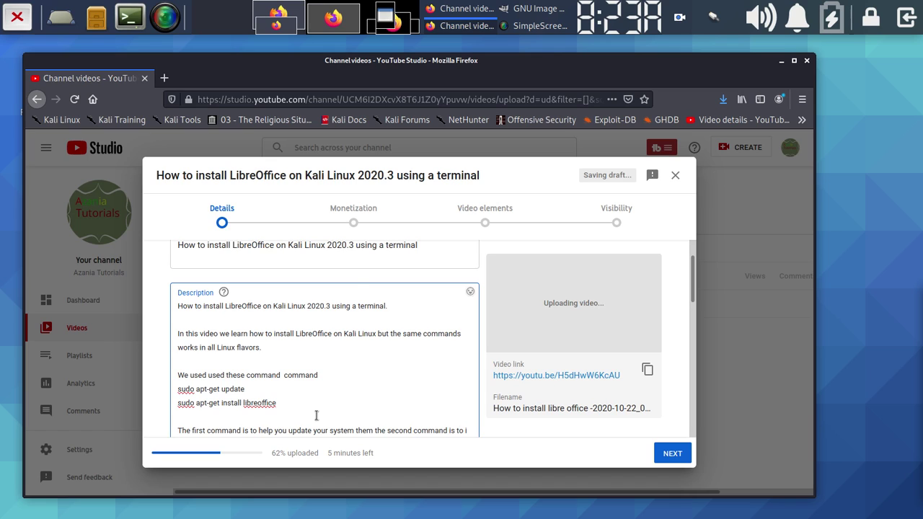
pyautogui.write('nstall')
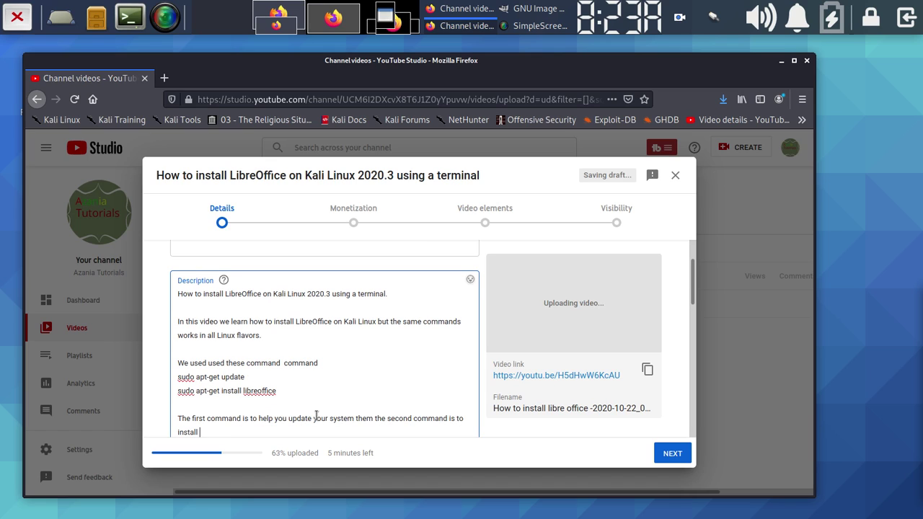
pyautogui.write(' the actual software')
pyautogui.press('Return')
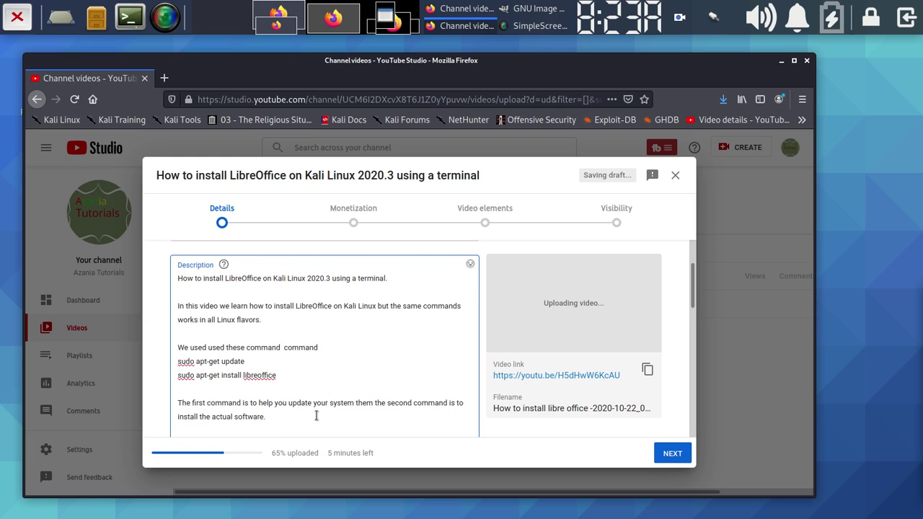
pyautogui.press('Return')
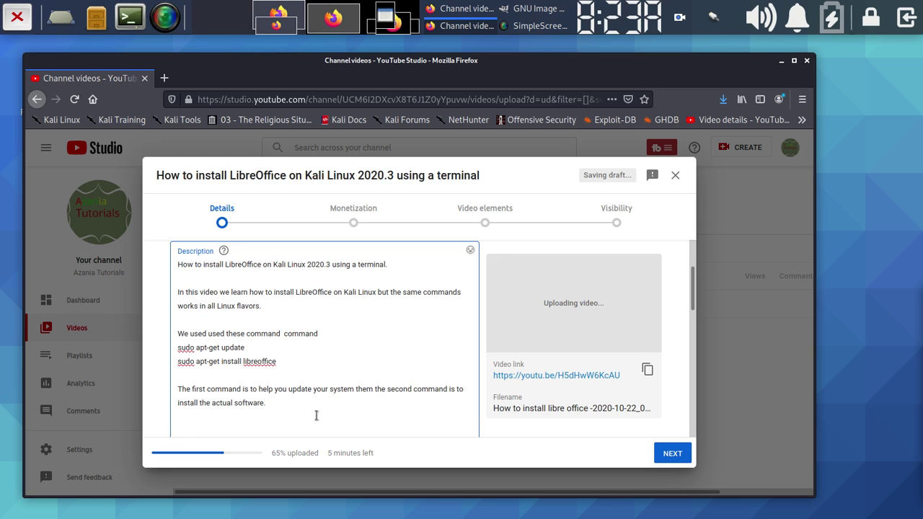
# Open twitter.com in a new browser tab.
pyautogui.scroll(-2, 316, 415)
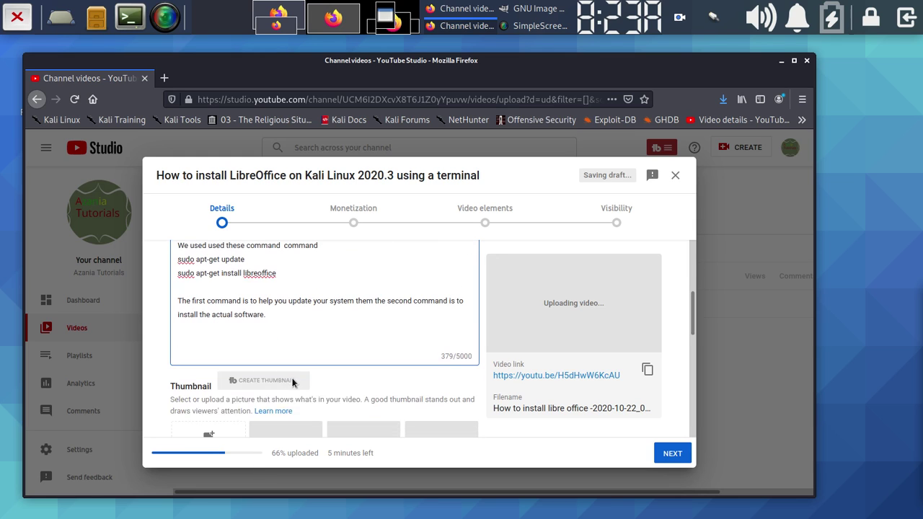
pyautogui.click(165, 78)
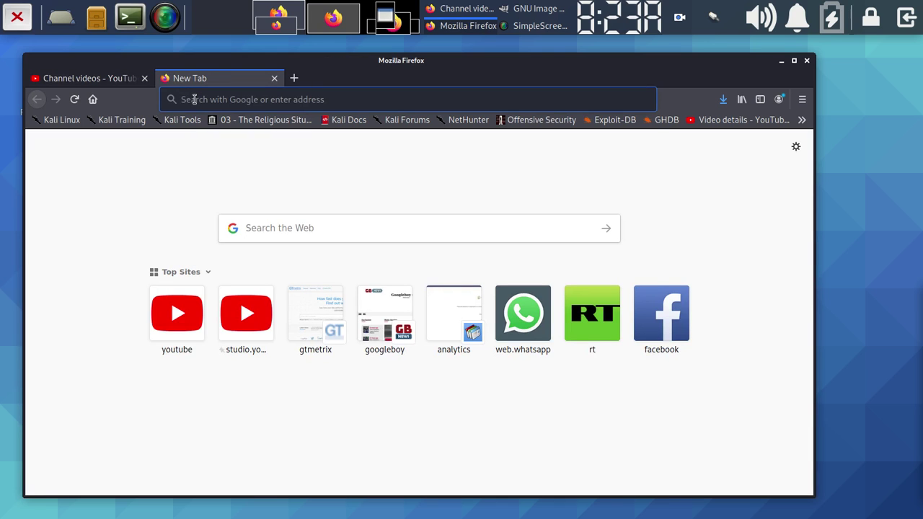
pyautogui.write('twitter.com')
pyautogui.press('Return')
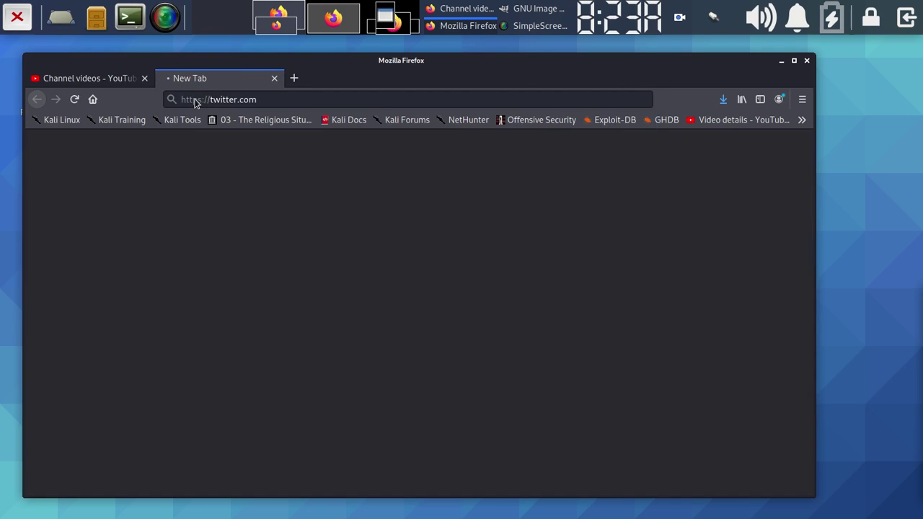
# Load the signed-in account's Twitter profile by replacing "home" in the web address with its username.
pyautogui.click(320, 100)
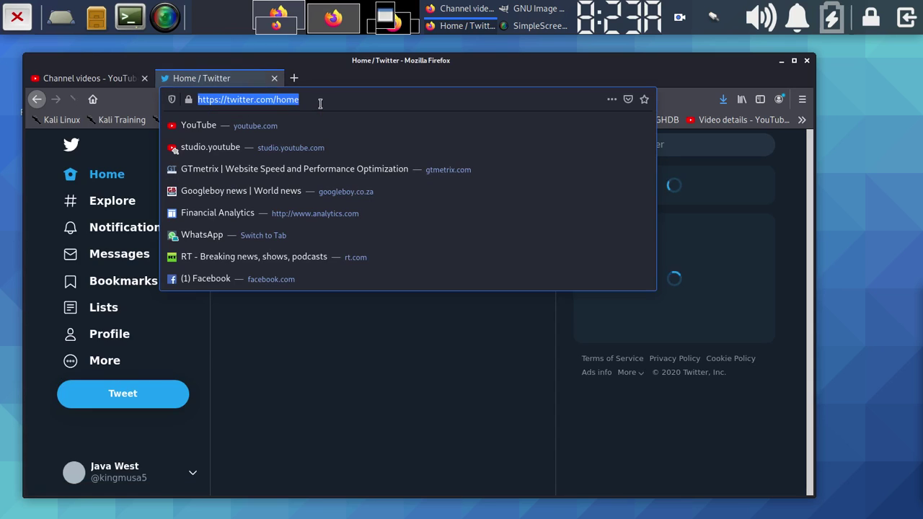
pyautogui.click(321, 100)
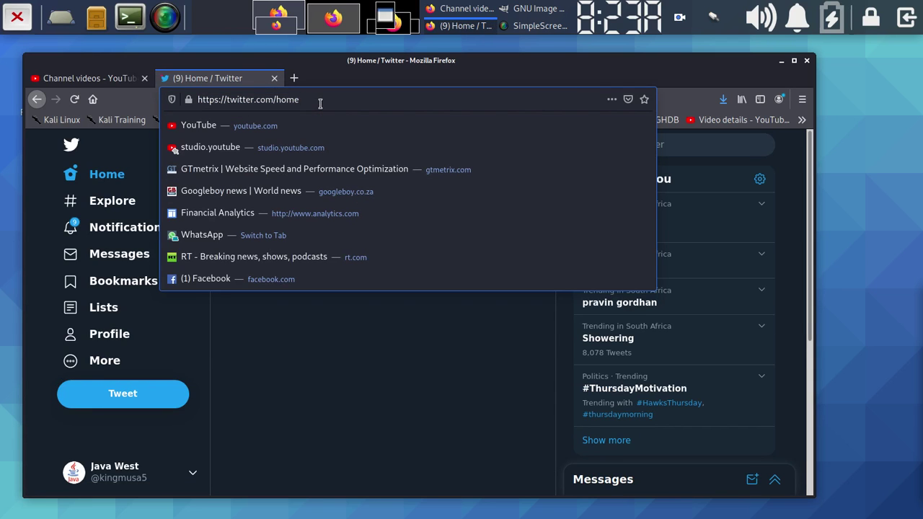
pyautogui.press('BackSpace')
pyautogui.press('BackSpace')
pyautogui.press('BackSpace')
pyautogui.press('BackSpace')
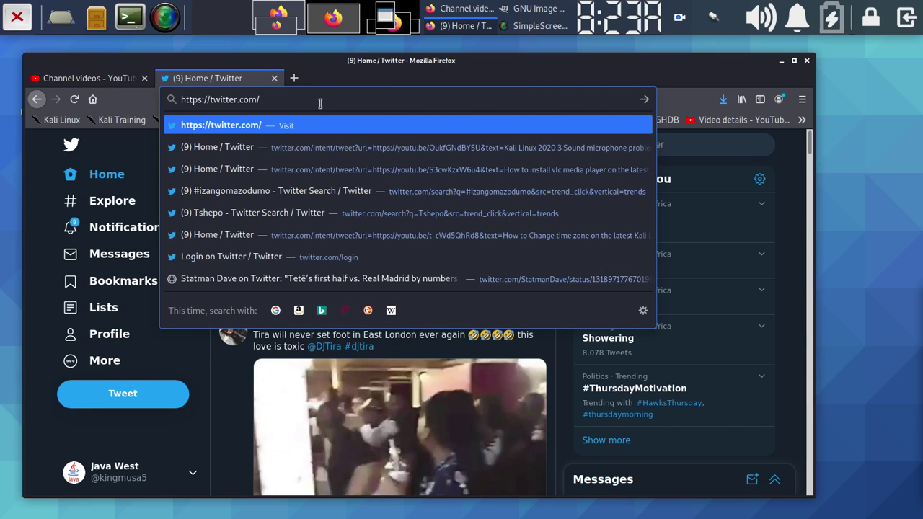
pyautogui.write('kin')
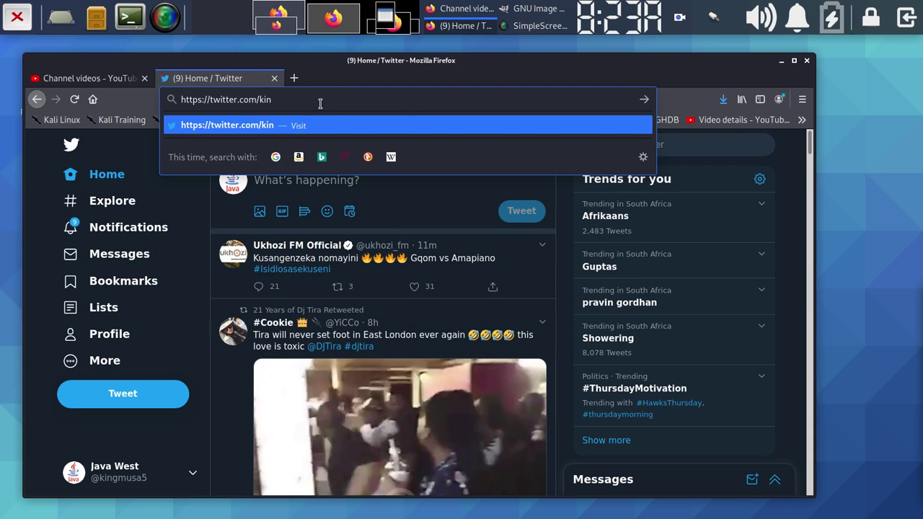
pyautogui.write('gmusa5')
pyautogui.press('Return')
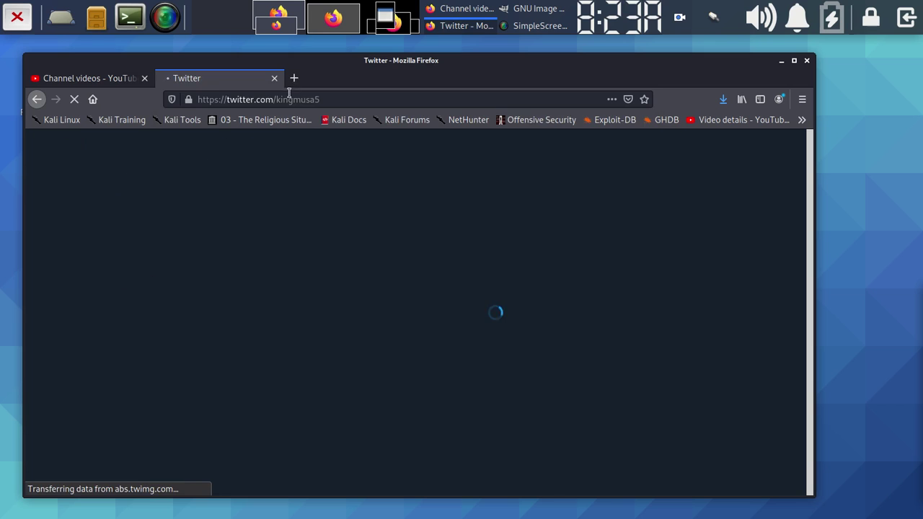
# Copy the web address of the Twitter profile page.
pyautogui.click(289, 96)
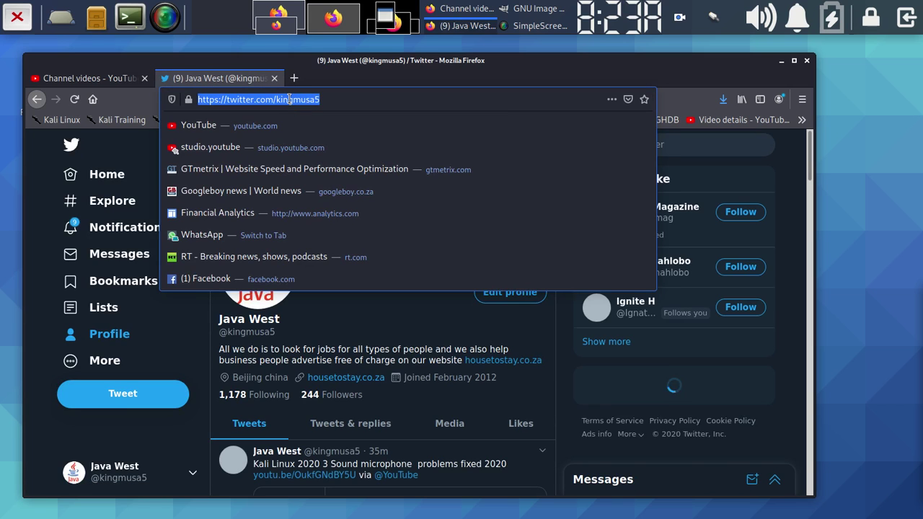
pyautogui.rightClick(290, 99)
pyautogui.click(319, 138)
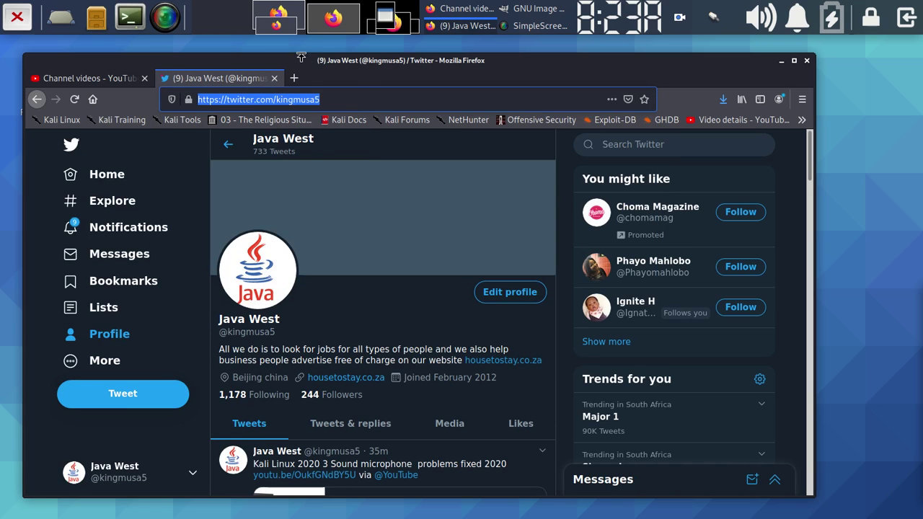
# Back in the YouTube upload tab, end the description with "Please follow us on social media :" and the copied Twitter profile link.
pyautogui.click(119, 77)
pyautogui.scroll(-1, 220, 315)
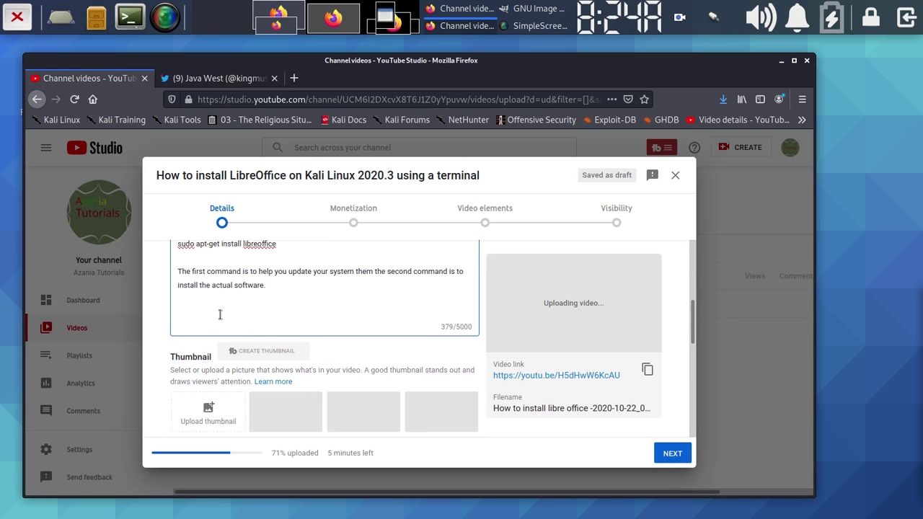
pyautogui.write('Please fol')
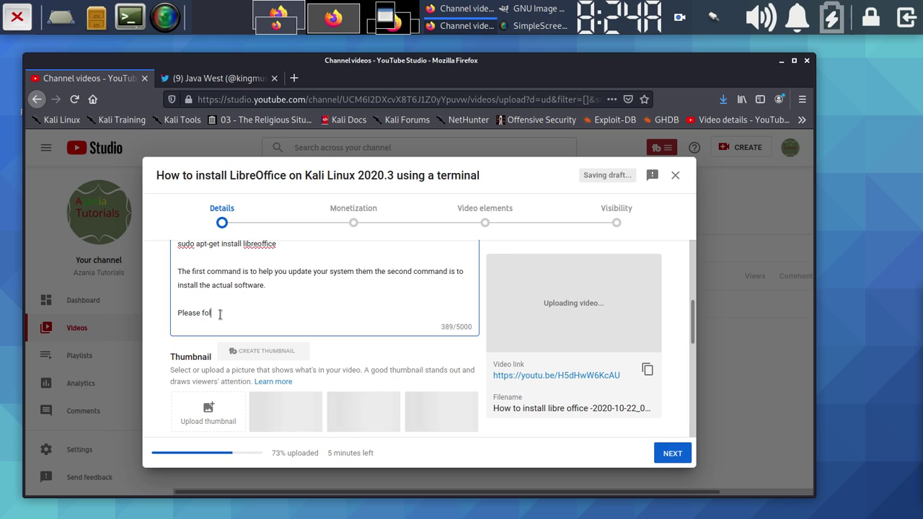
pyautogui.write('low us on ')
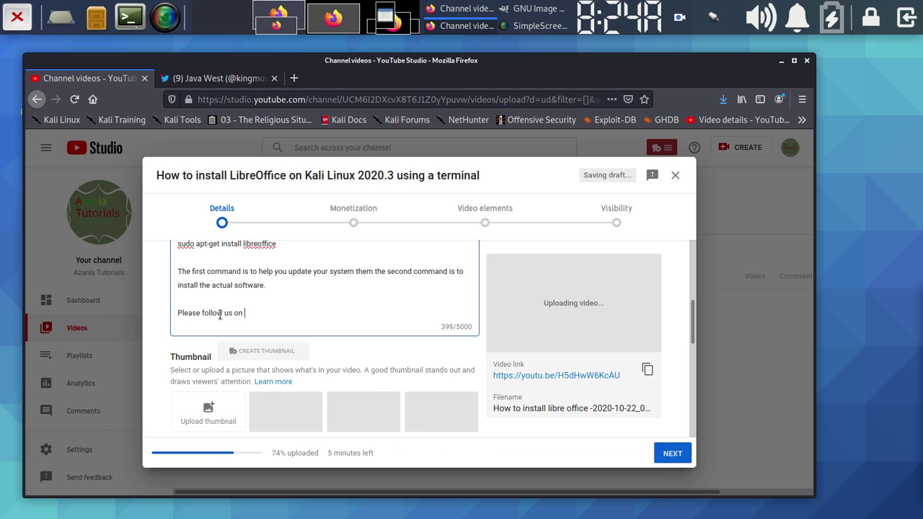
pyautogui.write('social media ')
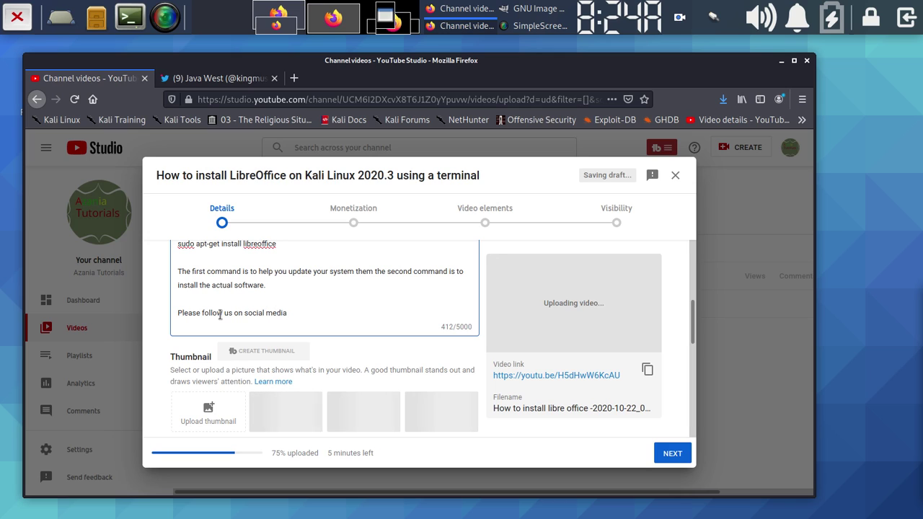
pyautogui.write(':')
pyautogui.hotkey('ctrl', 'v')
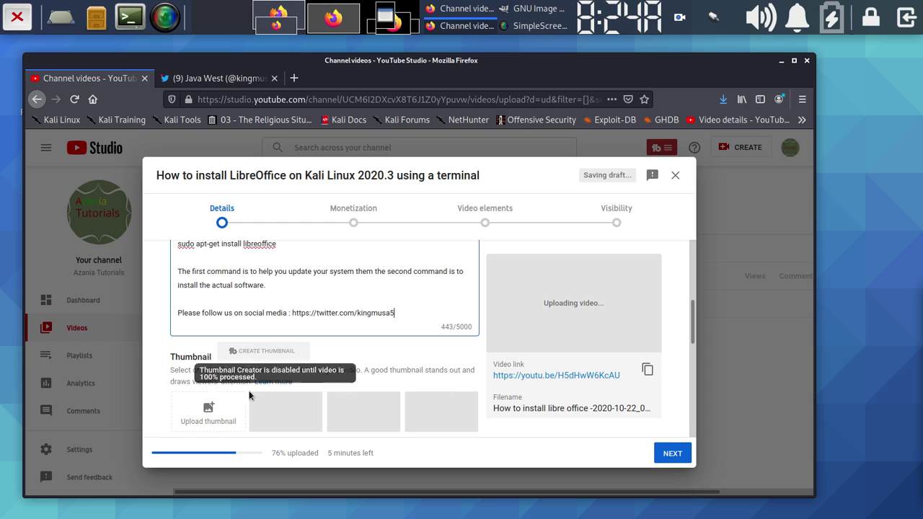
pyautogui.scroll(-5, 325, 381)
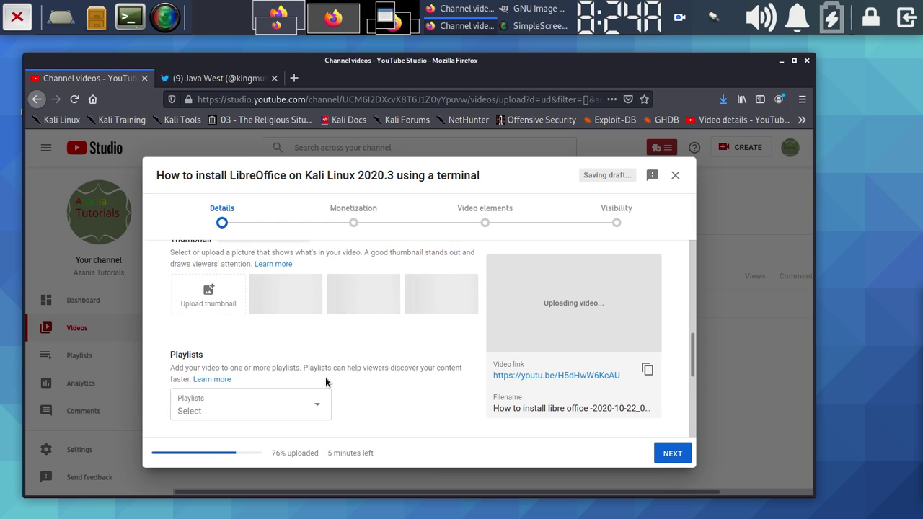
pyautogui.scroll(3, 306, 320)
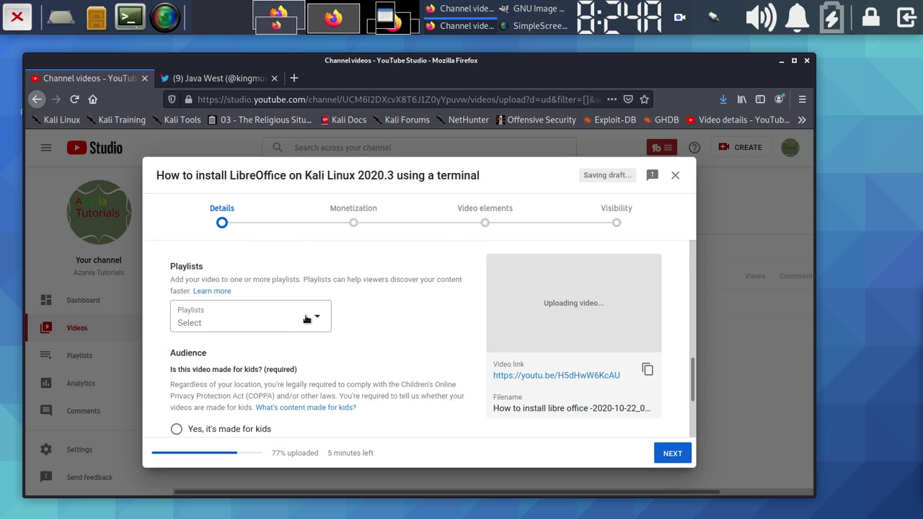
# Add the video to the "Linux Fixes" playlist.
pyautogui.click(306, 320)
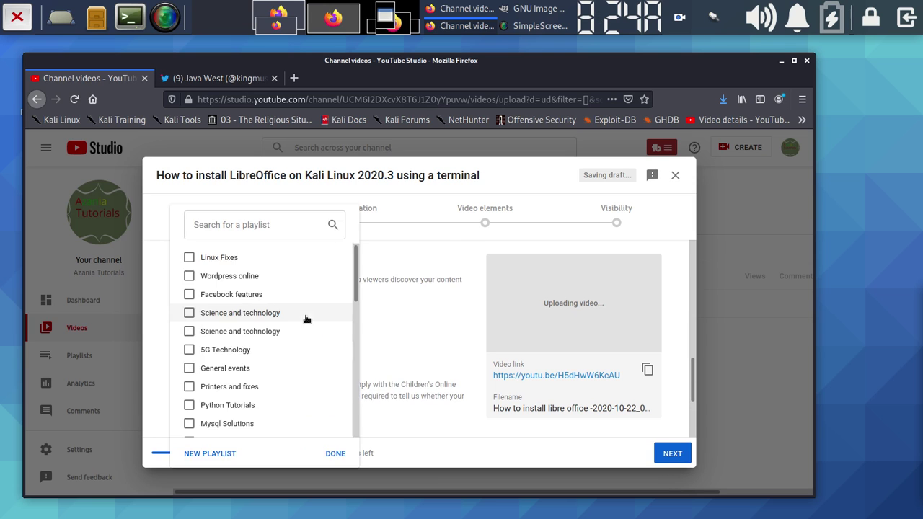
pyautogui.click(225, 259)
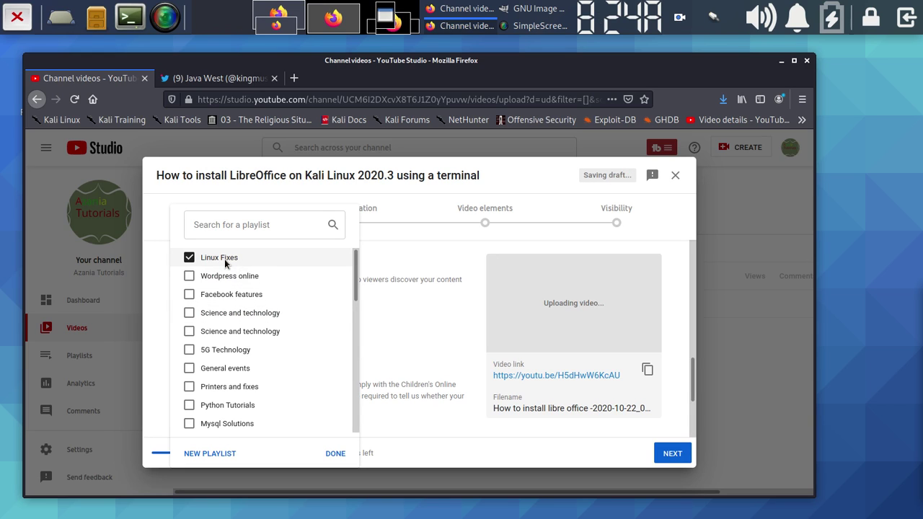
pyautogui.click(417, 264)
pyautogui.scroll(5, 358, 345)
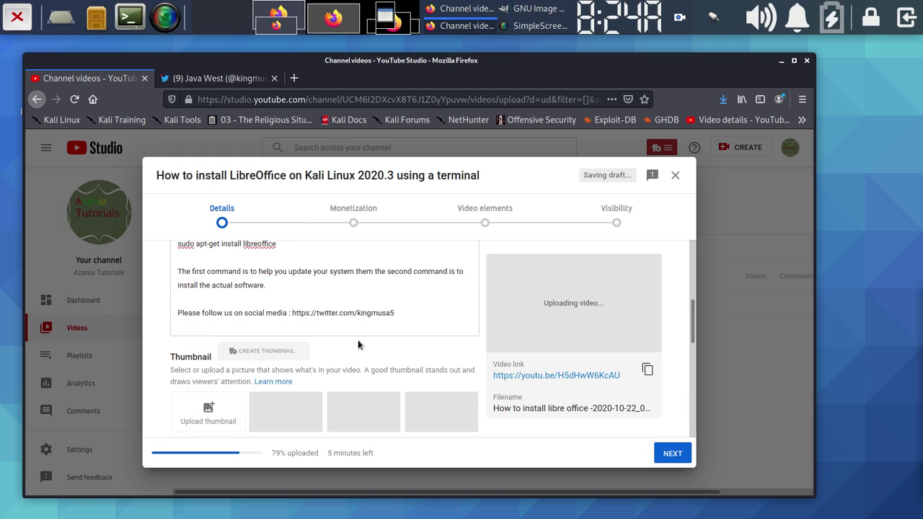
pyautogui.scroll(2, 358, 342)
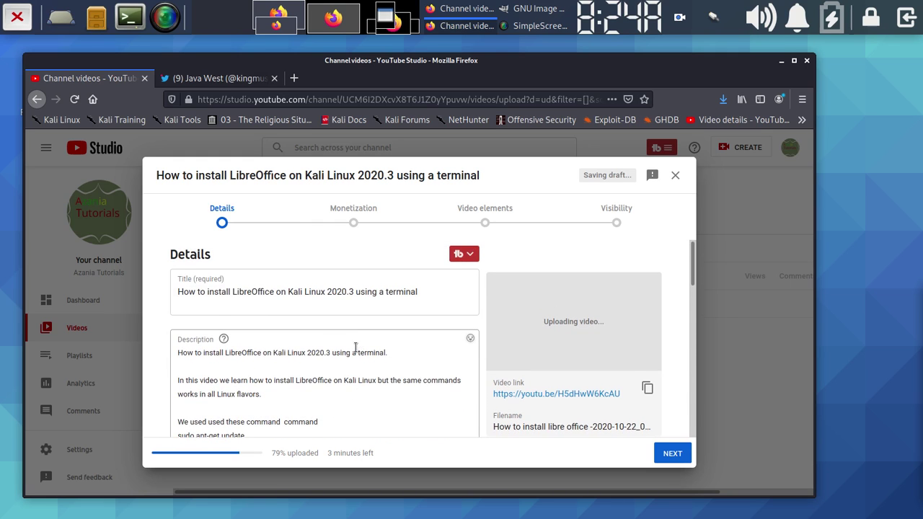
pyautogui.scroll(-4, 357, 346)
pyautogui.scroll(-3, 356, 347)
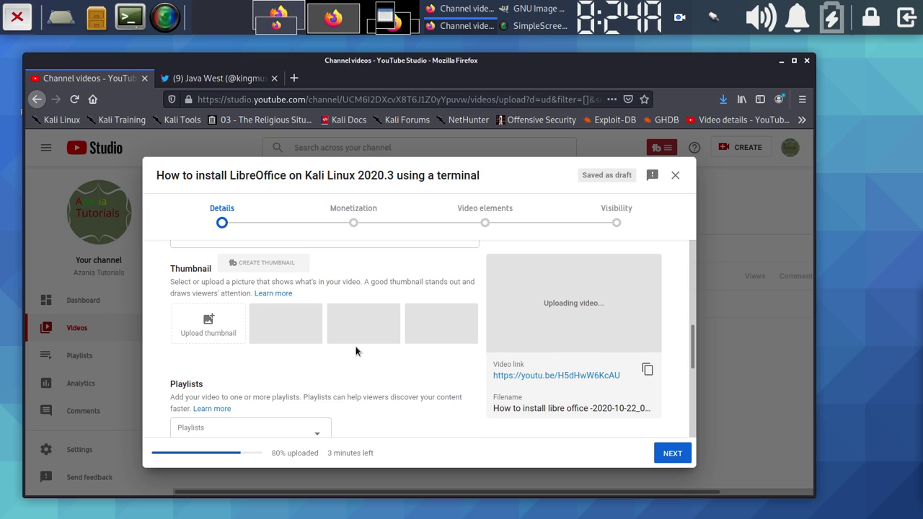
pyautogui.scroll(3, 356, 351)
pyautogui.scroll(-4, 355, 351)
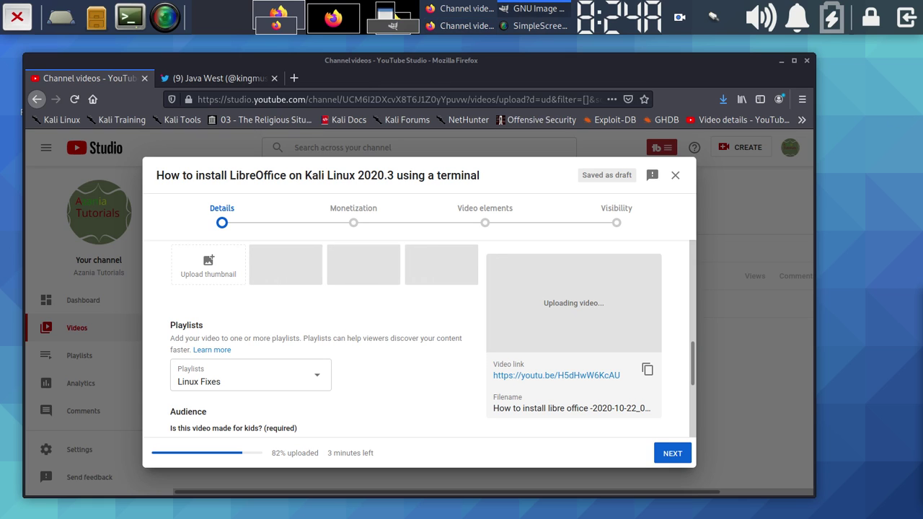
# Bring the GIMP window over to the neighbouring workspace and maximize it.
pyautogui.hotkey('ctrl', 'alt', 'Left')
pyautogui.moveTo(719, 387); pyautogui.dragTo(218, 82)
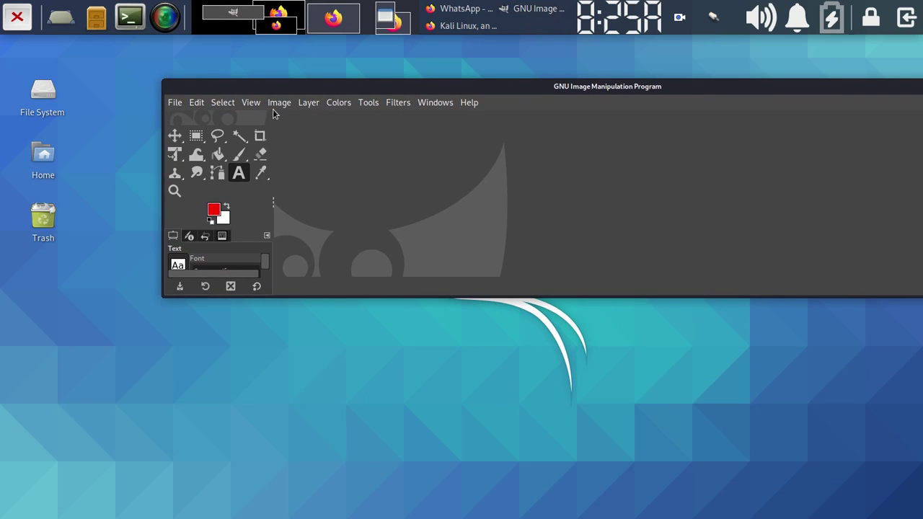
pyautogui.moveTo(296, 86); pyautogui.dragTo(263, 2)
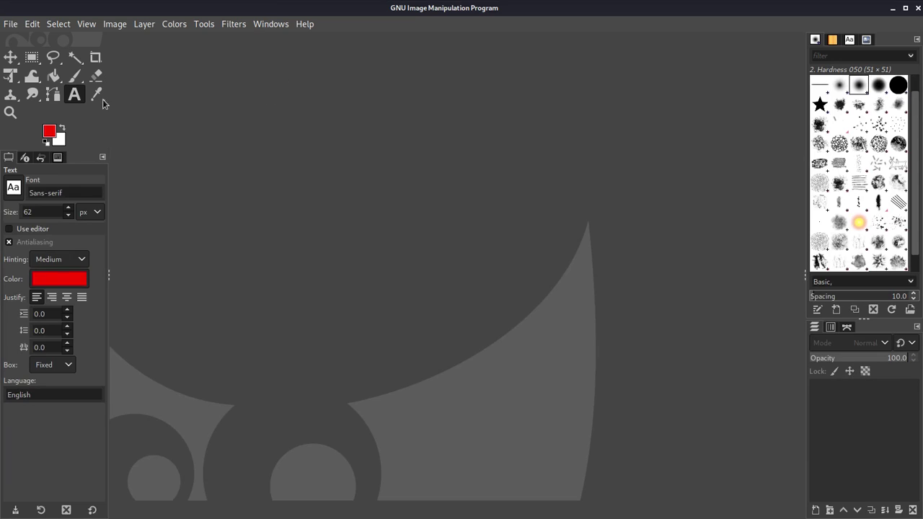
# Create a new 1920 × 1080 px image filled with transparency.
pyautogui.click(12, 23)
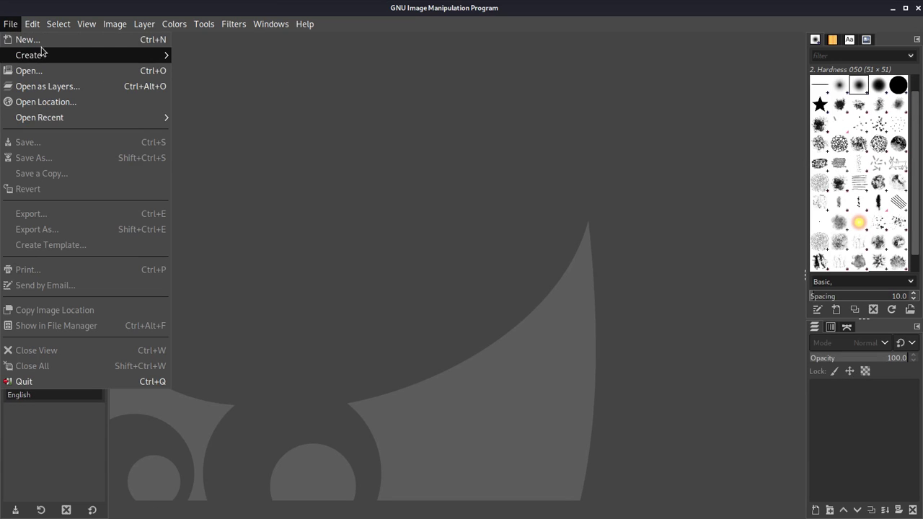
pyautogui.click(41, 42)
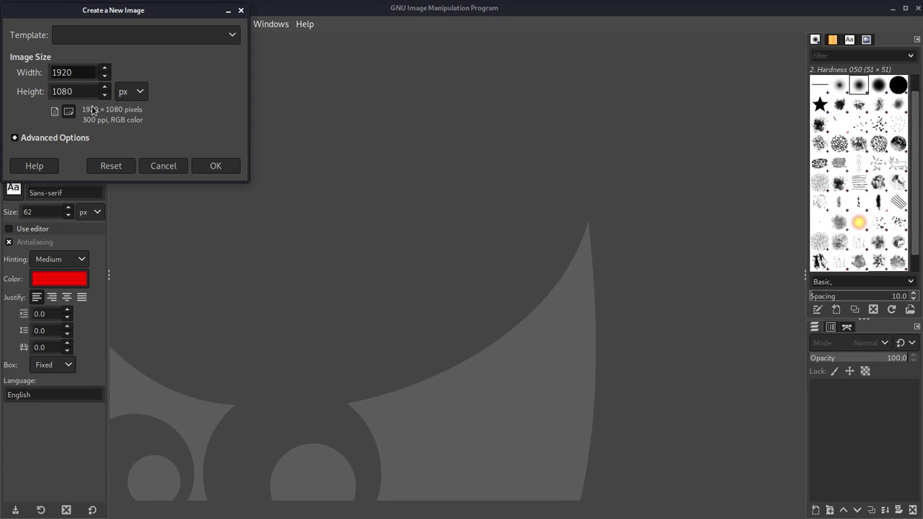
pyautogui.click(68, 140)
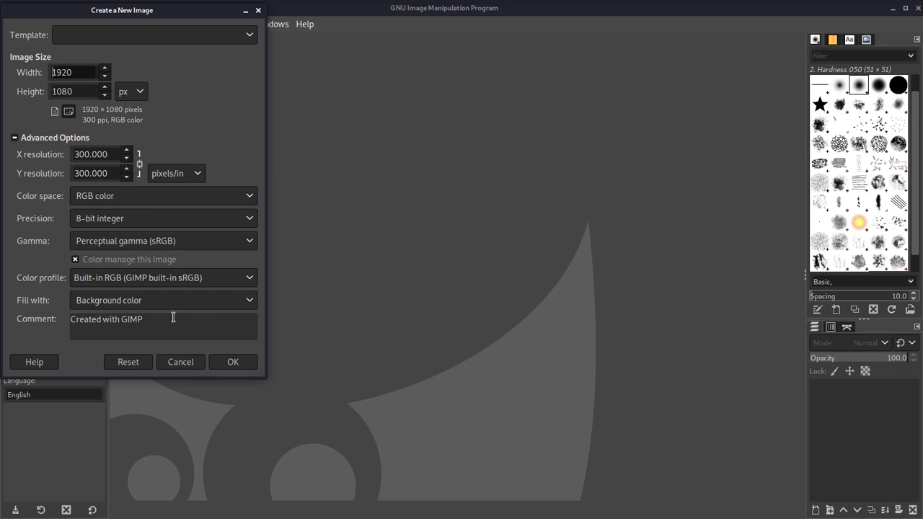
pyautogui.click(143, 305)
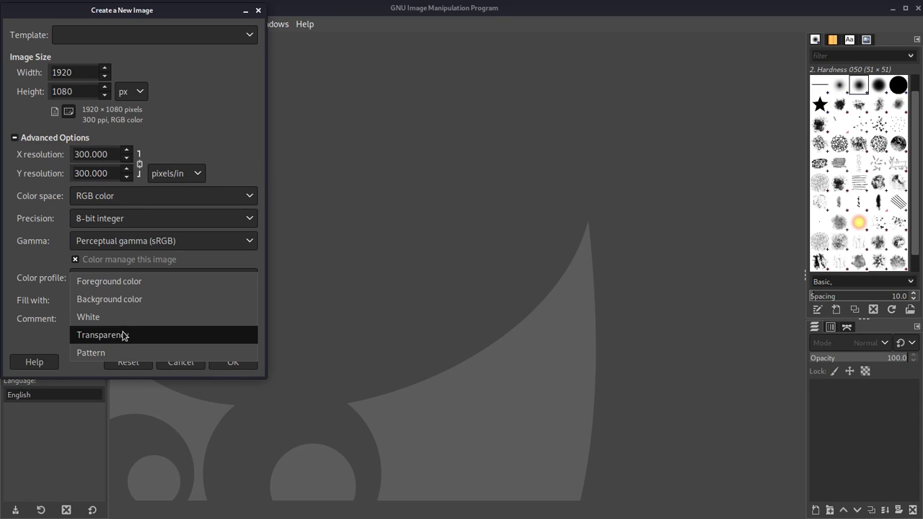
pyautogui.click(126, 332)
pyautogui.click(232, 362)
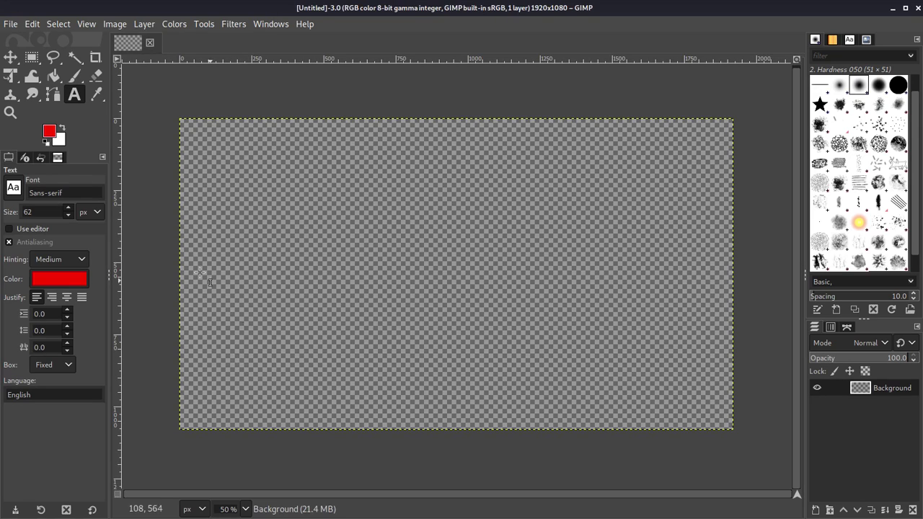
# Add a red Sans-serif text layer on the canvas reading "Howt to install Libreoffice on Linux".
pyautogui.click(48, 132)
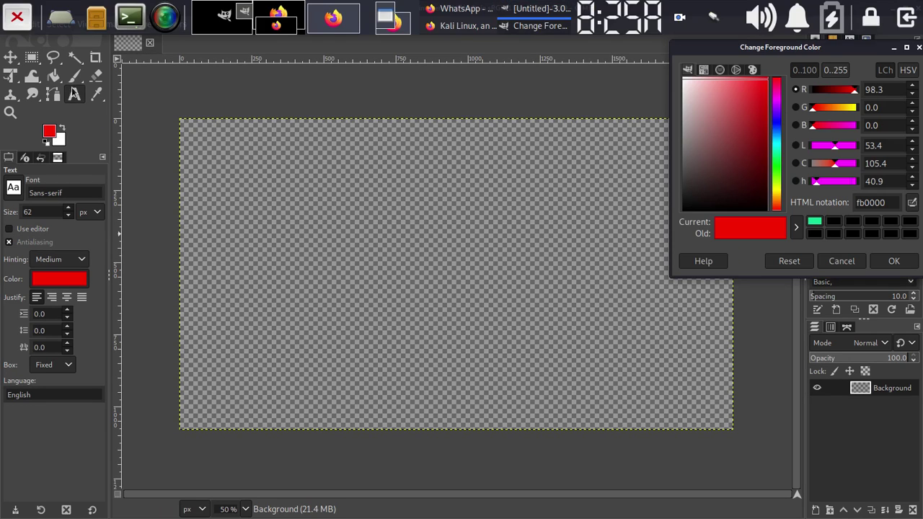
pyautogui.click(264, 215)
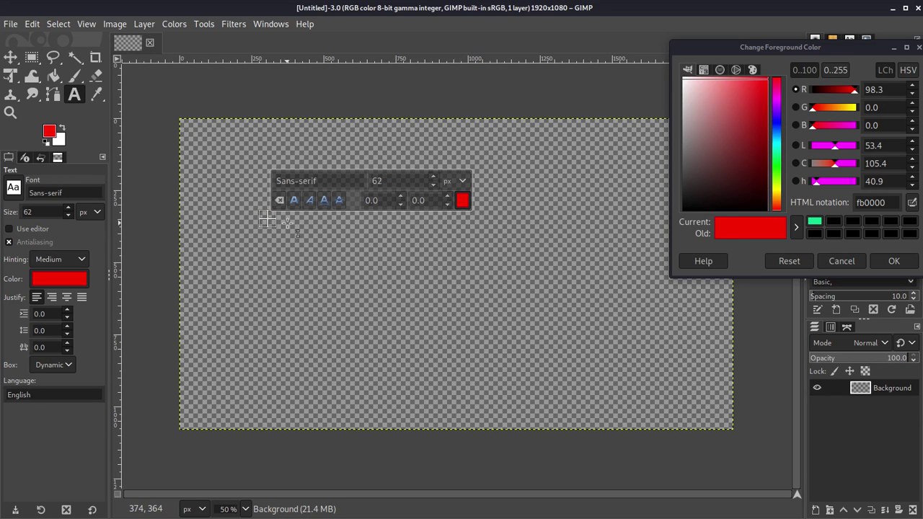
pyautogui.write('Ho')
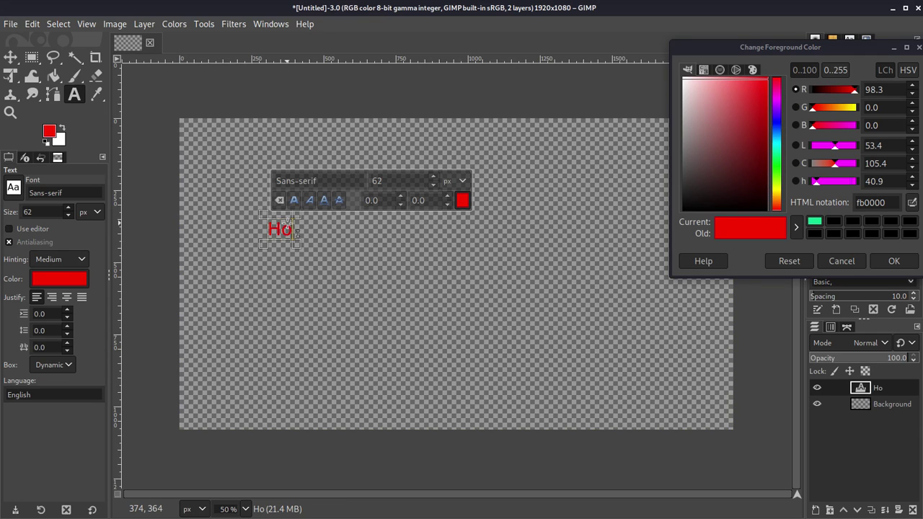
pyautogui.write('wt ti')
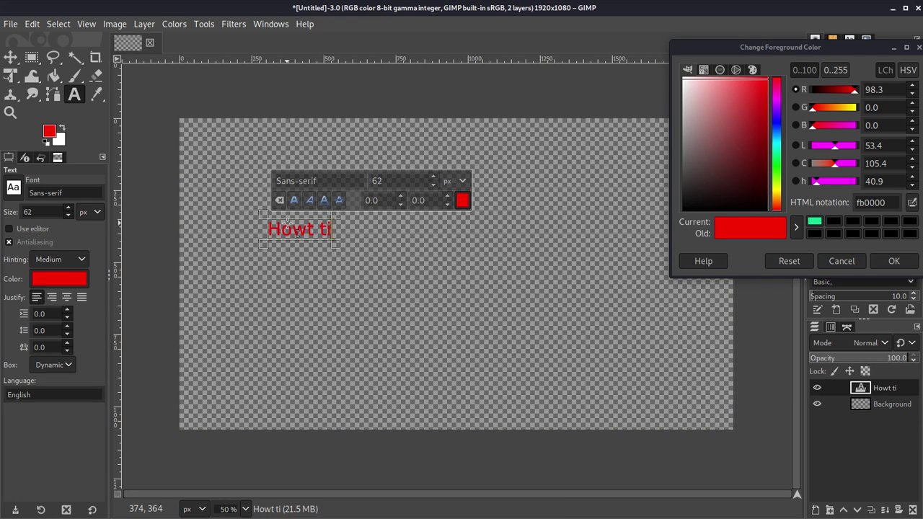
pyautogui.press('BackSpace')
pyautogui.write('o in')
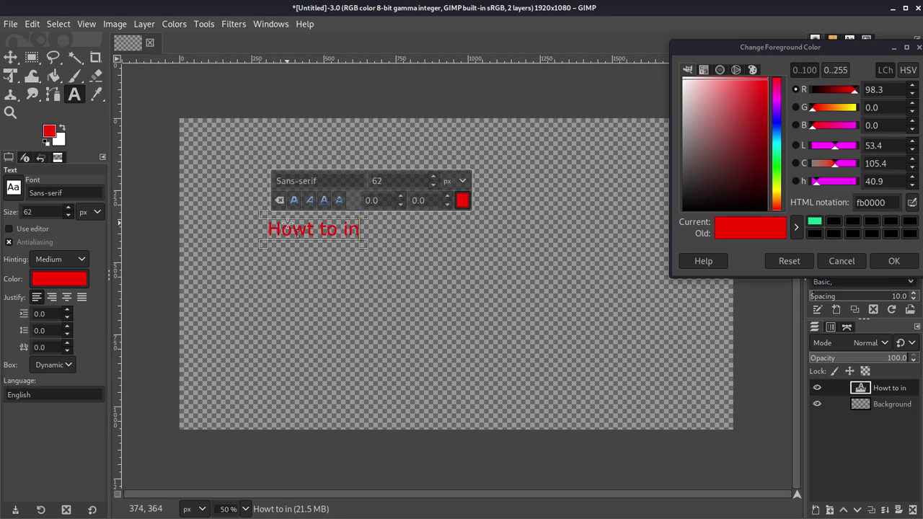
pyautogui.write('stall Libre')
pyautogui.press('BackSpace')
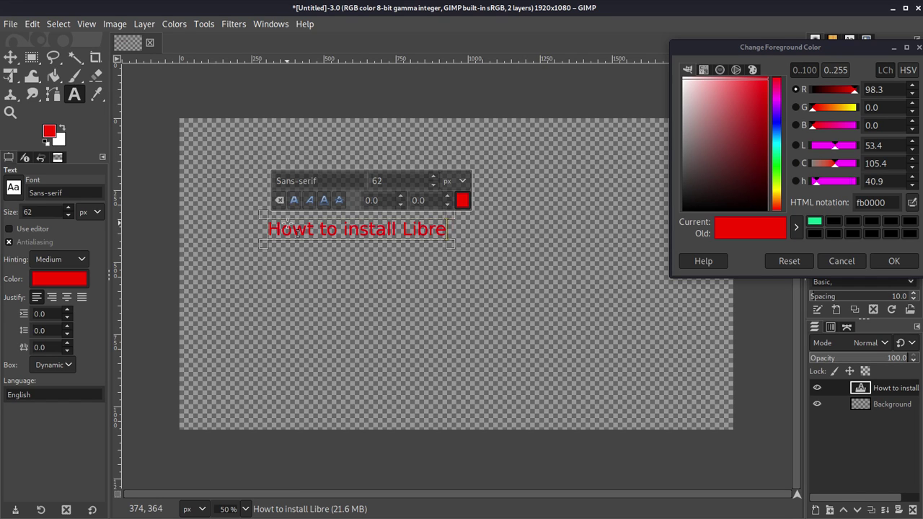
pyautogui.write('offic')
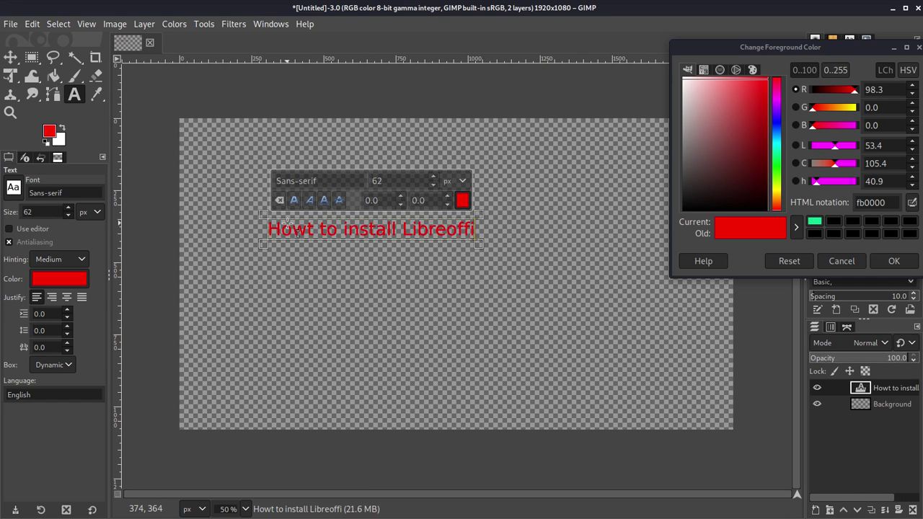
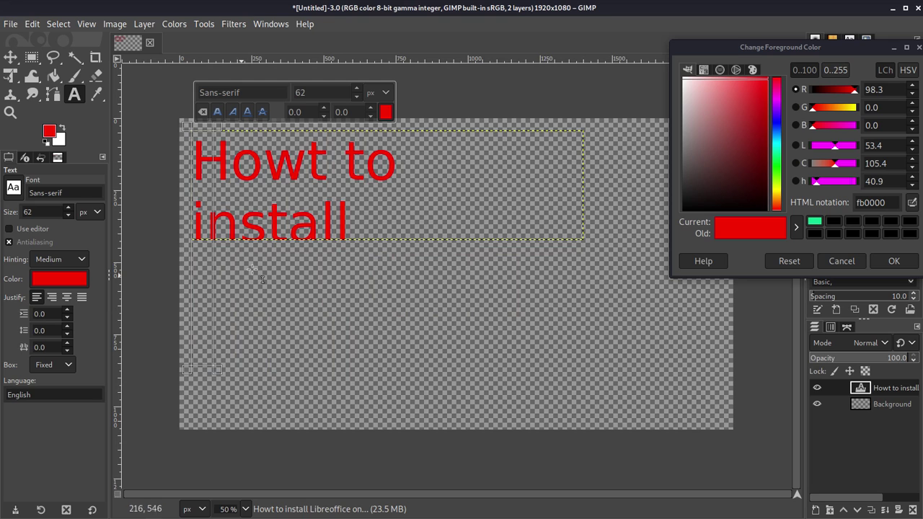
# Enlarge the text box down to the canvas's lower edge so the whole title fits, and copy the title text.
pyautogui.click(348, 182)
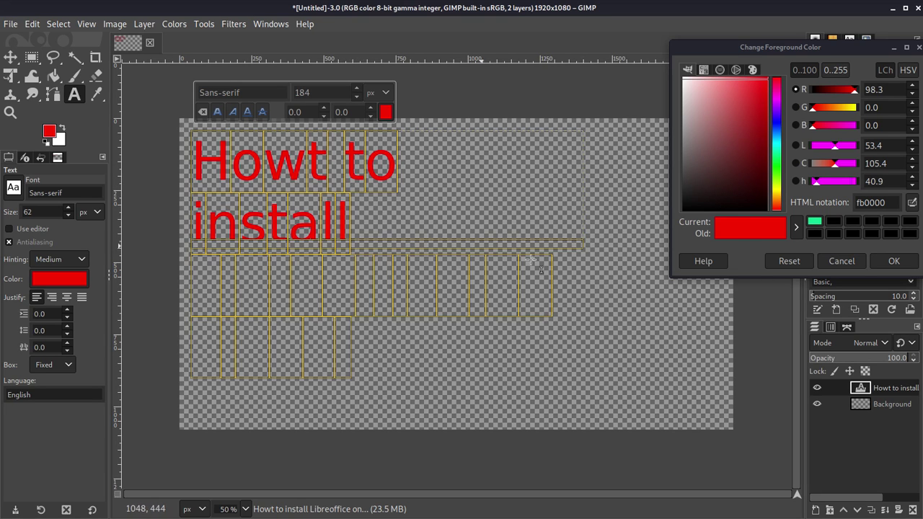
pyautogui.moveTo(597, 258); pyautogui.dragTo(635, 442)
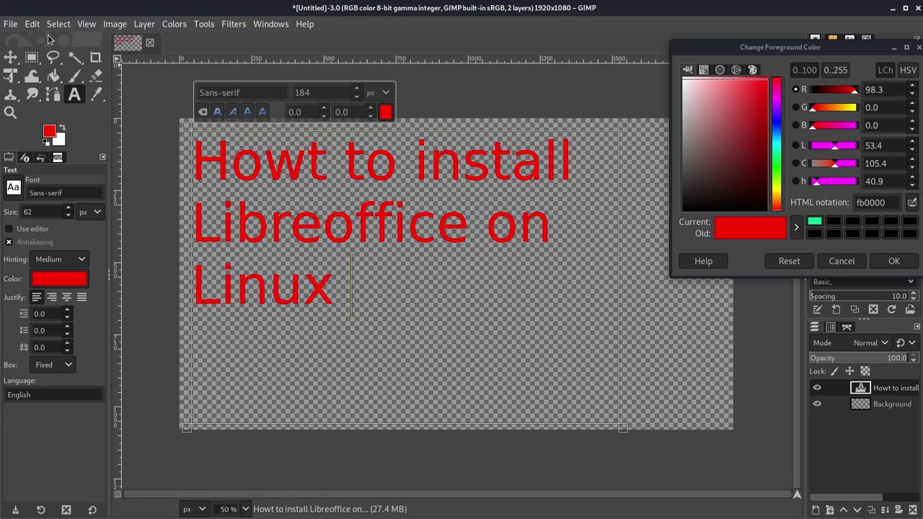
pyautogui.moveTo(342, 291); pyautogui.dragTo(204, 164)
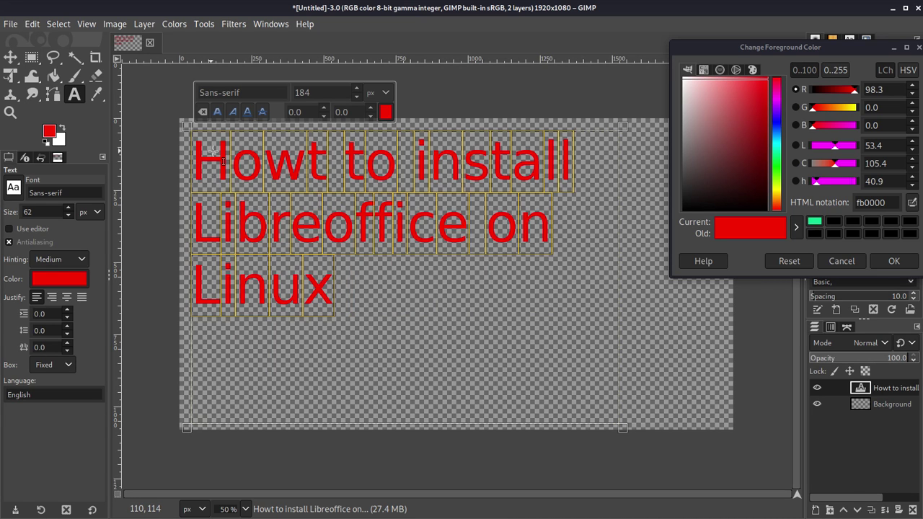
pyautogui.rightClick(209, 148)
pyautogui.click(246, 175)
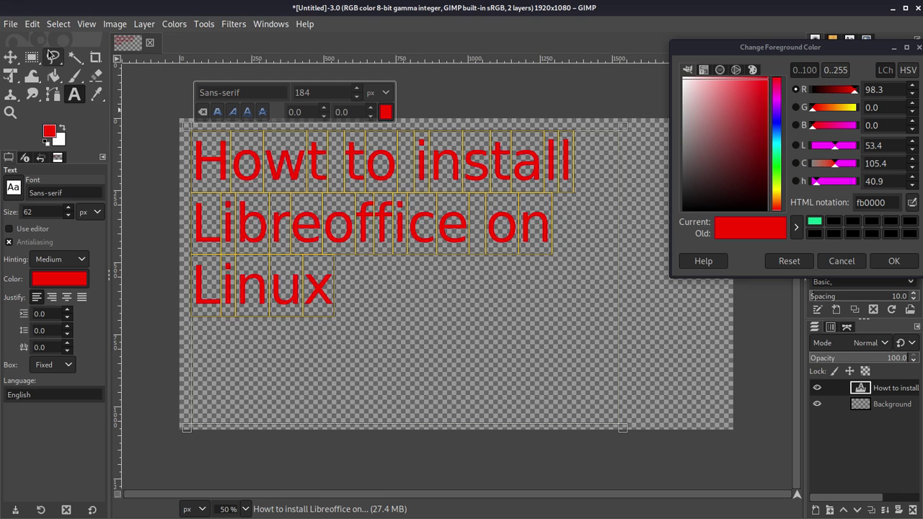
# Export the image to the Pictures folder as "Howt to install Libreoffice on Linux.jpg" with JPEG quality 90.
pyautogui.click(10, 24)
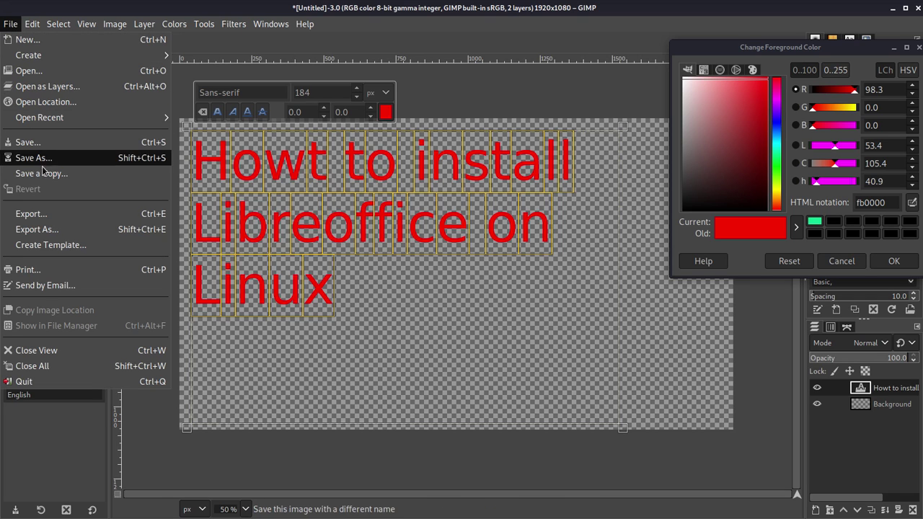
pyautogui.click(88, 221)
pyautogui.click(39, 234)
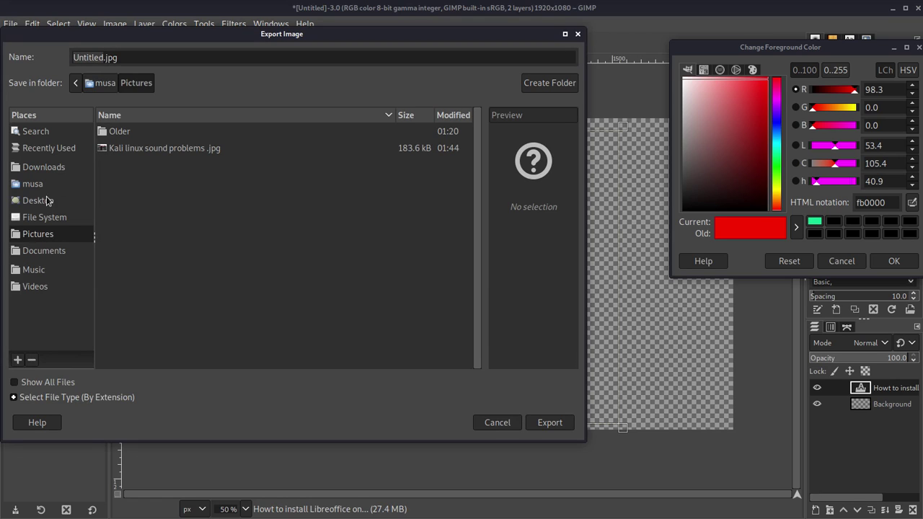
pyautogui.click(90, 57)
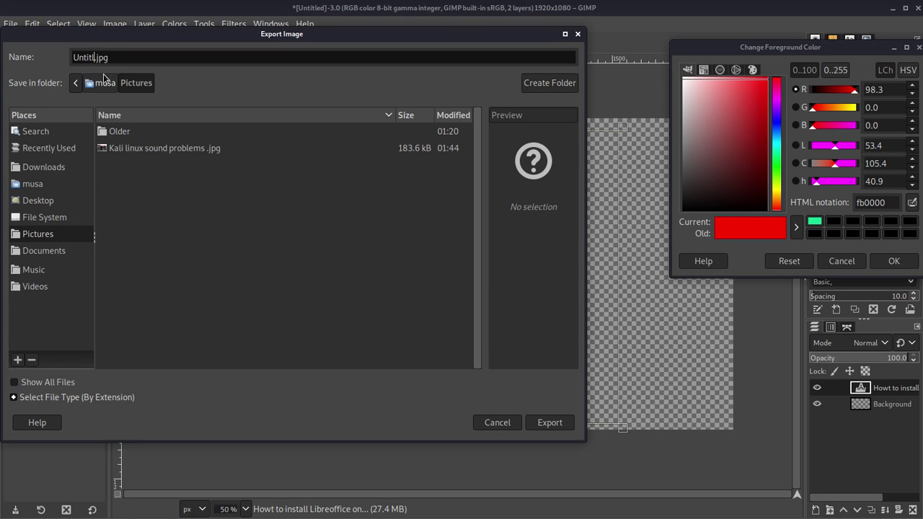
pyautogui.hotkey('ctrl', 'v')
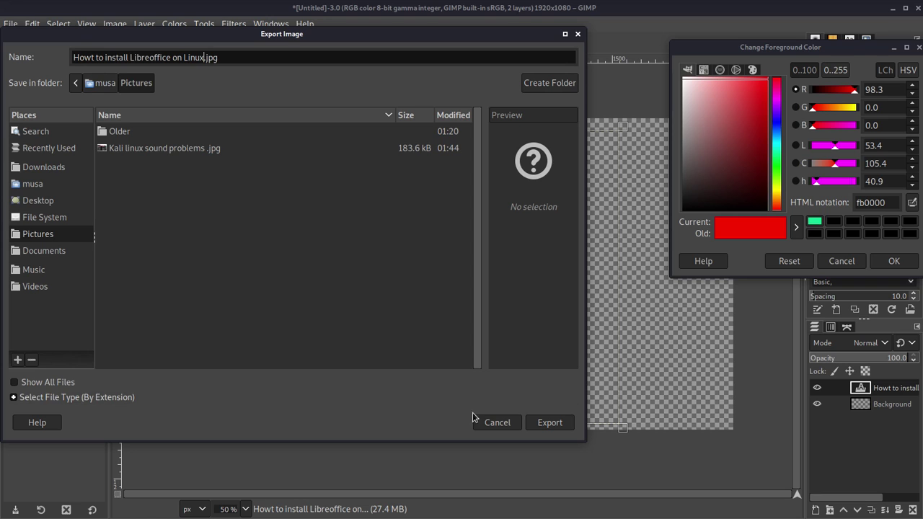
pyautogui.click(550, 423)
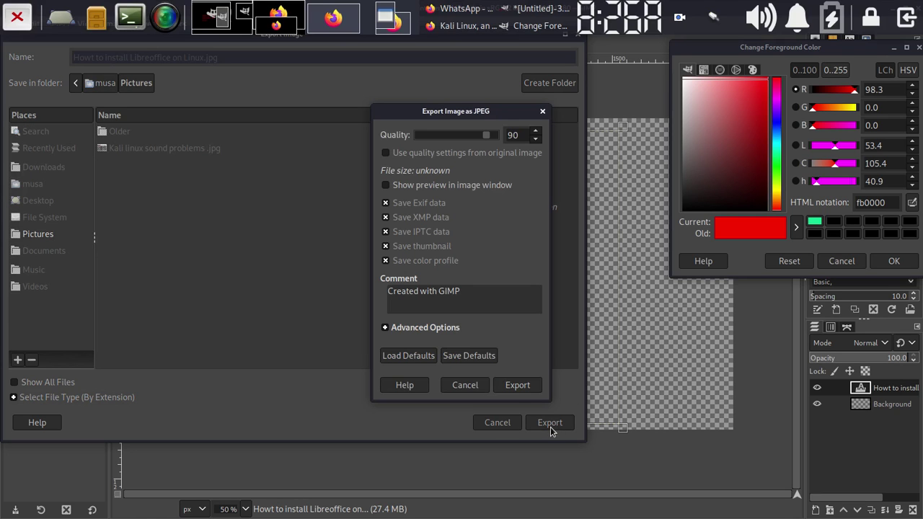
pyautogui.click(517, 385)
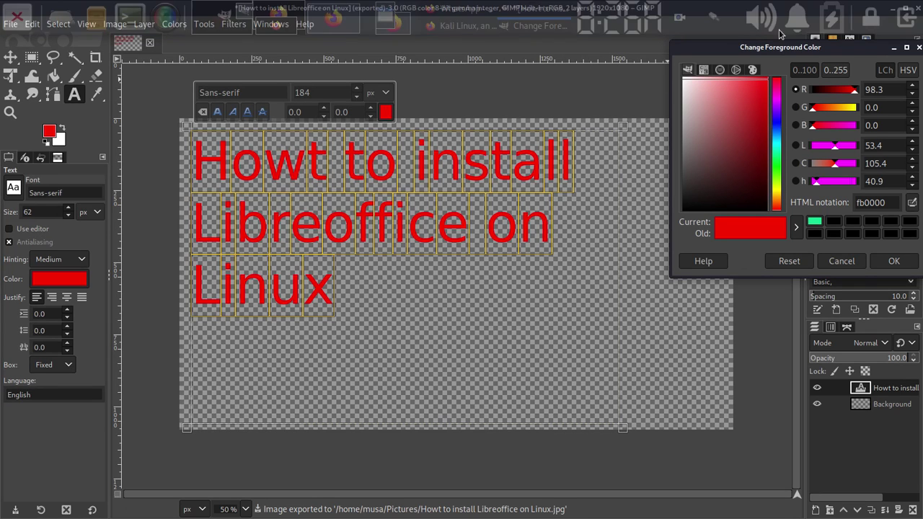
# Close the foreground color dialog and minimize the image editor window.
pyautogui.click(918, 48)
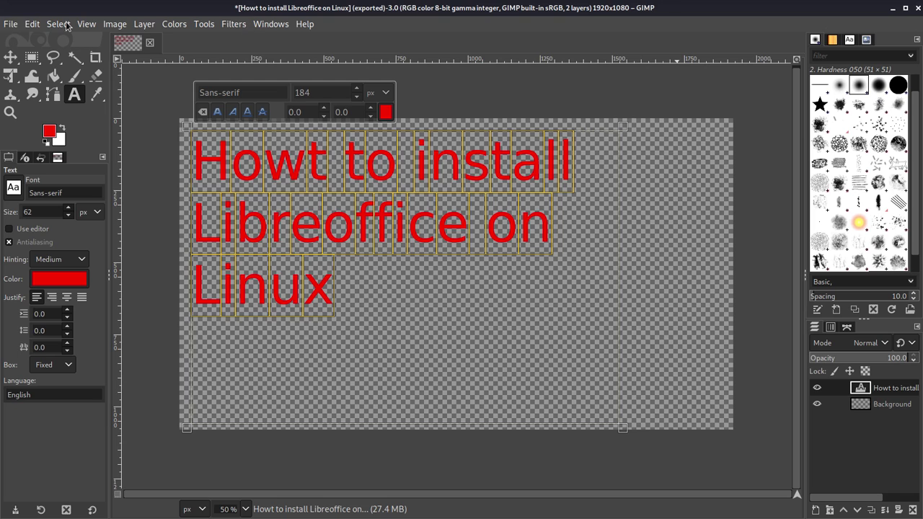
pyautogui.click(8, 26)
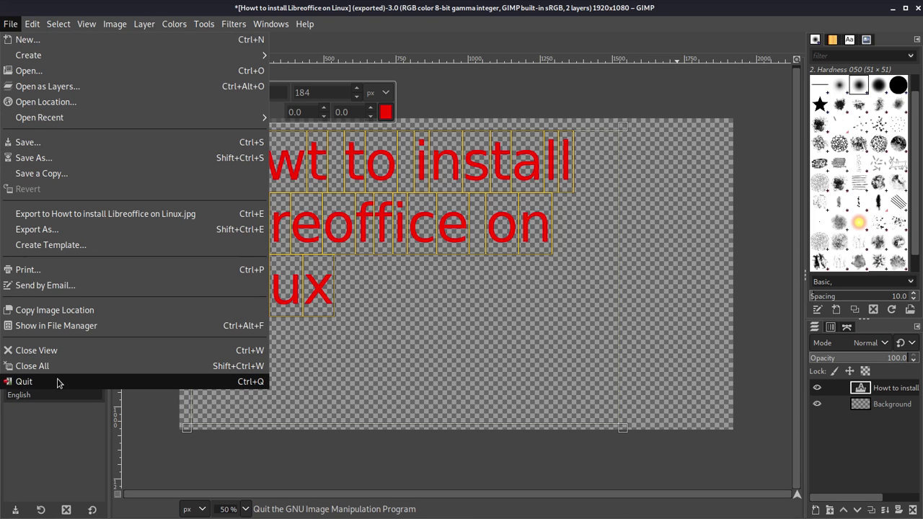
pyautogui.click(557, 80)
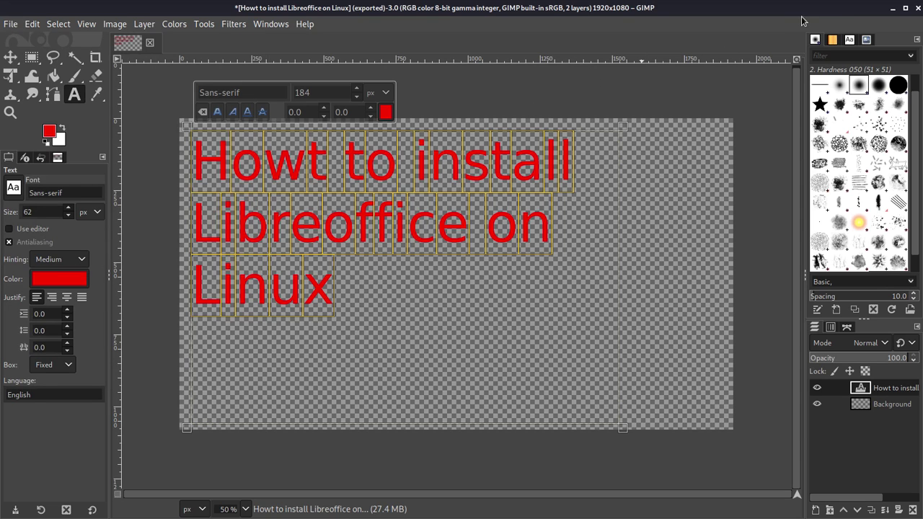
pyautogui.click(892, 8)
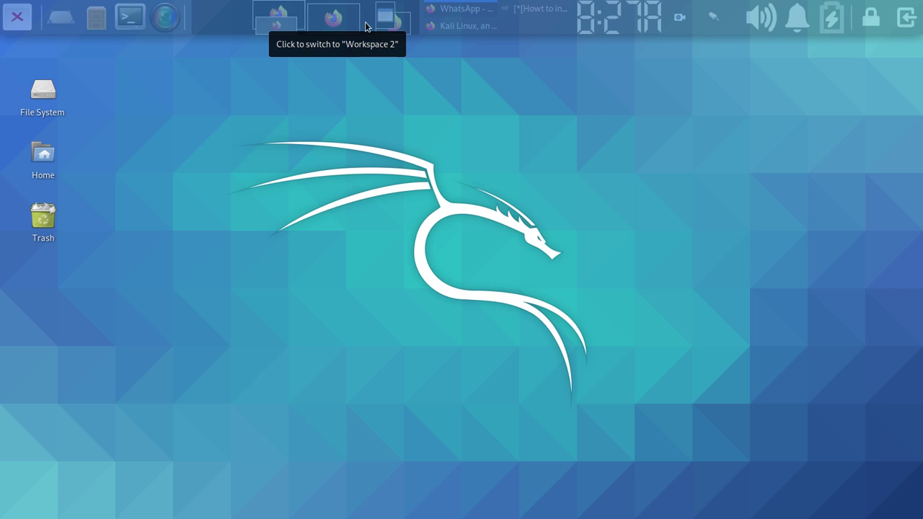
# Switch back to the YouTube Studio upload and set "Howt to install Libreoffice on Linux.jpg" from the Pictures folder as the custom thumbnail.
pyautogui.click(342, 23)
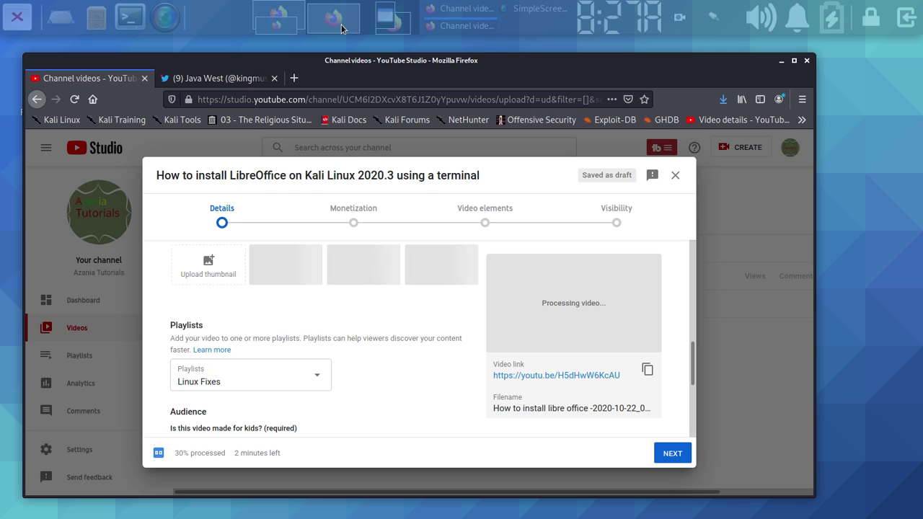
pyautogui.click(208, 263)
pyautogui.click(117, 208)
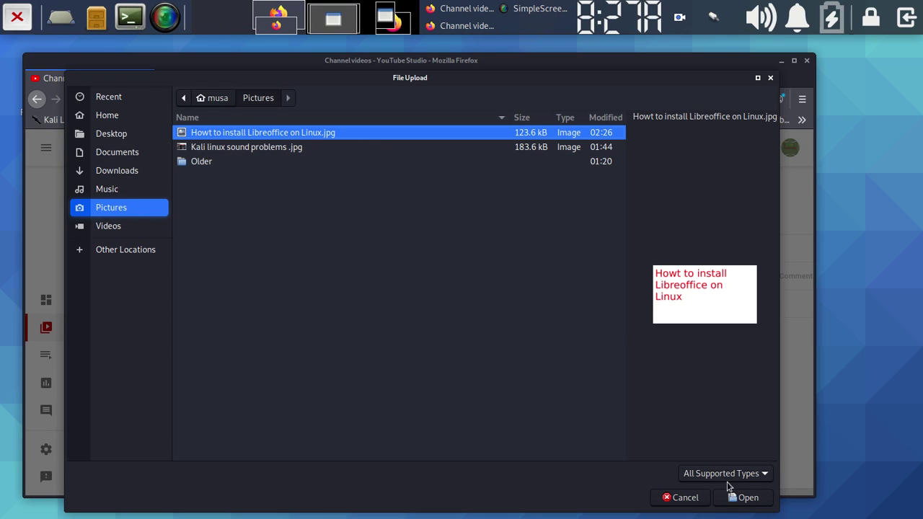
pyautogui.click(747, 498)
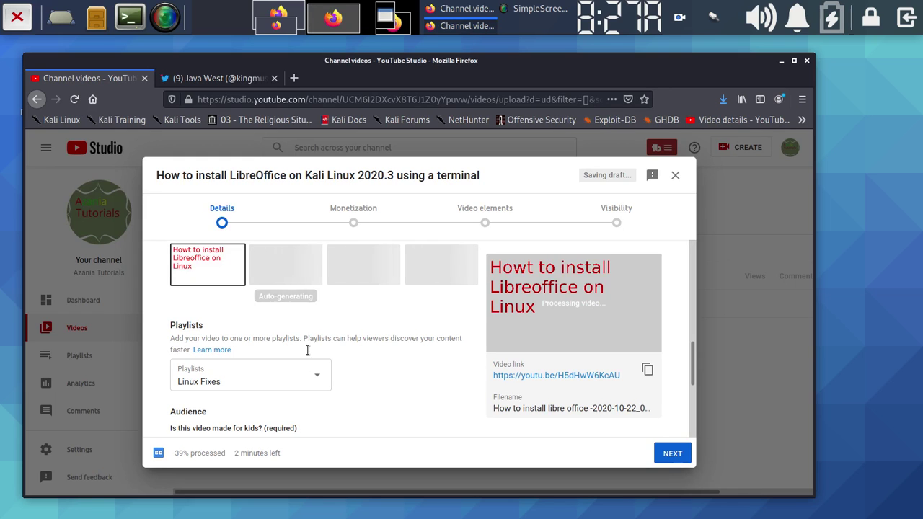
# Expand the additional video options and add the tag "Howt to install Libreoffice on Linux".
pyautogui.scroll(-3, 320, 374)
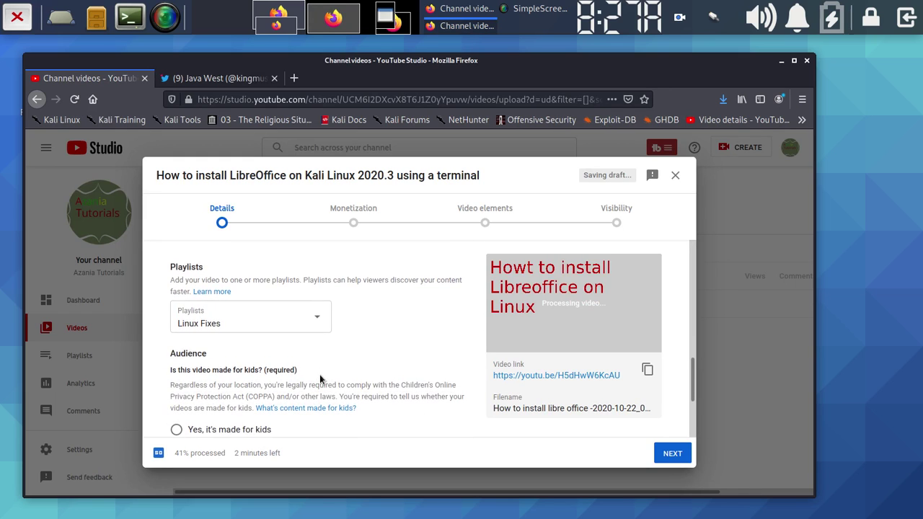
pyautogui.scroll(4, 320, 375)
pyautogui.scroll(-2, 310, 350)
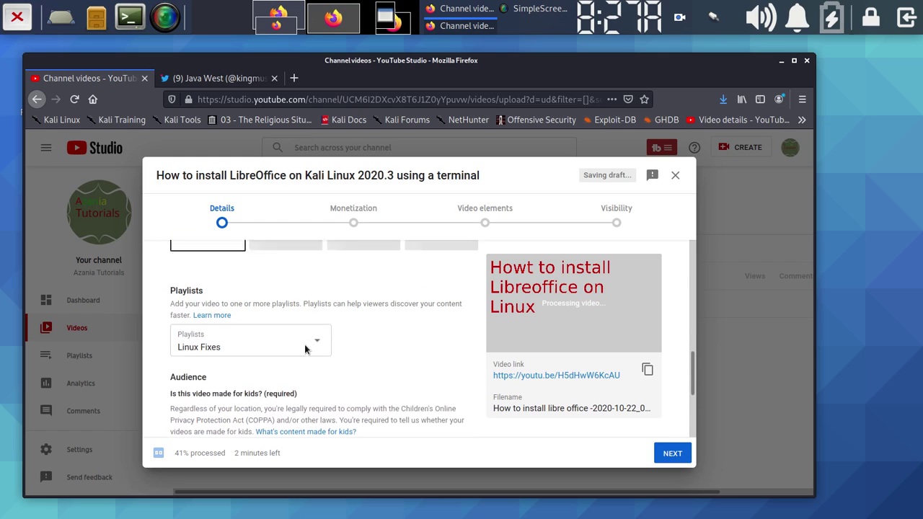
pyautogui.scroll(-3, 305, 350)
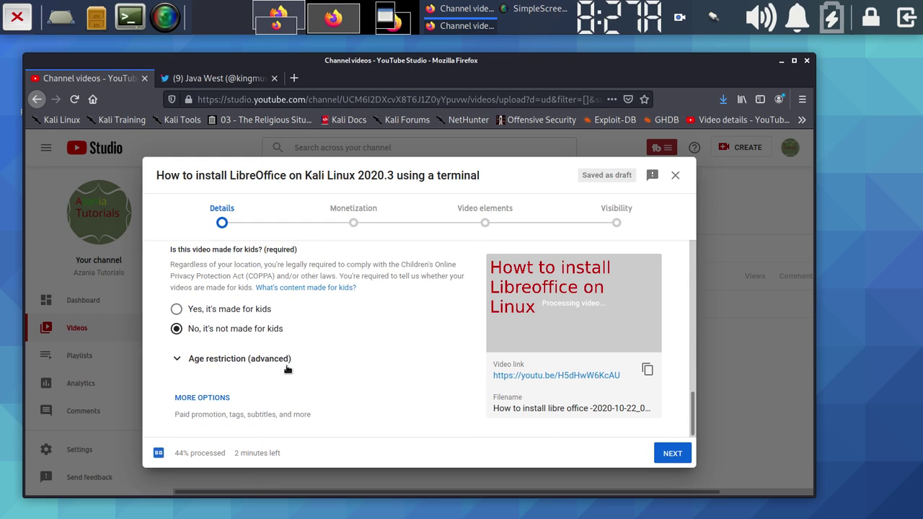
pyautogui.click(199, 399)
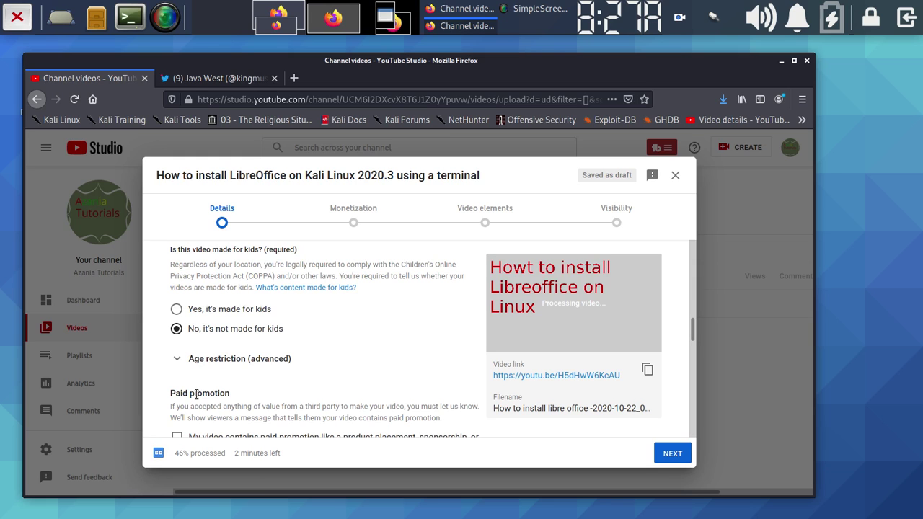
pyautogui.scroll(-4, 254, 343)
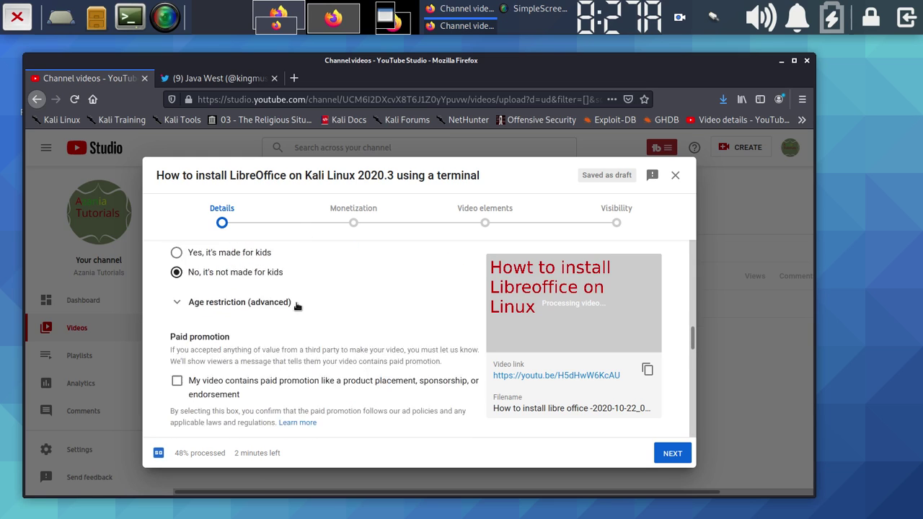
pyautogui.click(236, 298)
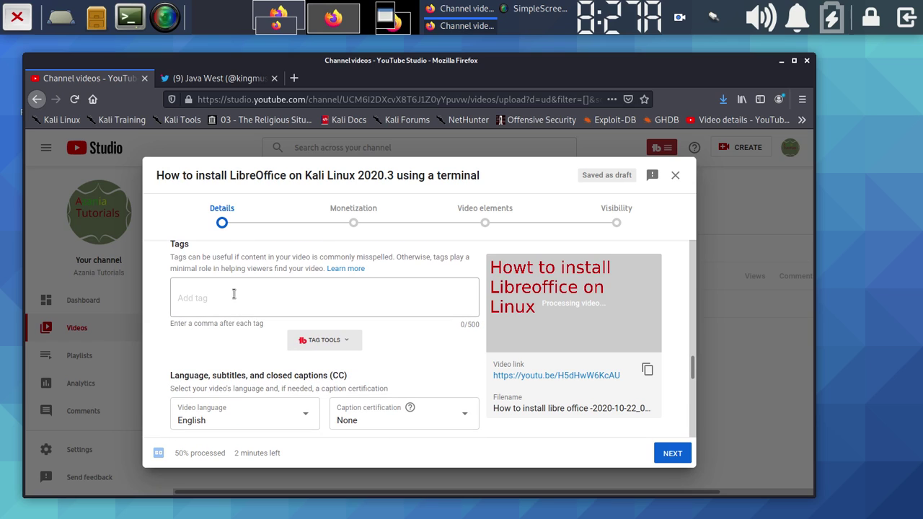
pyautogui.write('Ho')
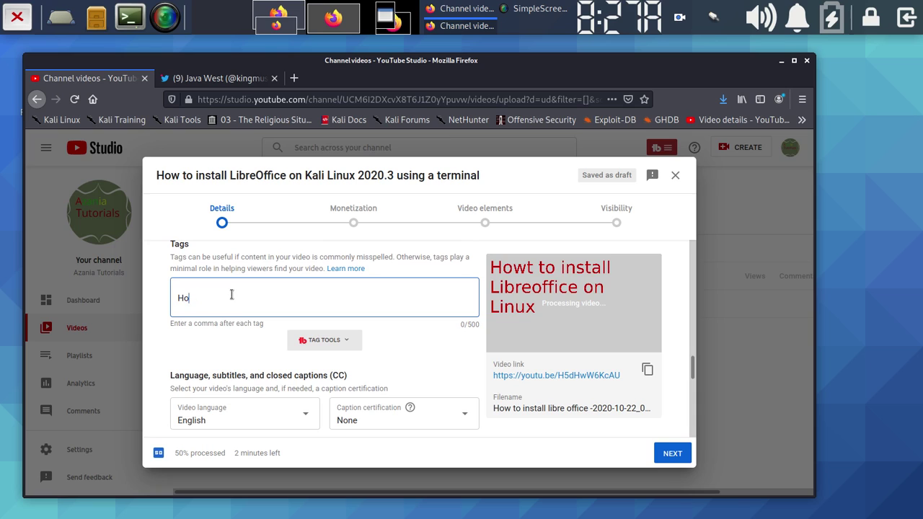
pyautogui.press('BackSpace')
pyautogui.press('BackSpace')
pyautogui.write('How to install libreoffice on Linux')
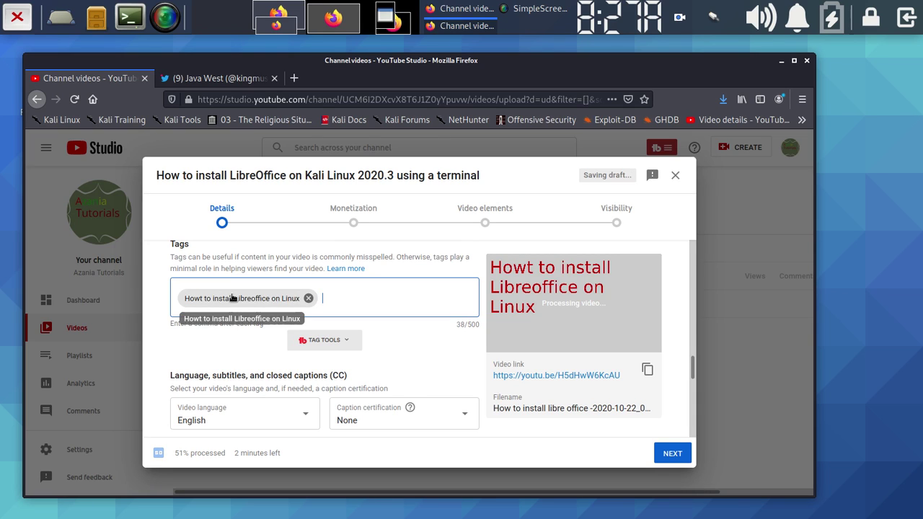
# Enter "inistall libr" as a tag and add the suggestions "install libreoffice in kali linux", "install libreoffice on chromebook" and "install libre sensor".
pyautogui.write('inistall libr')
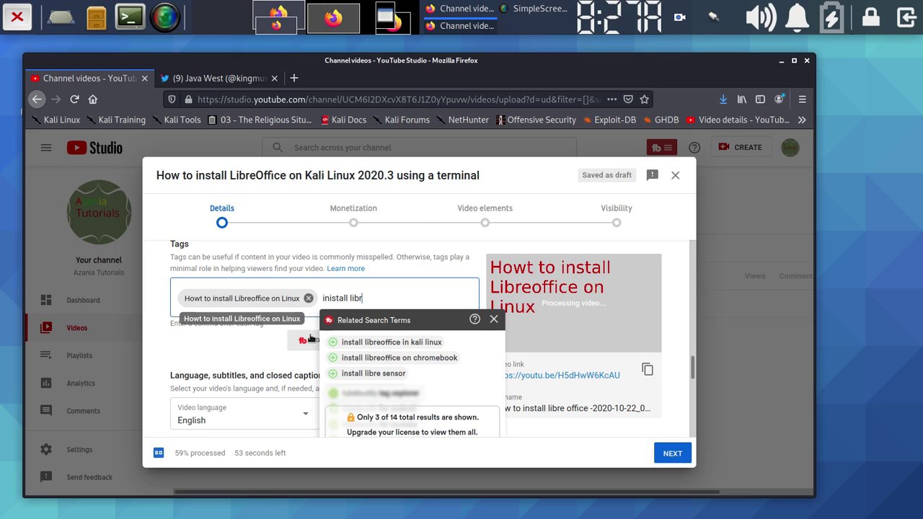
pyautogui.click(380, 347)
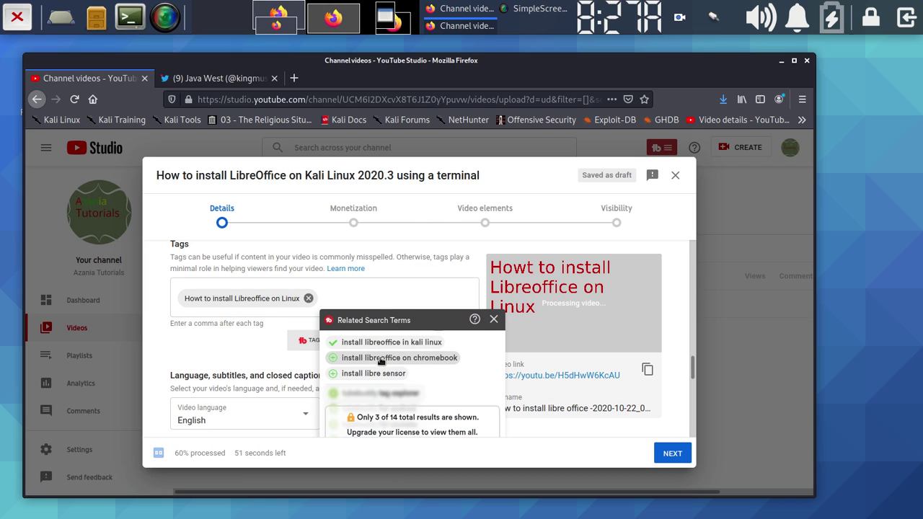
pyautogui.click(382, 358)
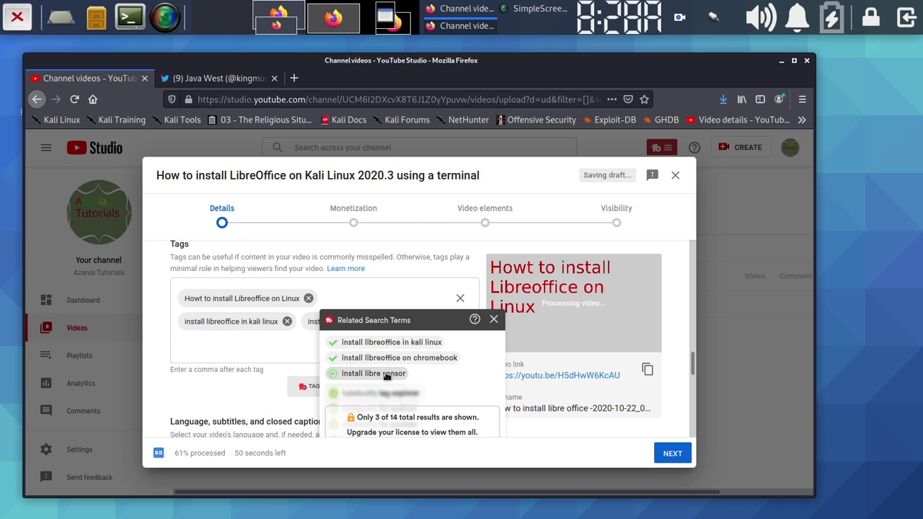
pyautogui.click(386, 371)
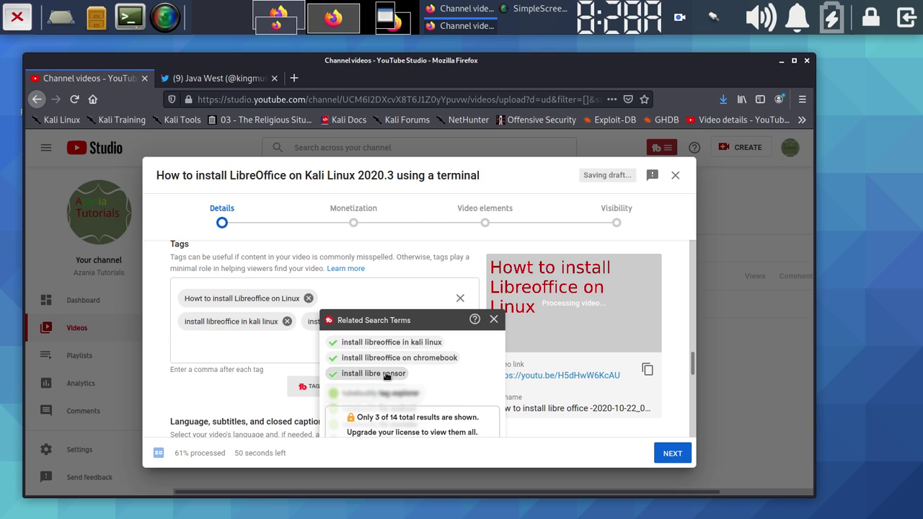
pyautogui.click(494, 319)
# Review the video details form, checking the description, thumbnail, playlist, audience and tags.
pyautogui.scroll(-1, 380, 346)
pyautogui.scroll(-1, 380, 354)
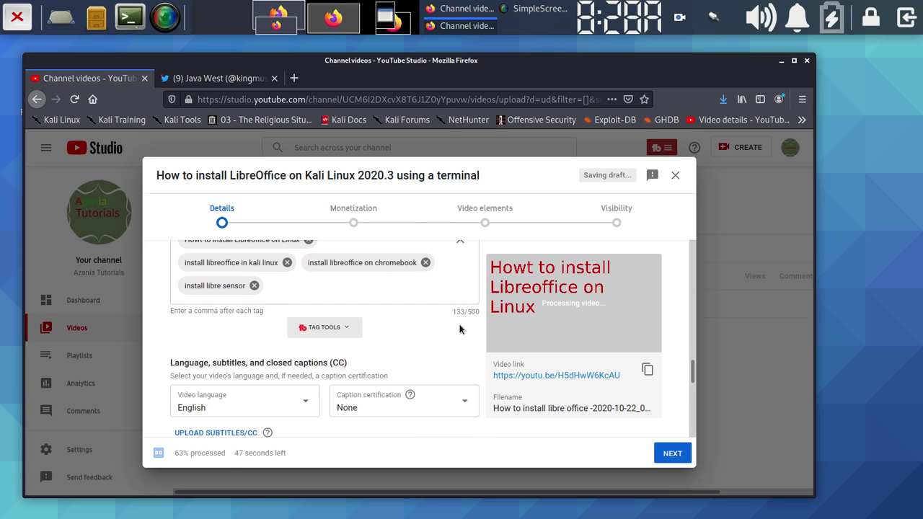
pyautogui.scroll(10, 453, 317)
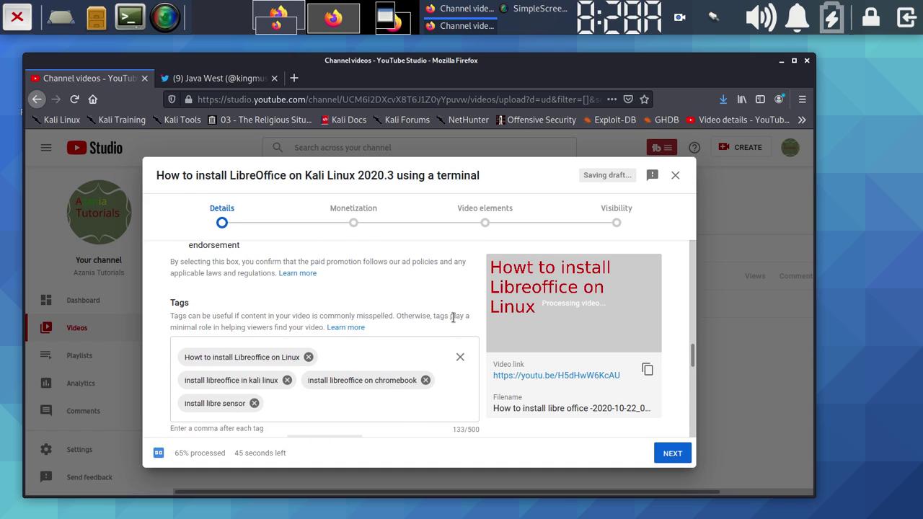
pyautogui.scroll(6, 376, 303)
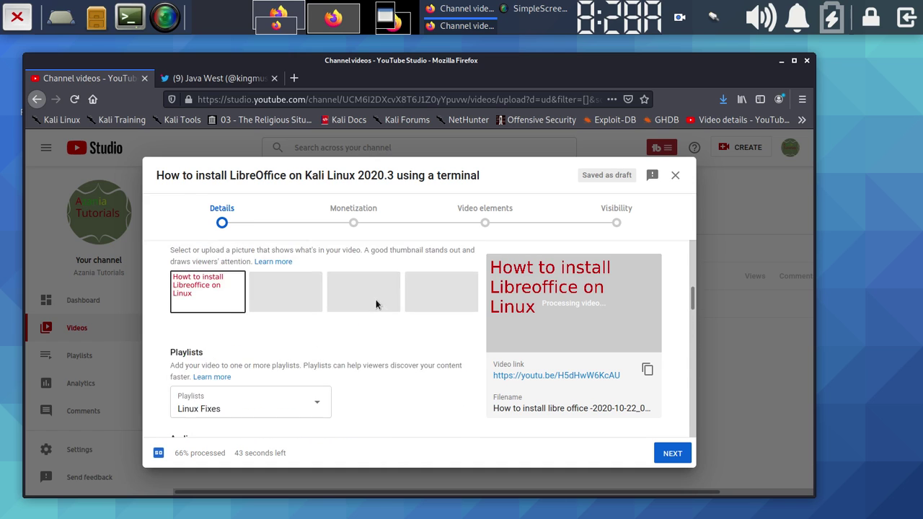
pyautogui.scroll(-2, 378, 371)
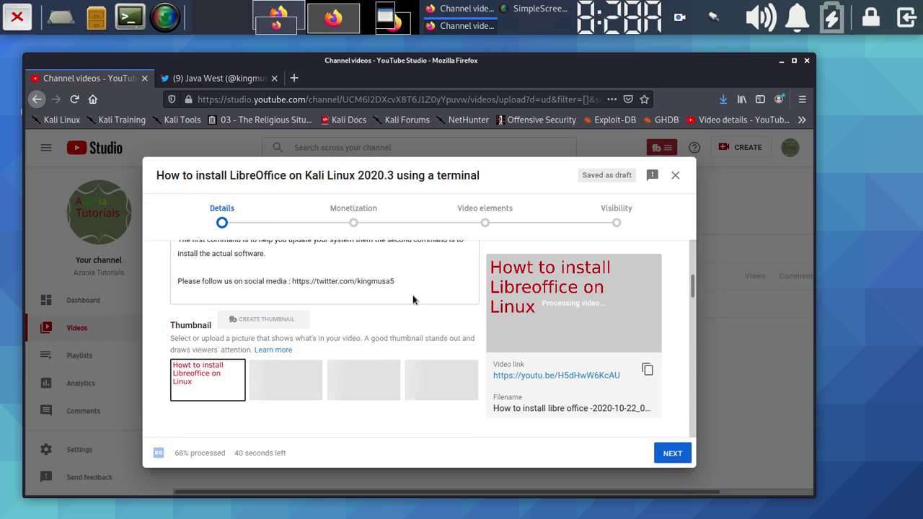
pyautogui.click(421, 281)
pyautogui.scroll(-15, 433, 310)
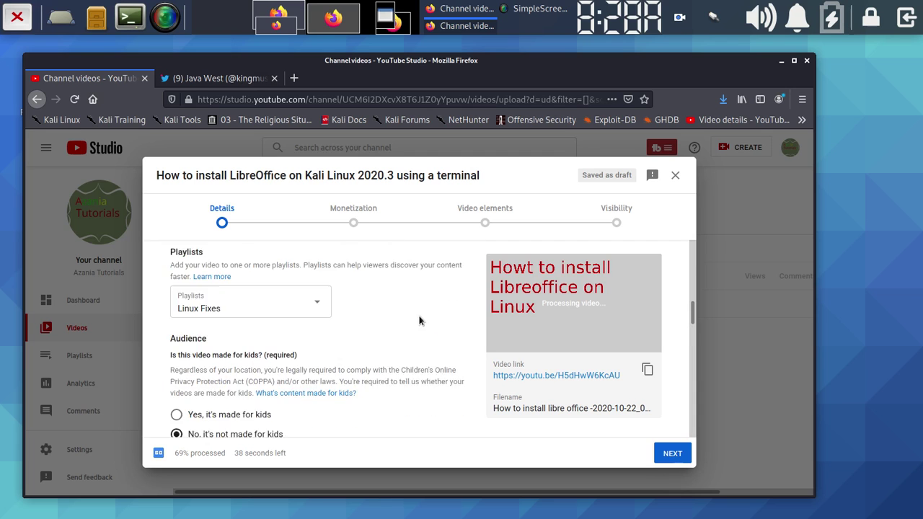
pyautogui.scroll(2, 351, 312)
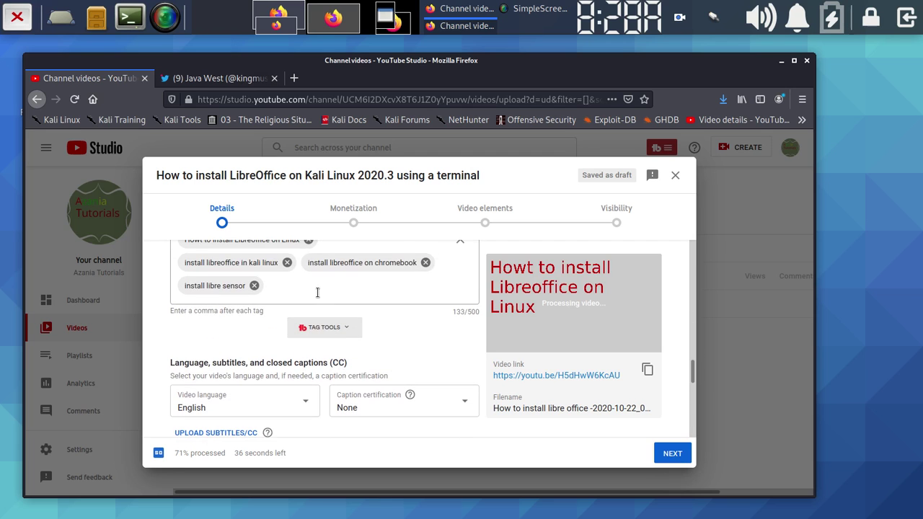
# Enter "how to use libreo" as a tag and add the suggestions "how to use libreoffice", "how to use libreoffice calc" and "how to use libreoffice writer".
pyautogui.click(291, 288)
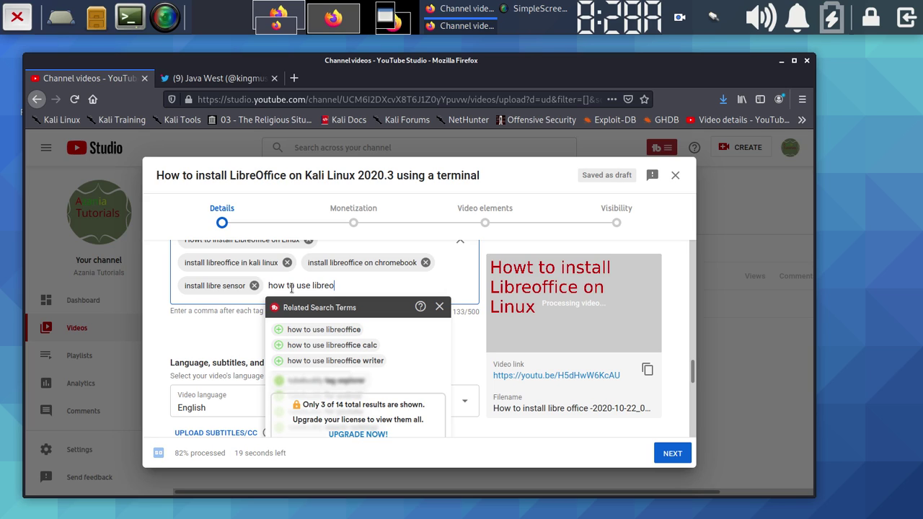
pyautogui.click(346, 332)
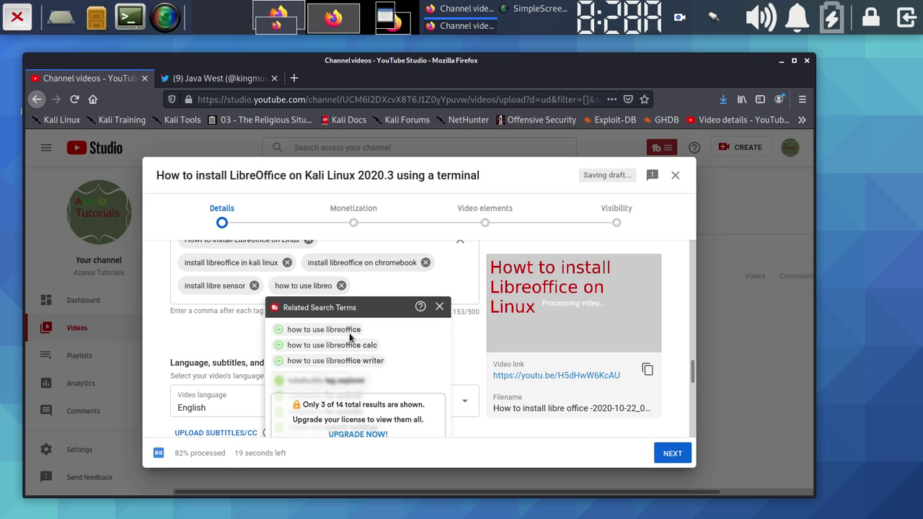
pyautogui.click(339, 346)
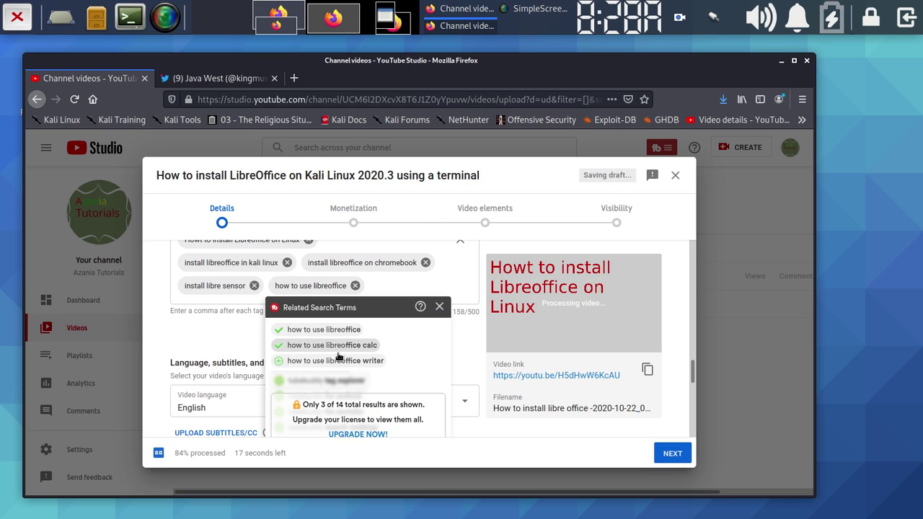
pyautogui.click(341, 362)
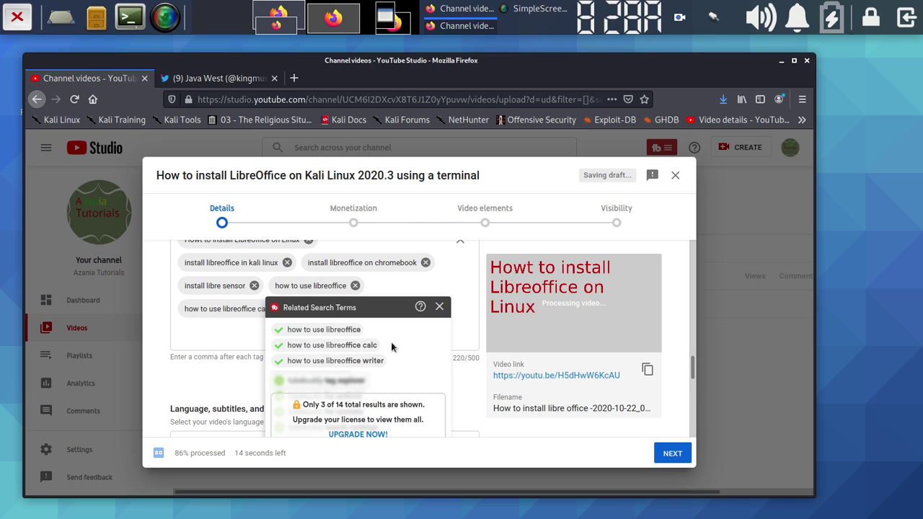
pyautogui.click(439, 307)
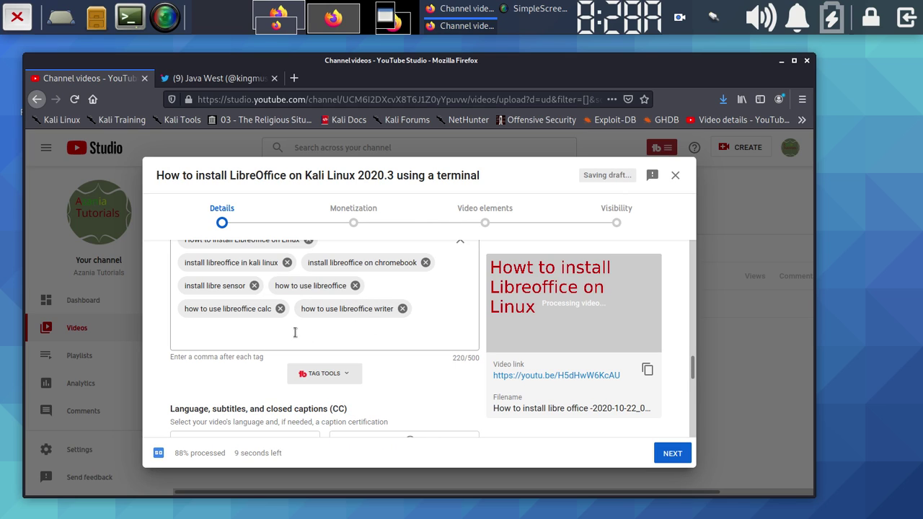
# Enter "libreoffi" as a tag and add the suggestions "libreoffice", "libreoffice calc" and "libreoffice 7".
pyautogui.click(260, 332)
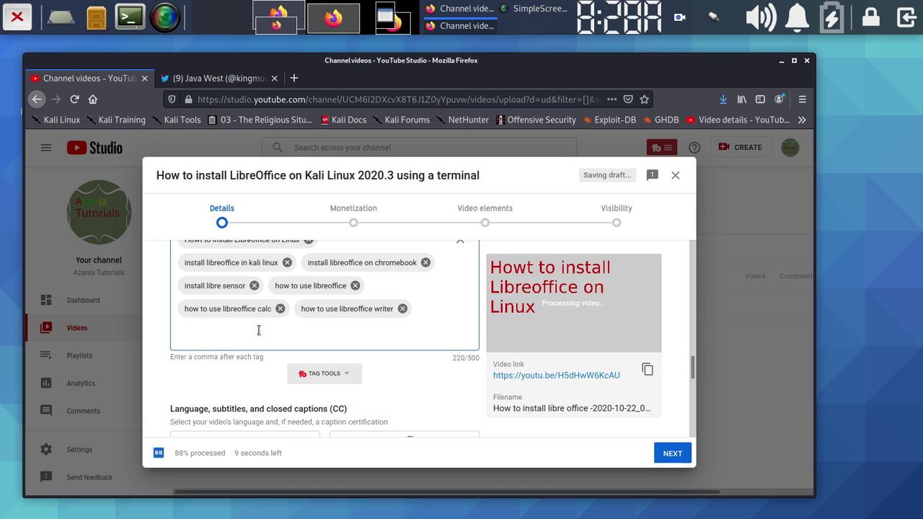
pyautogui.write('libreoffi')
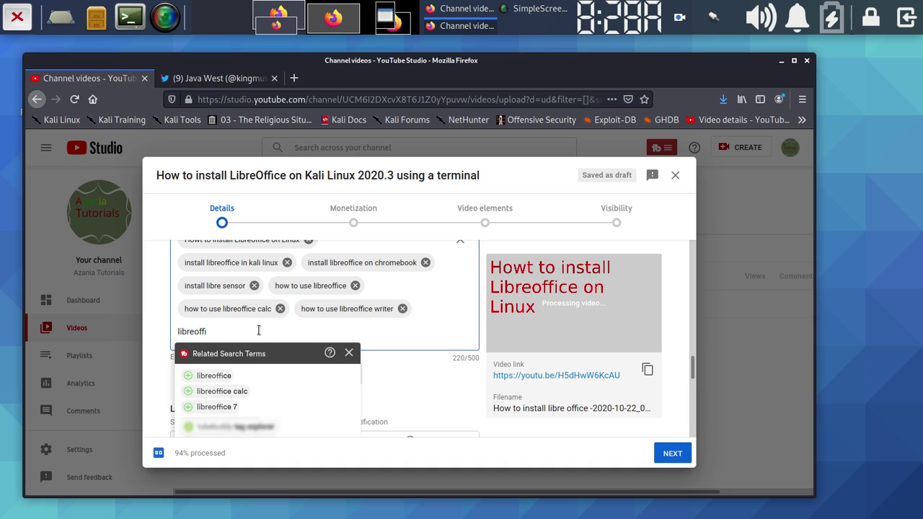
pyautogui.click(231, 380)
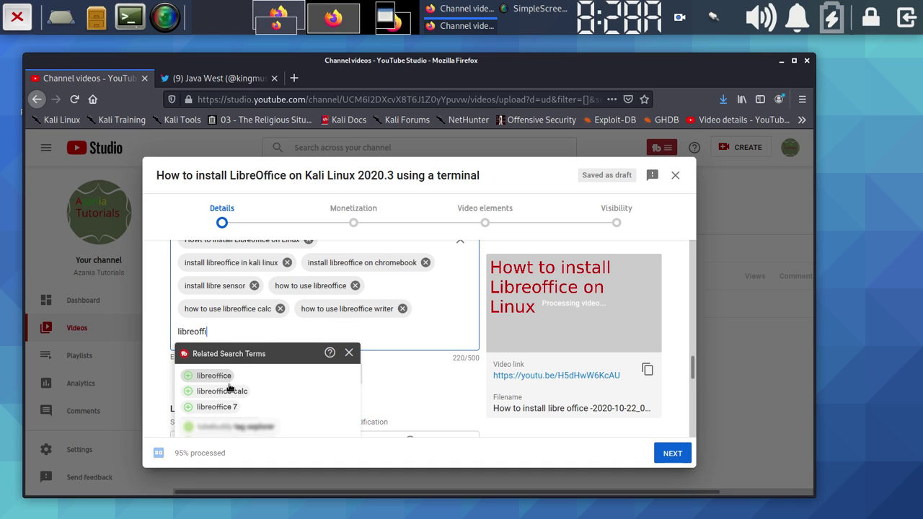
pyautogui.click(228, 392)
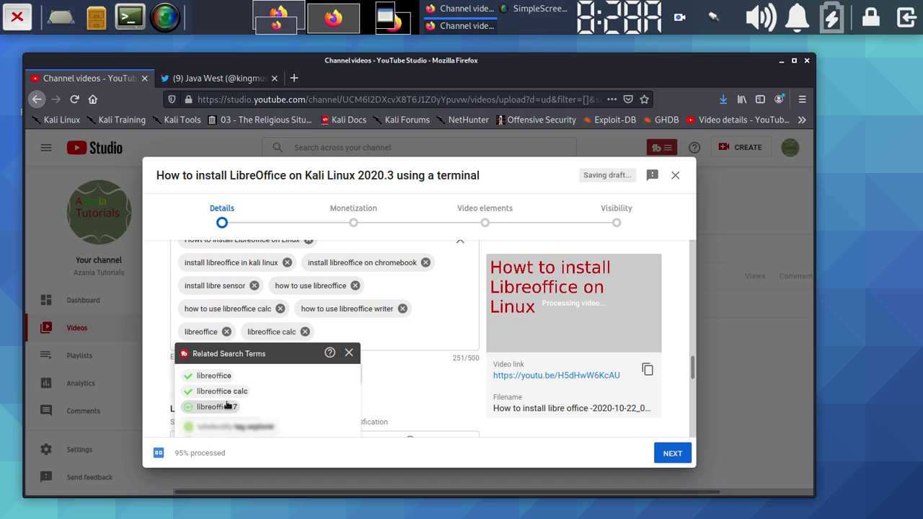
pyautogui.click(227, 407)
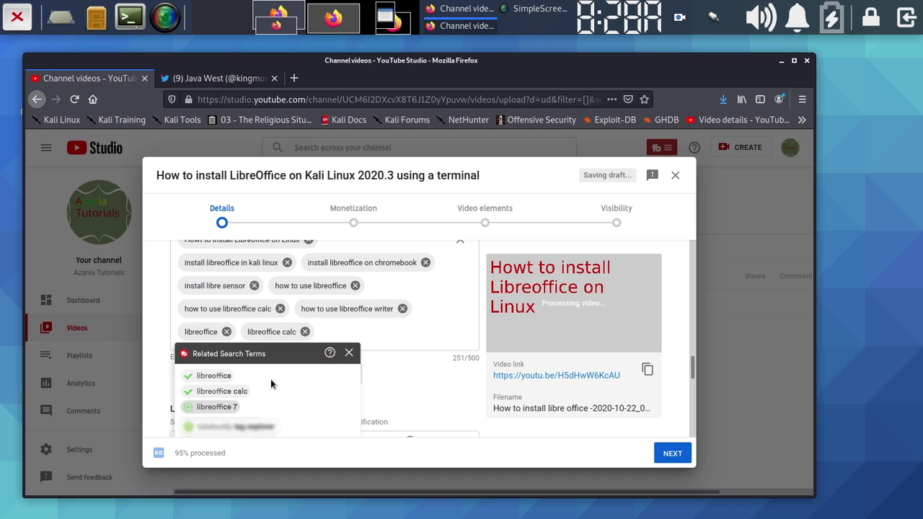
pyautogui.click(349, 355)
# Look up tag suggestions for "libreoffice 2020" and add "libreoffice 2020 tutorial", "libreoffice 2020 review" and "libreoffice 2020 download".
pyautogui.click(406, 329)
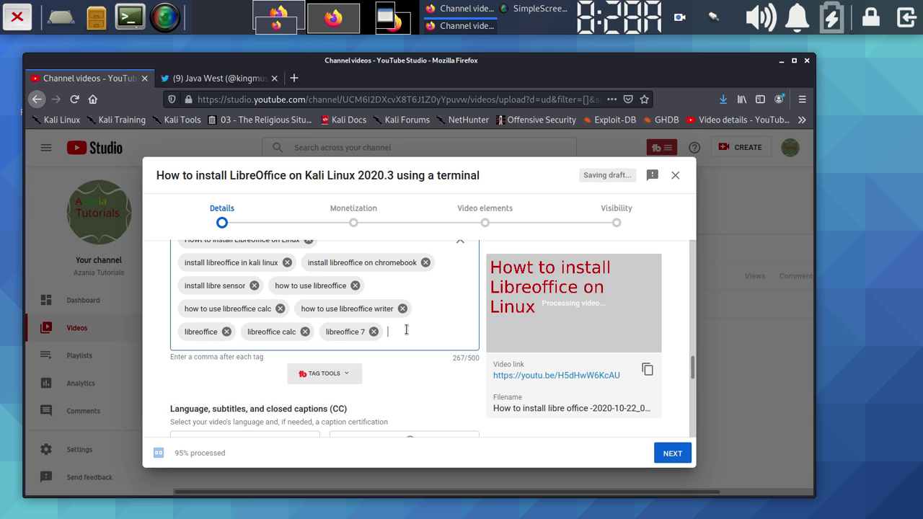
pyautogui.write('libreoffi')
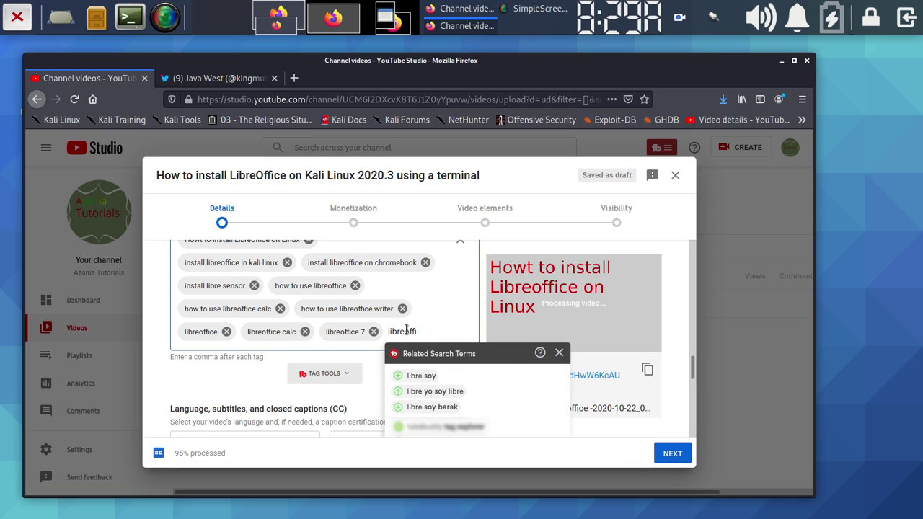
pyautogui.write('ce 2020')
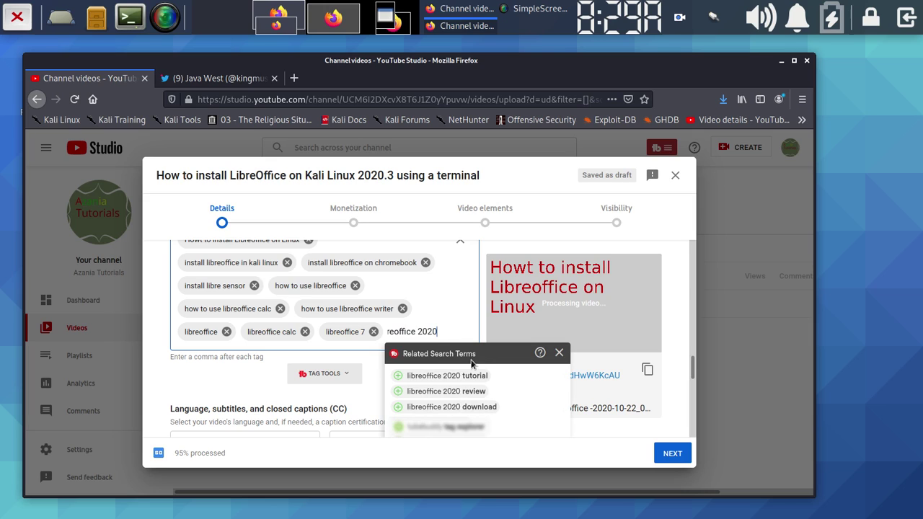
pyautogui.click(466, 376)
pyautogui.click(465, 391)
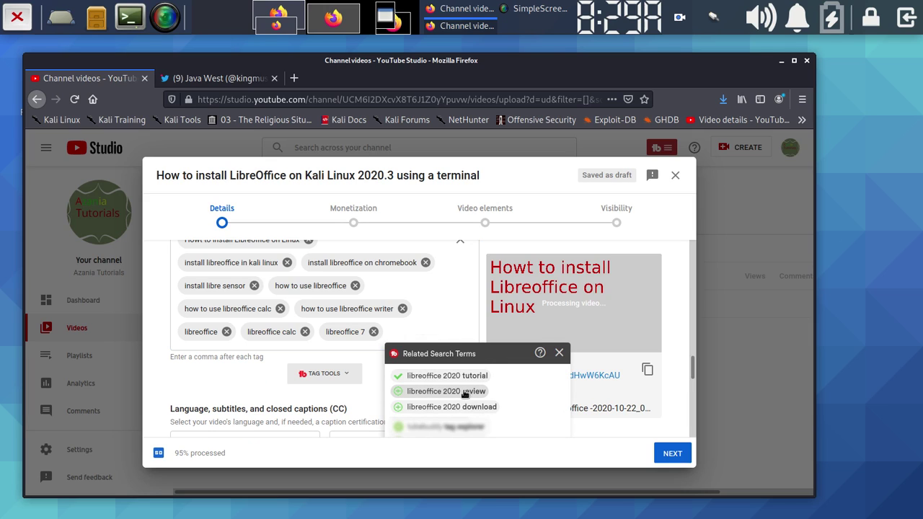
pyautogui.click(457, 408)
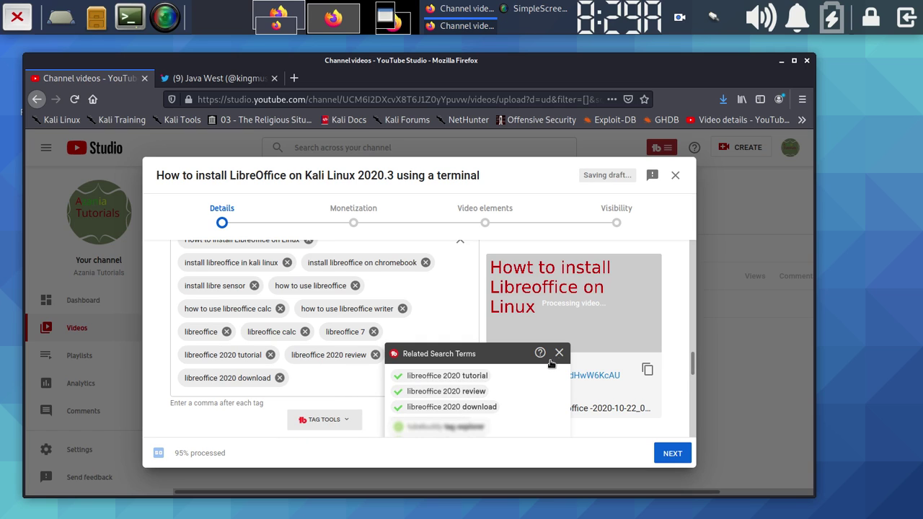
pyautogui.click(559, 353)
# Enter "libreoffice vs" as a tag and add the suggestions "libreoffice vs microsoft office", "libreoffice vs openoffice" and "libreoffice vs ms office".
pyautogui.scroll(-2, 432, 339)
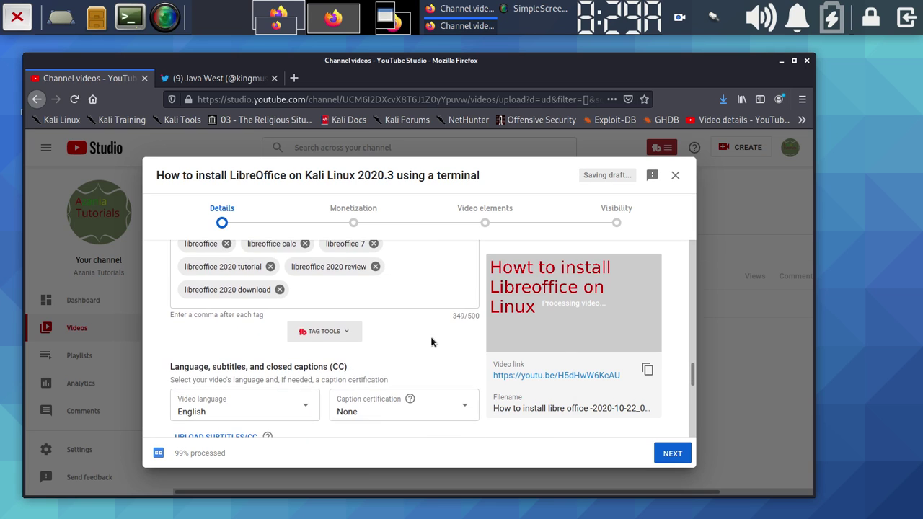
pyautogui.scroll(3, 412, 336)
pyautogui.scroll(-8, 360, 342)
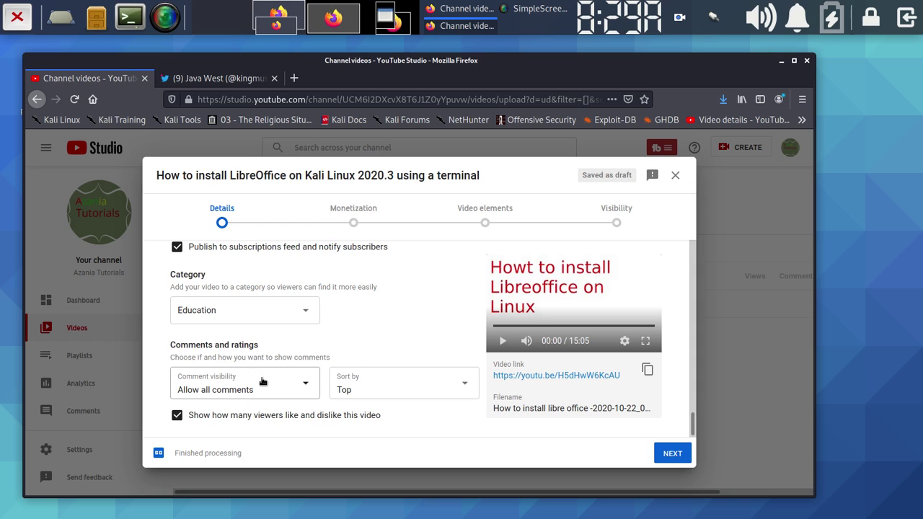
pyautogui.scroll(8, 262, 381)
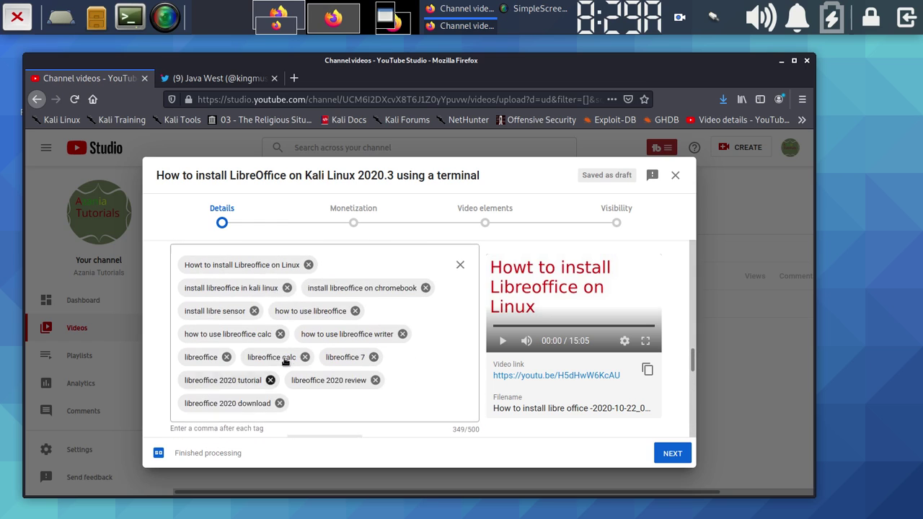
pyautogui.click(327, 405)
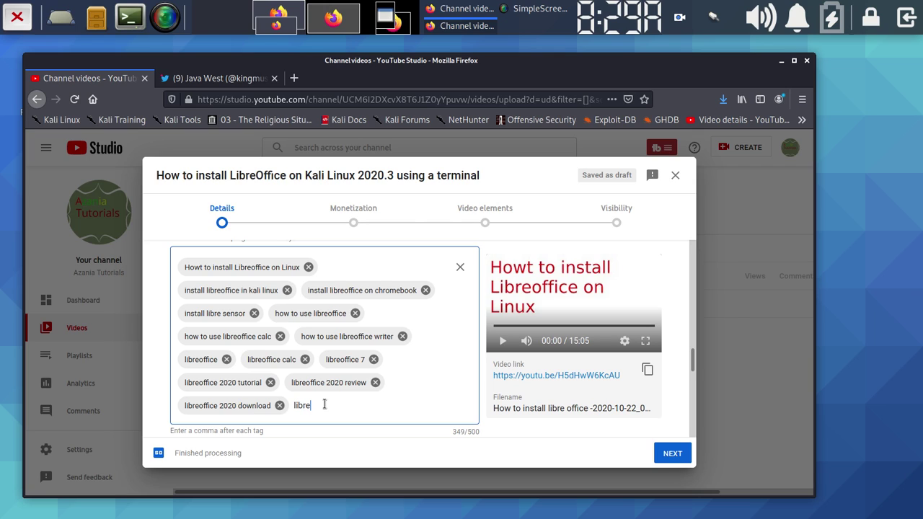
pyautogui.write('office vs')
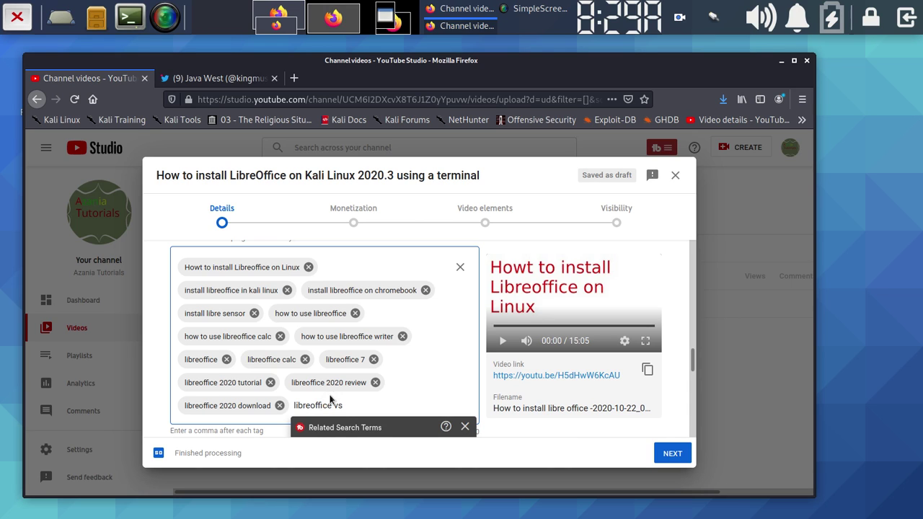
pyautogui.scroll(-3, 324, 404)
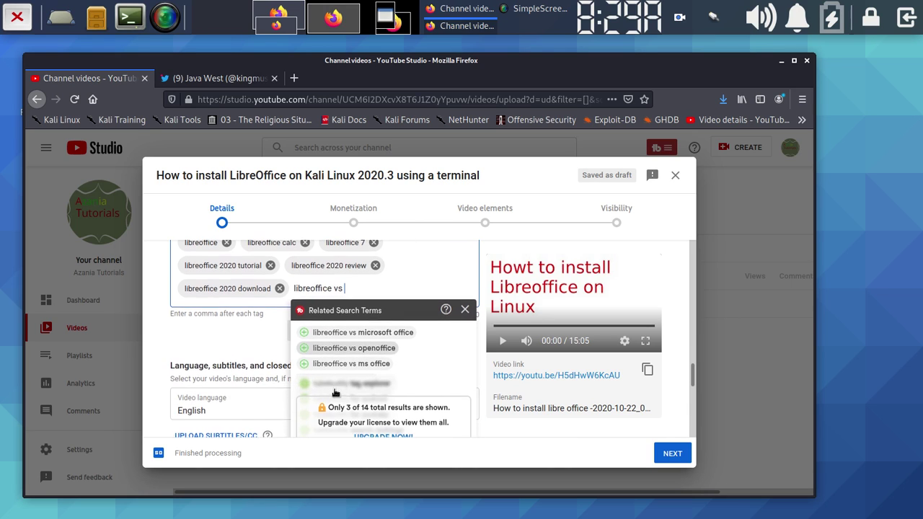
pyautogui.click(377, 332)
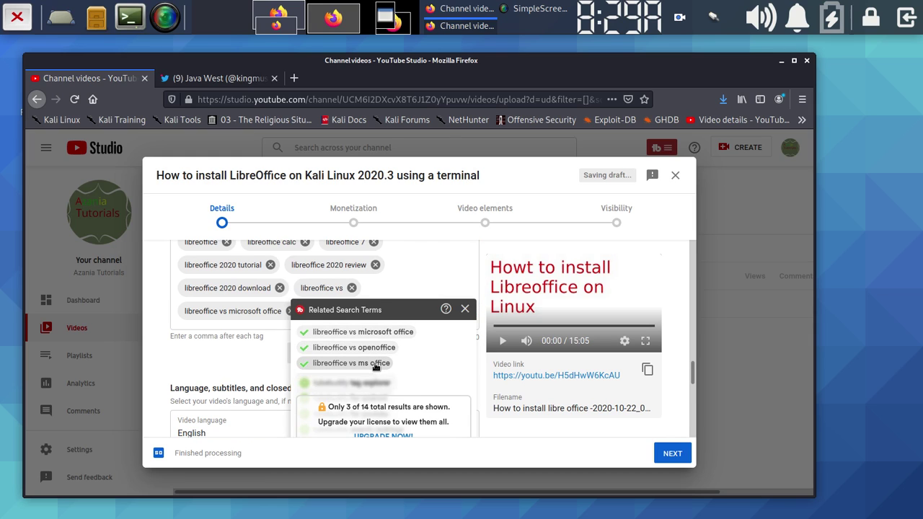
pyautogui.click(375, 364)
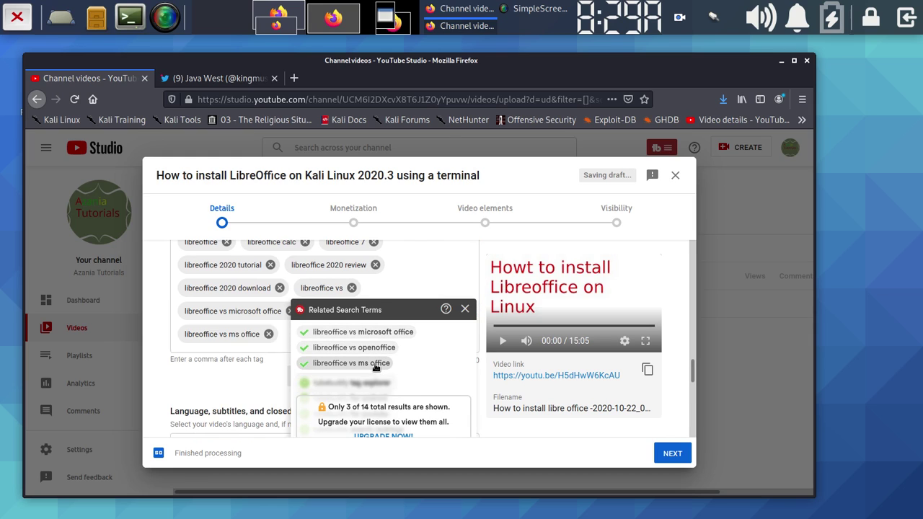
pyautogui.click(466, 309)
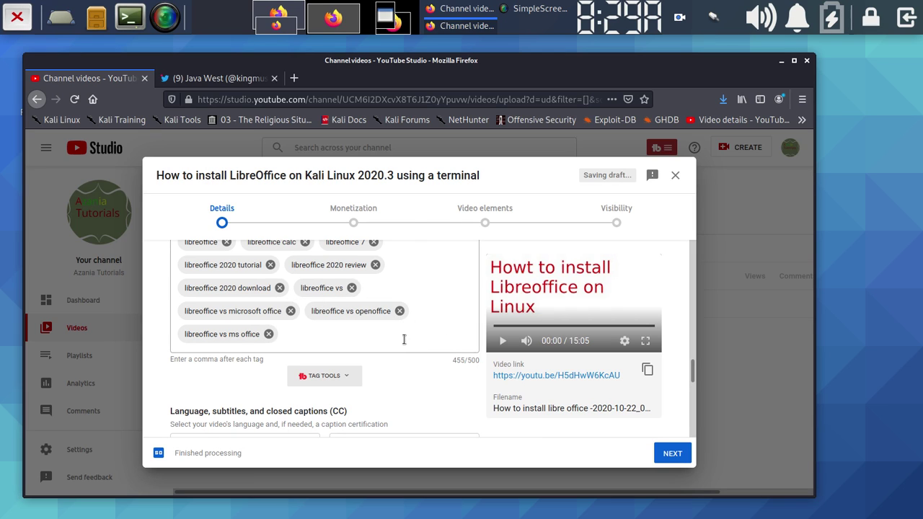
# Finish the video details, proceed to the Monetization stage and set monetization to On.
pyautogui.scroll(-3, 325, 326)
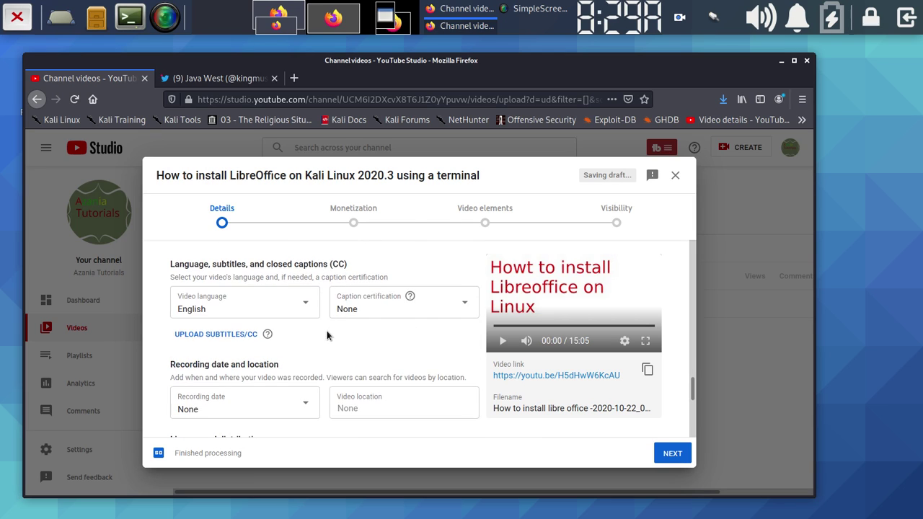
pyautogui.scroll(-3, 339, 335)
pyautogui.scroll(6, 342, 337)
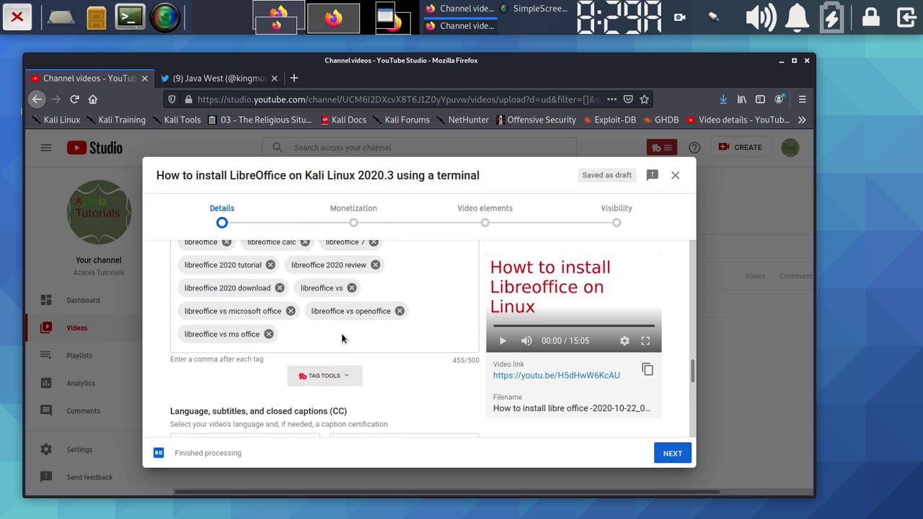
pyautogui.scroll(5, 342, 335)
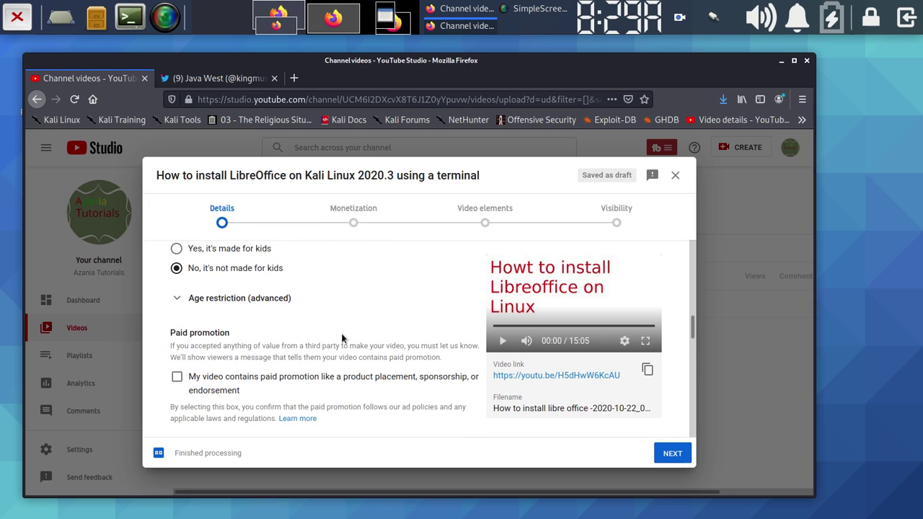
pyautogui.scroll(2, 341, 337)
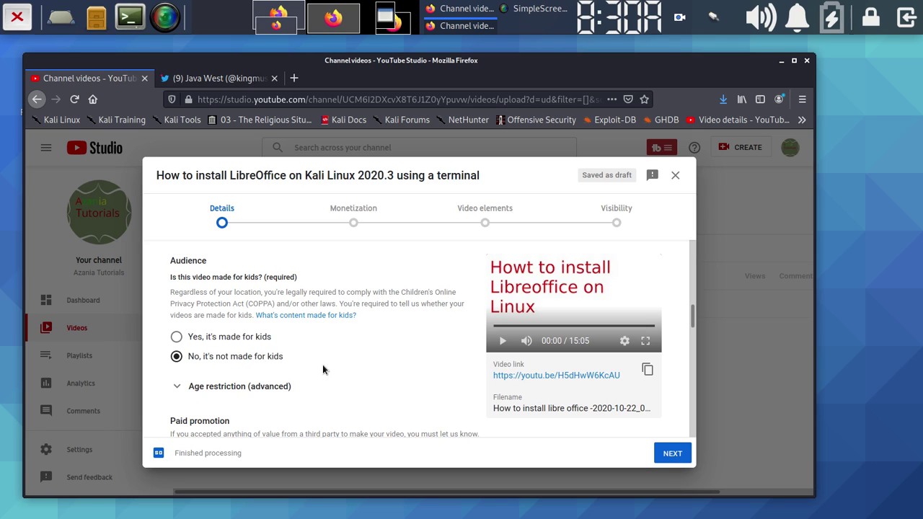
pyautogui.click(656, 454)
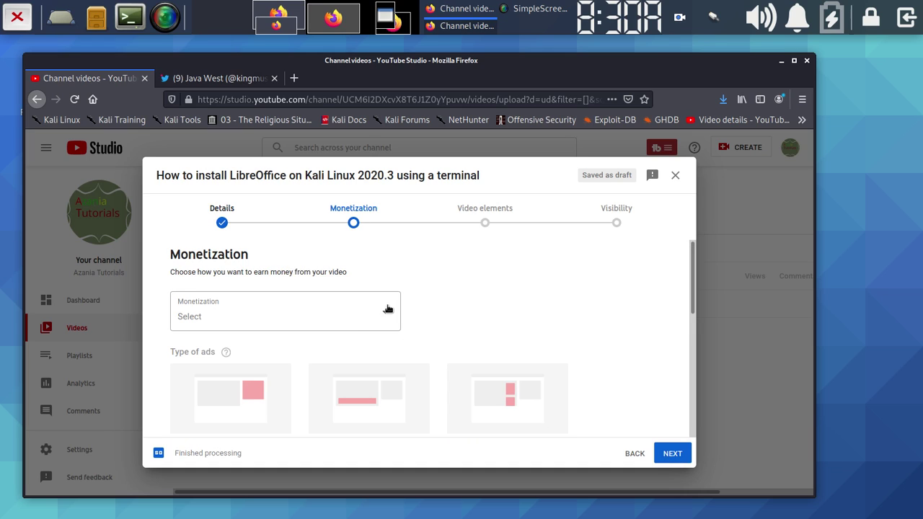
pyautogui.click(387, 310)
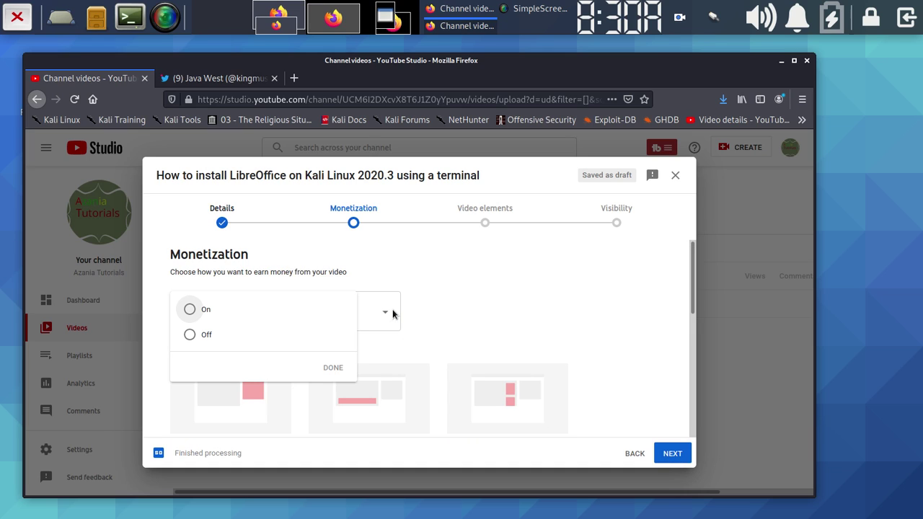
pyautogui.click(204, 310)
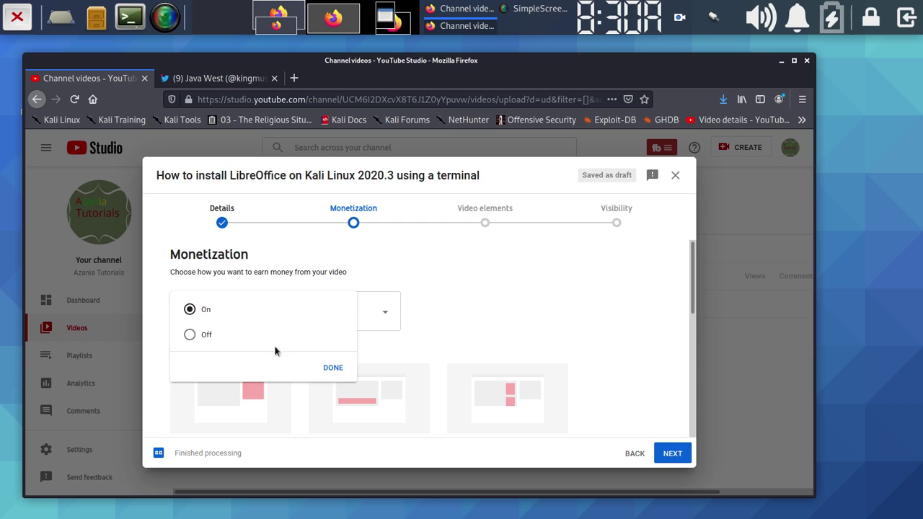
pyautogui.click(333, 368)
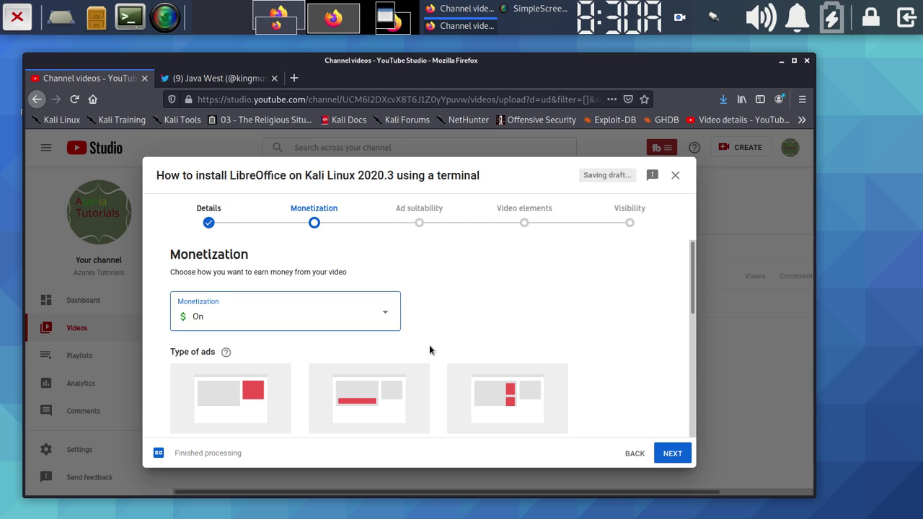
# Enable ads after the video (post-roll) and continue to the Ad suitability stage.
pyautogui.scroll(-4, 426, 360)
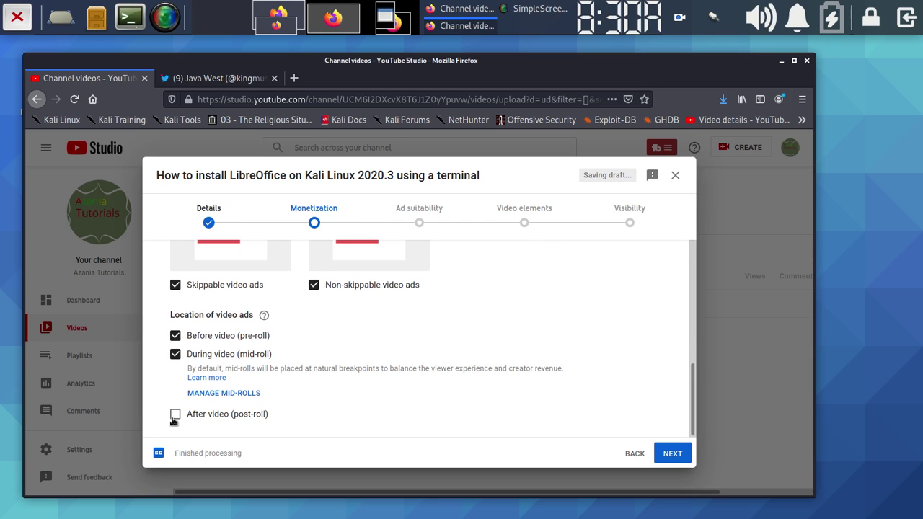
pyautogui.click(173, 418)
pyautogui.click(670, 455)
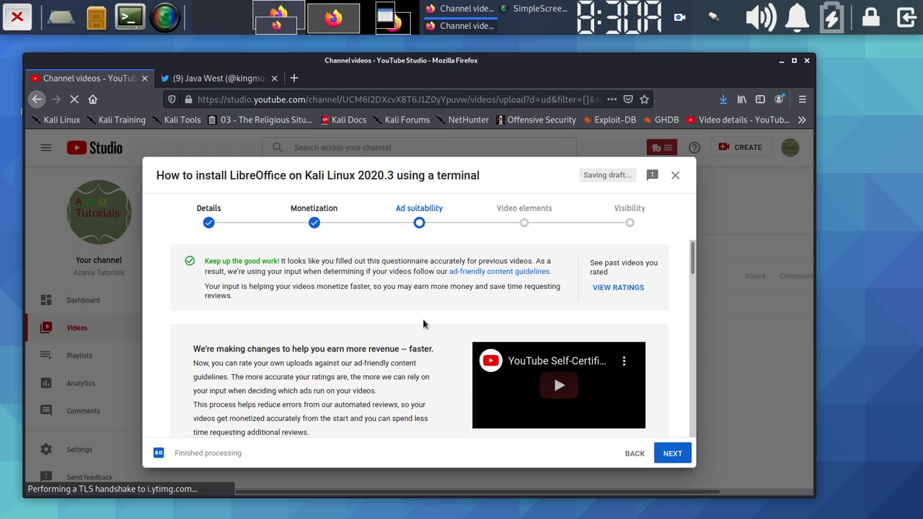
# Rate the video's ad suitability as "None of the above" and continue to the Video elements stage.
pyautogui.scroll(-5, 413, 371)
pyautogui.scroll(-5, 412, 368)
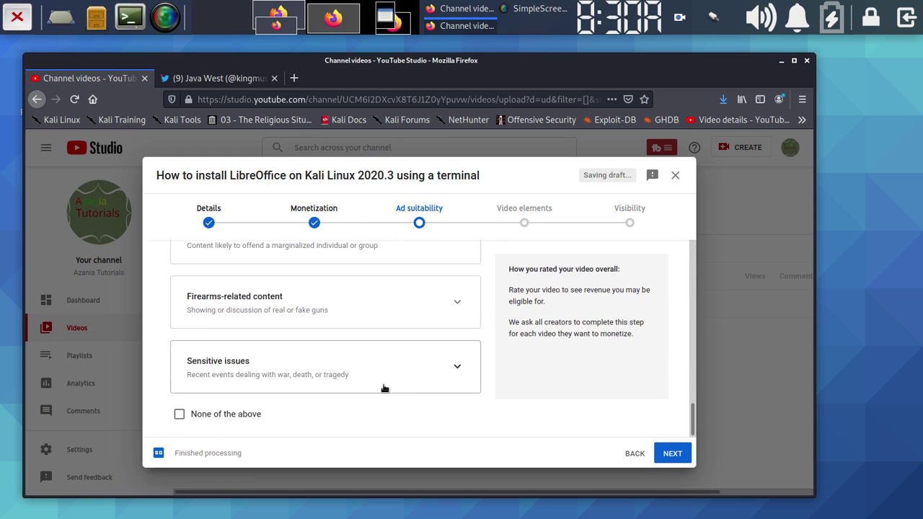
pyautogui.click(179, 415)
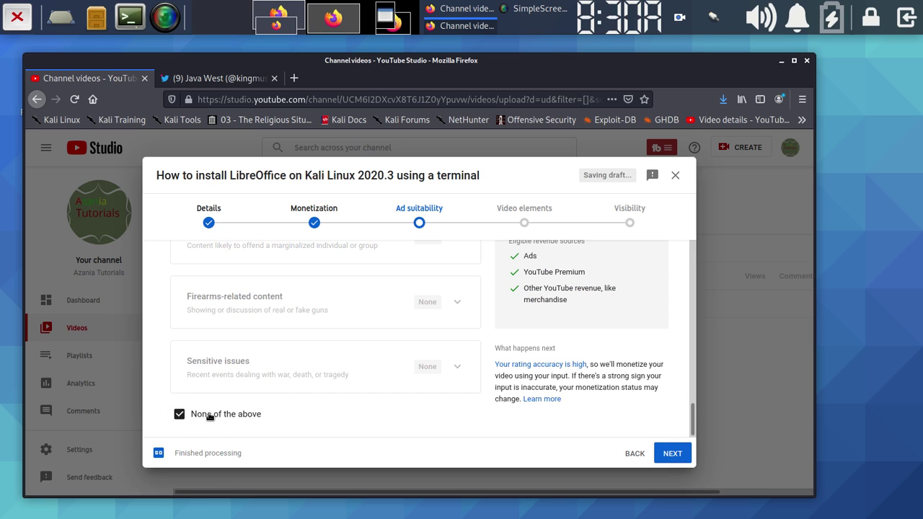
pyautogui.scroll(10, 285, 403)
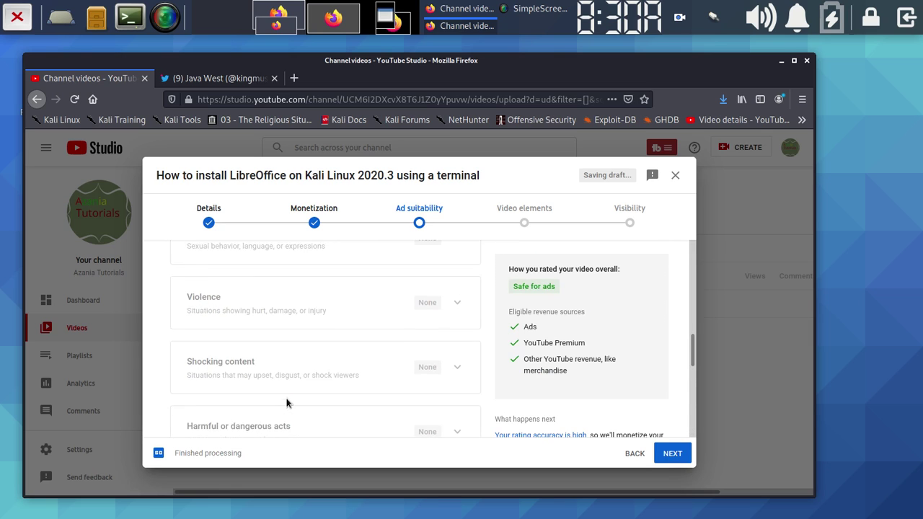
pyautogui.scroll(-5, 285, 389)
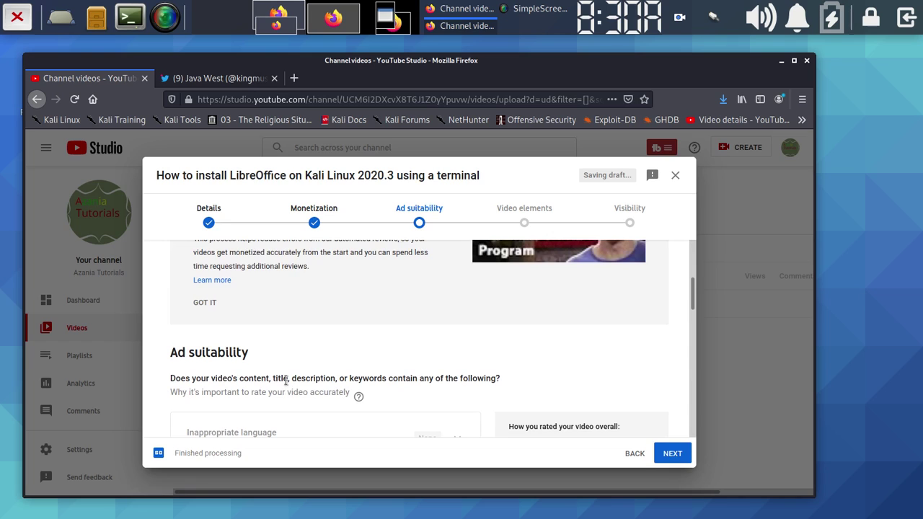
pyautogui.scroll(-4, 286, 380)
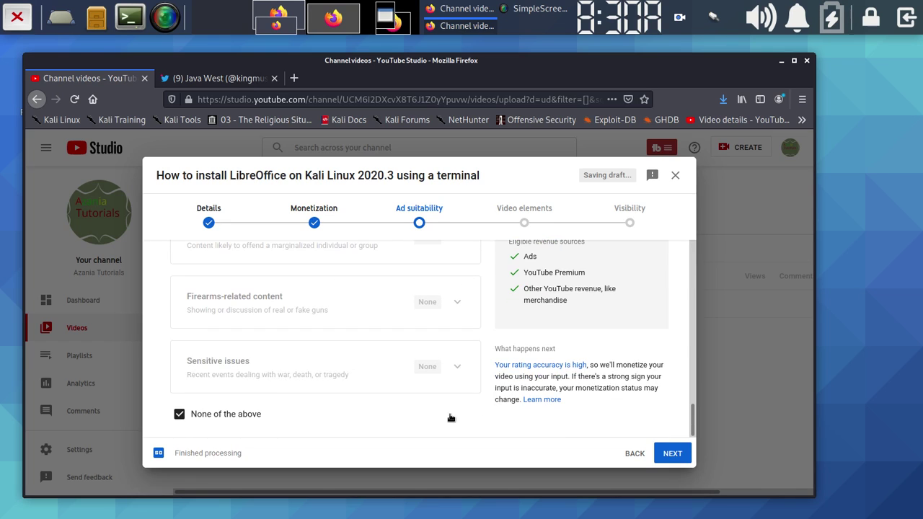
pyautogui.click(668, 454)
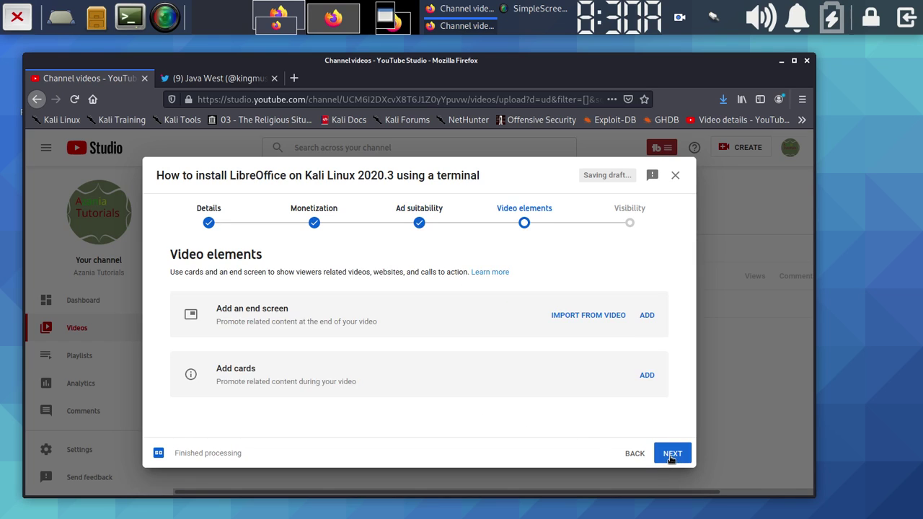
# Add an end screen using the "1 video, 1 subscribe" template with both elements along the lower edge of the frame.
pyautogui.click(647, 316)
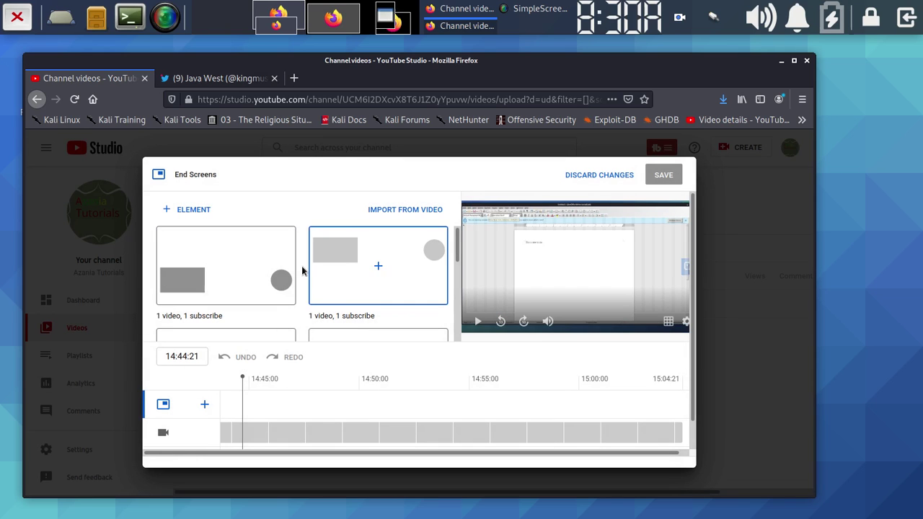
pyautogui.click(196, 281)
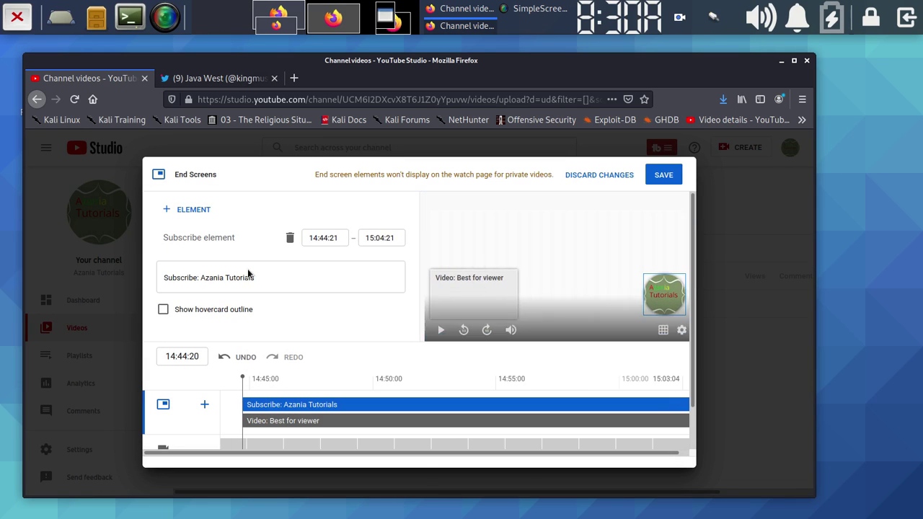
pyautogui.scroll(-1, 284, 293)
pyautogui.scroll(1, 276, 287)
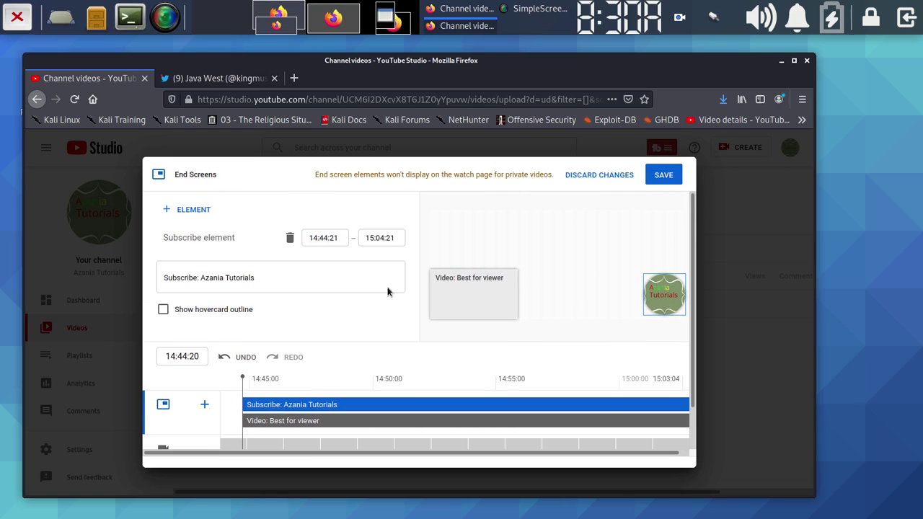
# Set the end screen's video element to the specific video "How to do AUTOSUM , average , Minimum and Maximum in LibreOffice Calc" and save the end screen.
pyautogui.click(449, 290)
pyautogui.scroll(-2, 369, 275)
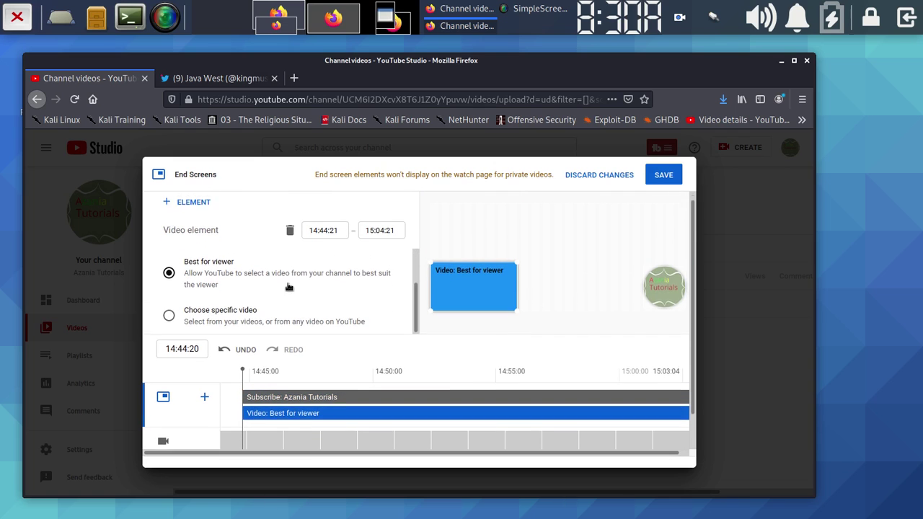
pyautogui.click(168, 293)
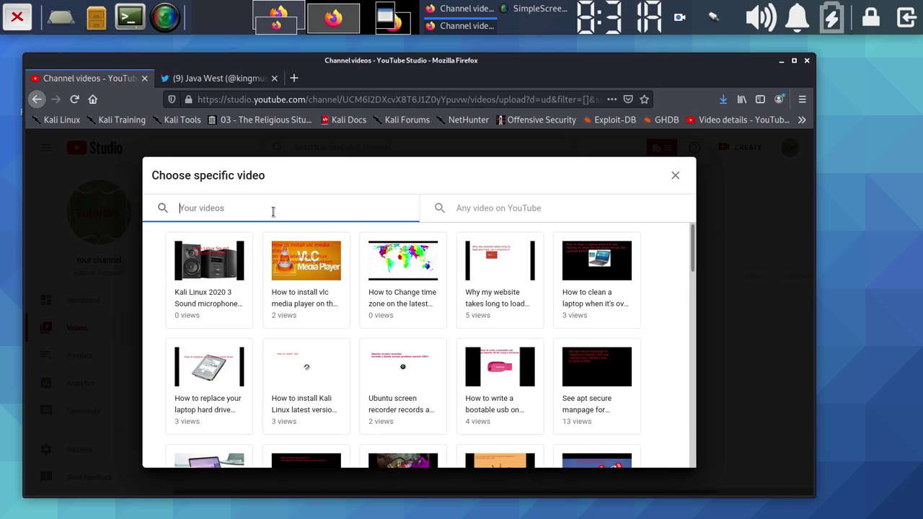
pyautogui.write('libre')
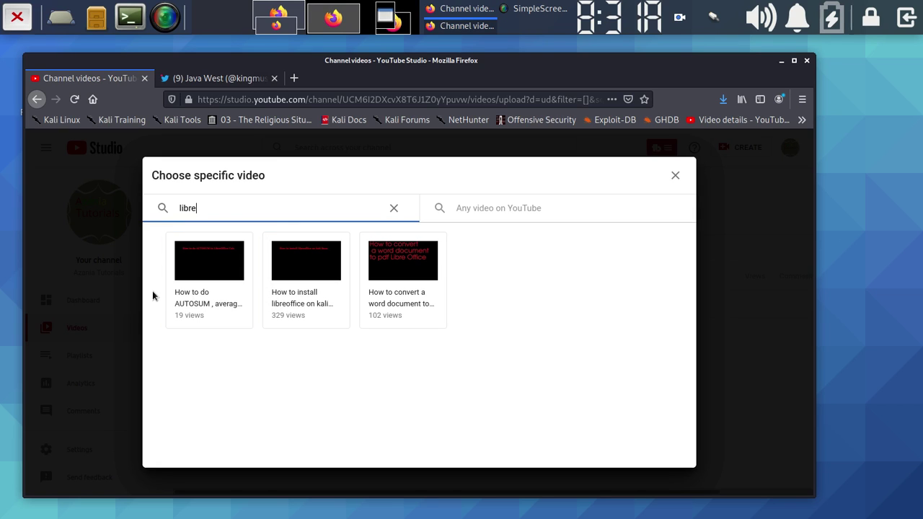
pyautogui.click(194, 270)
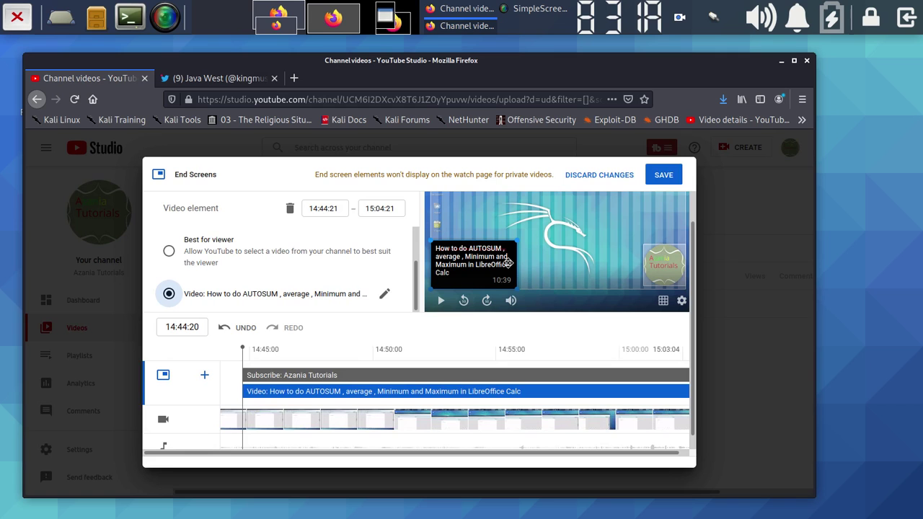
pyautogui.click(672, 182)
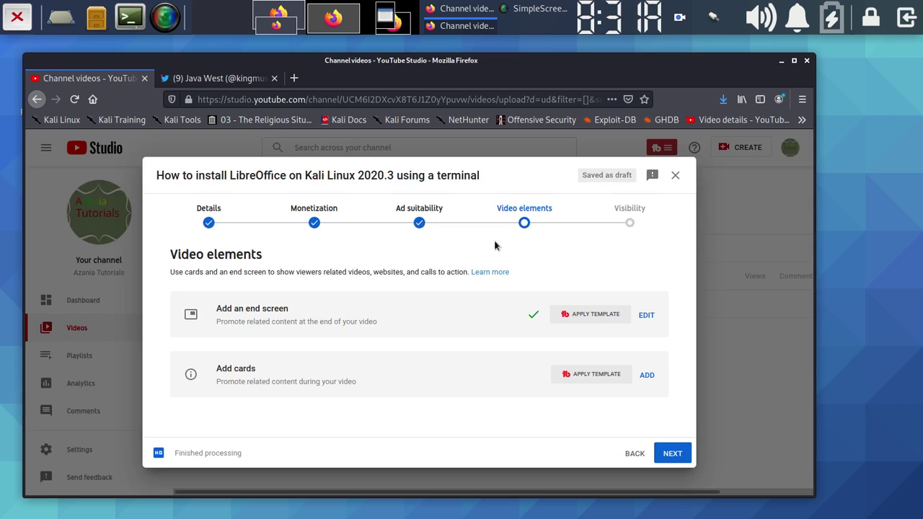
# Add a video card at 00:00:00 linking to the channel's video on converting a word document to pdf in Libre Office, and save the cards.
pyautogui.click(647, 376)
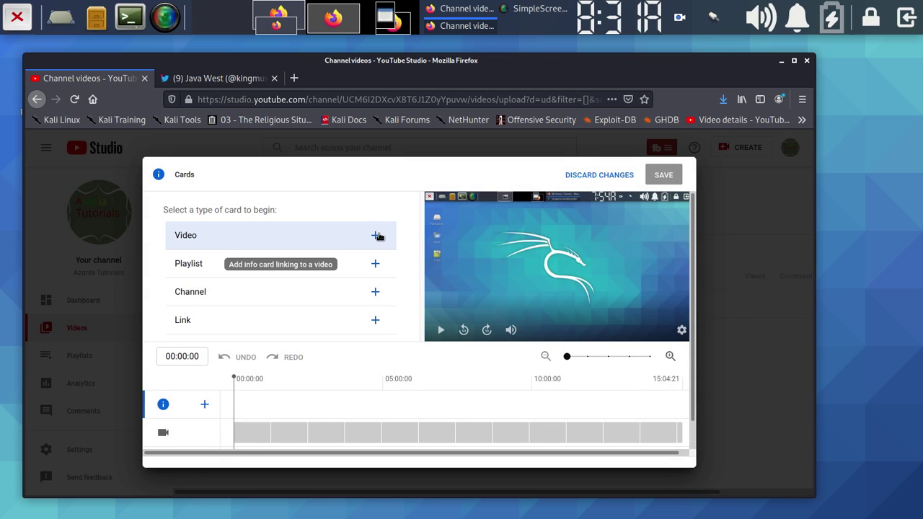
pyautogui.click(375, 235)
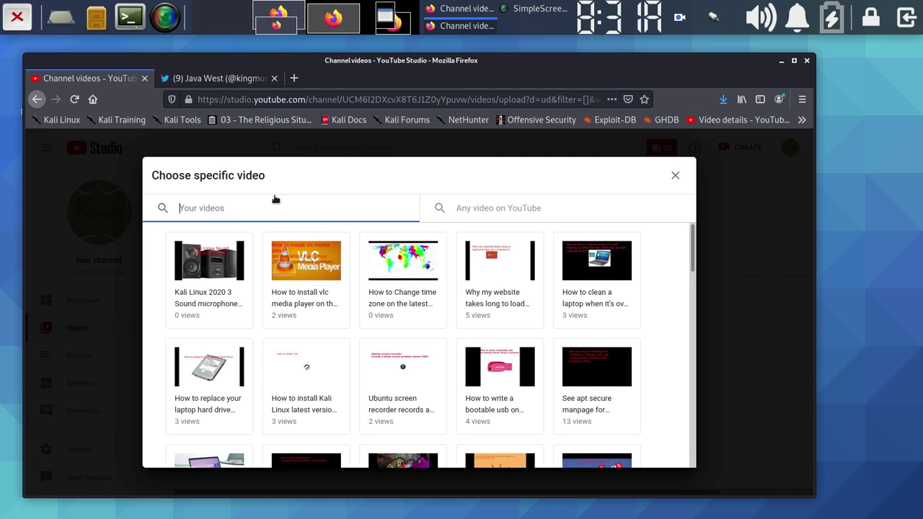
pyautogui.write('libre')
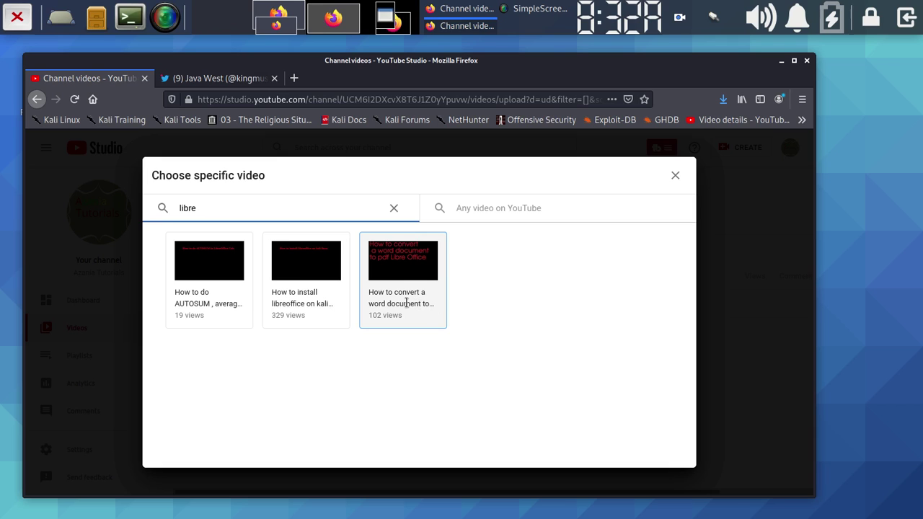
pyautogui.click(400, 275)
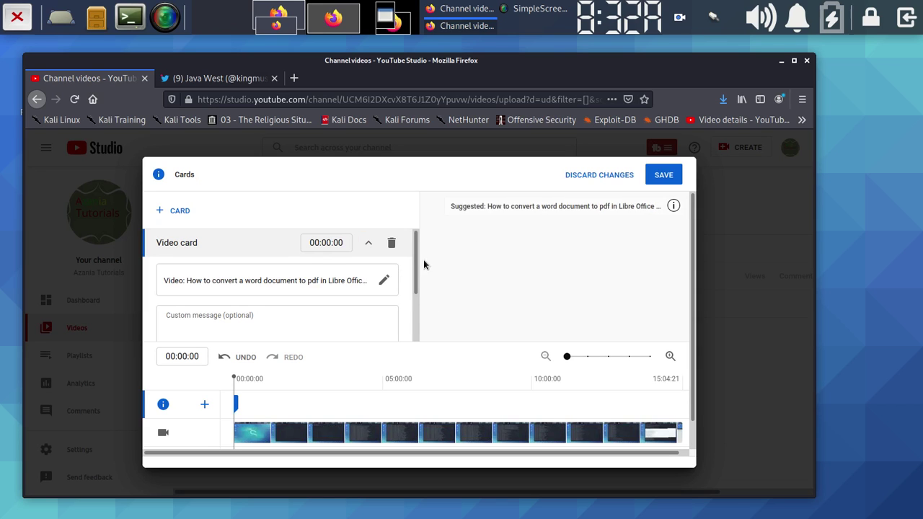
pyautogui.click(658, 177)
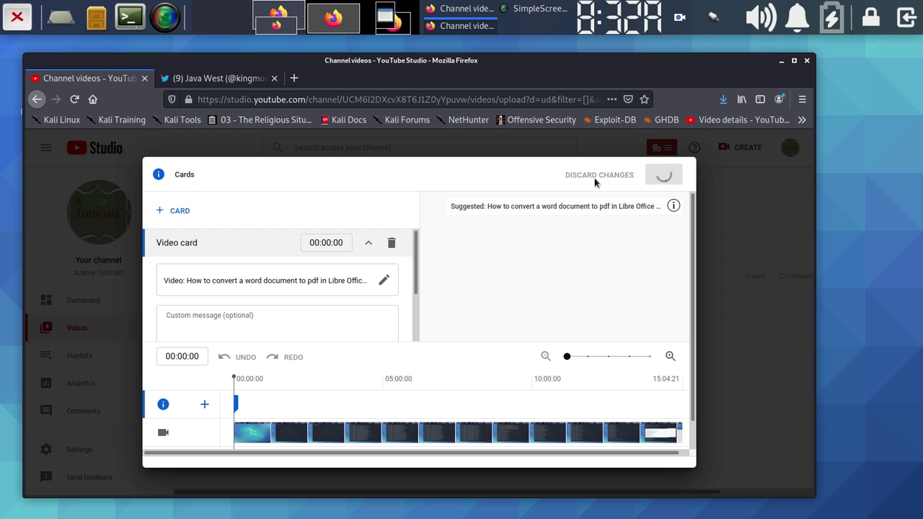
pyautogui.scroll(-1, 511, 307)
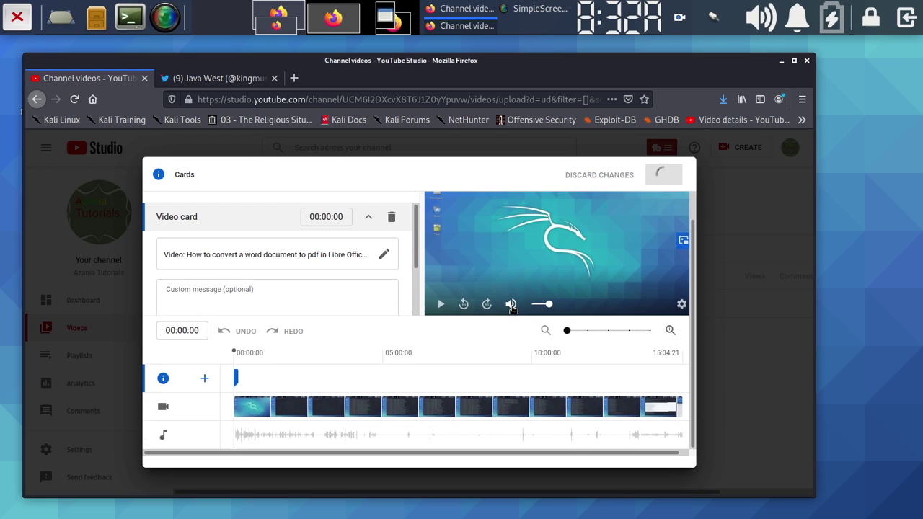
pyautogui.scroll(1, 512, 309)
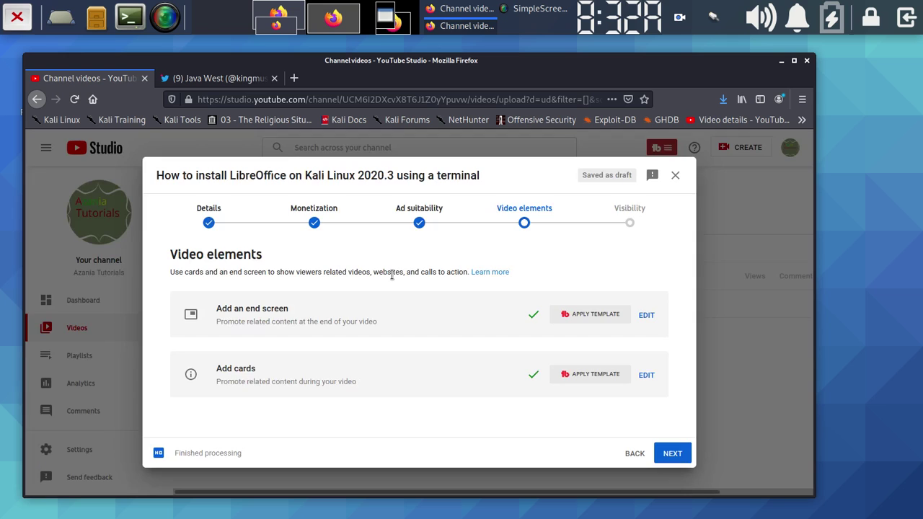
# Continue to the Visibility stage, set the video to Public and publish it.
pyautogui.click(672, 453)
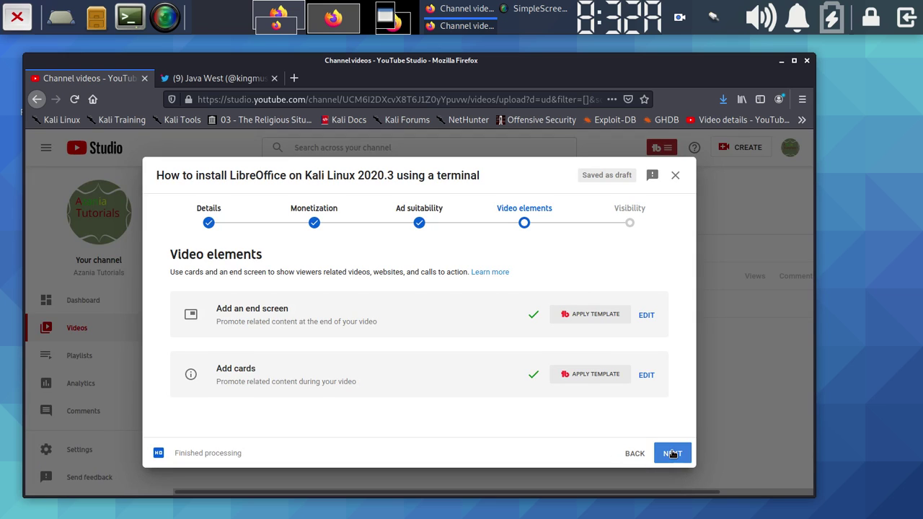
pyautogui.scroll(-3, 435, 318)
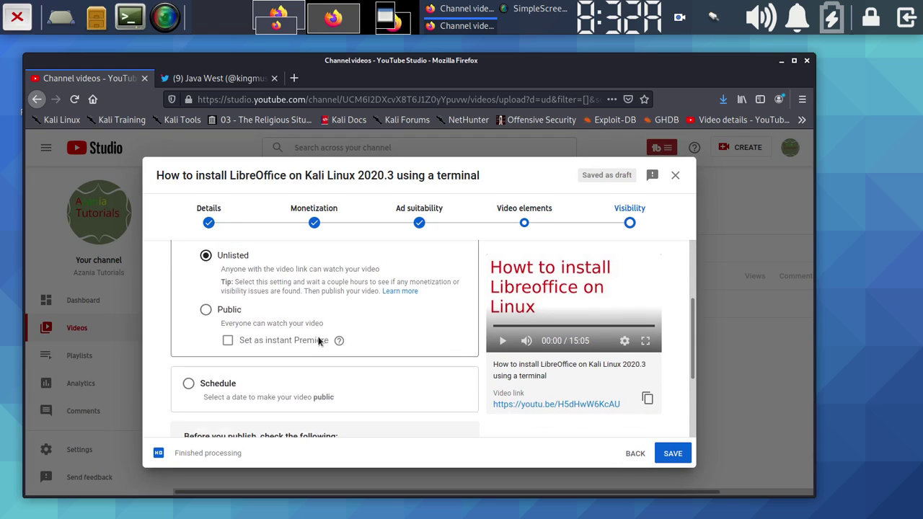
pyautogui.click(204, 310)
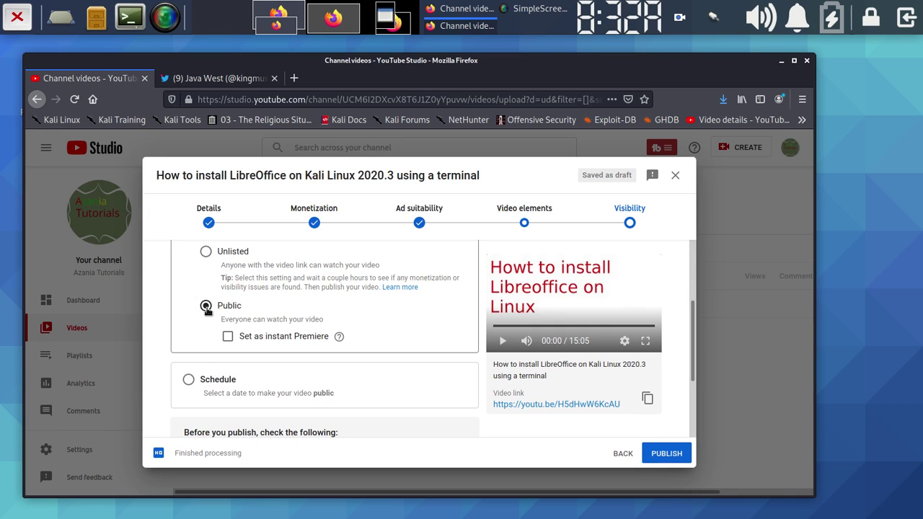
pyautogui.scroll(-3, 204, 315)
pyautogui.scroll(3, 262, 305)
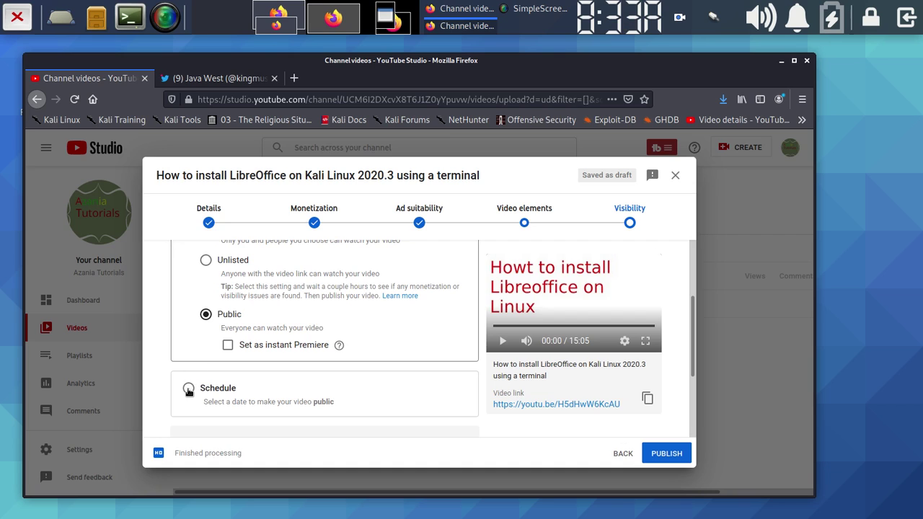
pyautogui.scroll(-1, 463, 351)
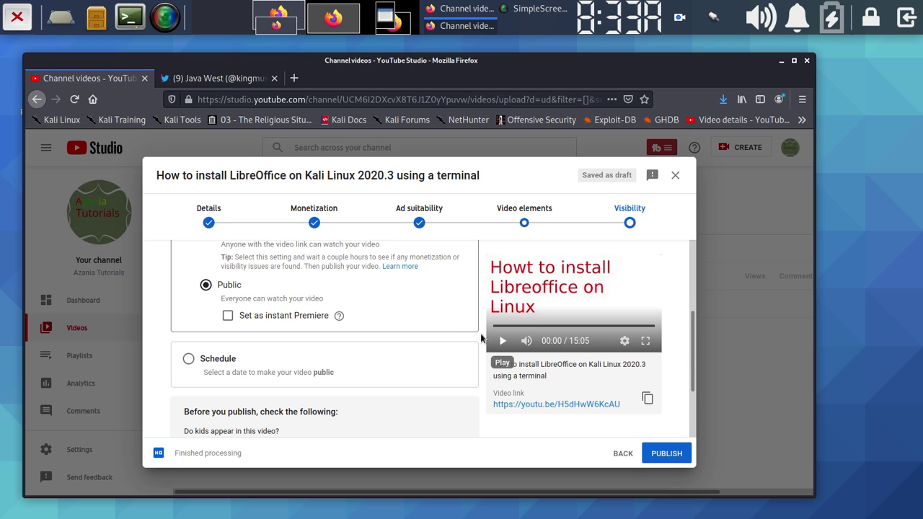
pyautogui.scroll(3, 369, 320)
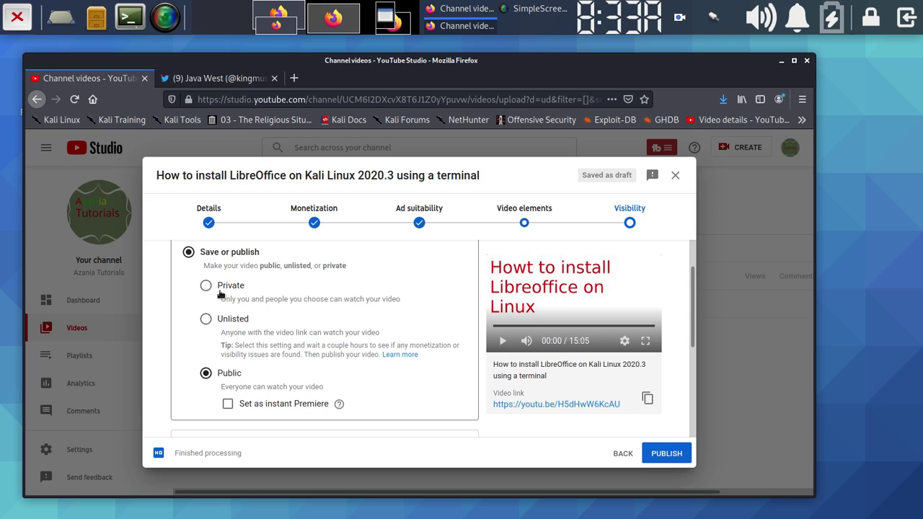
pyautogui.scroll(-1, 222, 312)
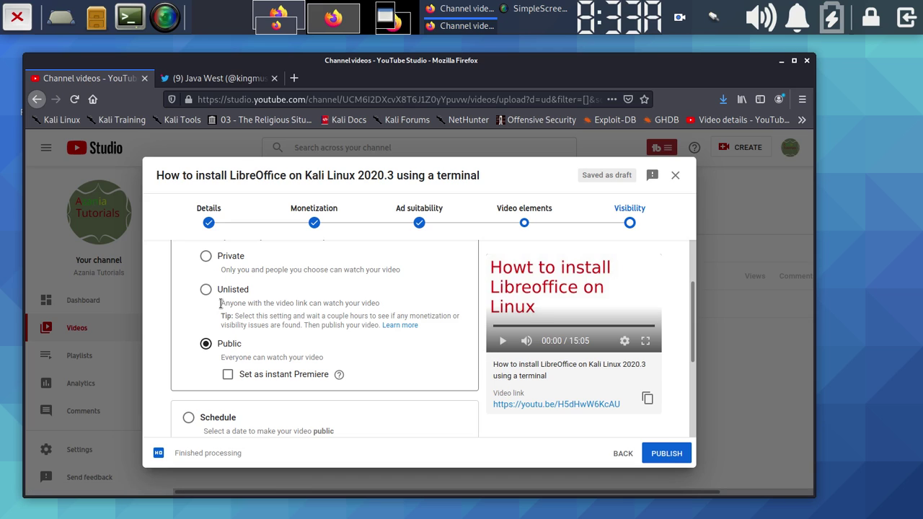
pyautogui.click(665, 453)
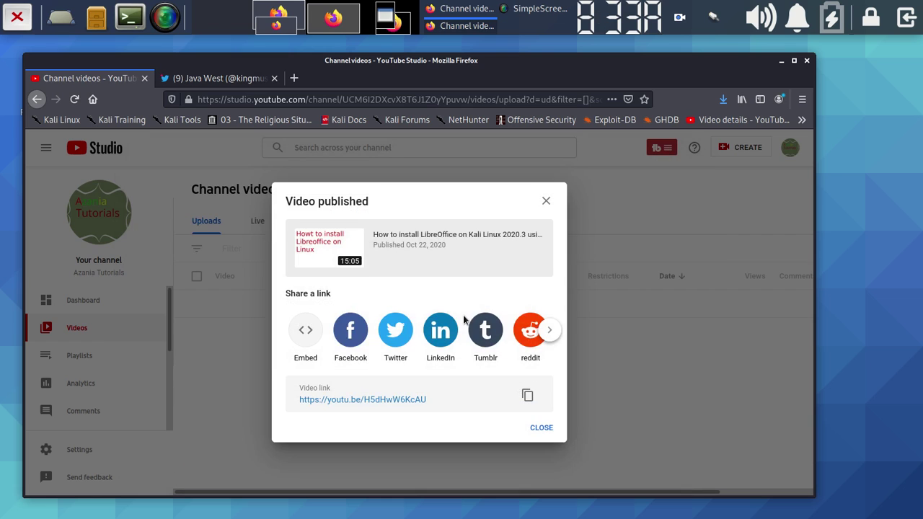
# Share the published video's link on Twitter by posting the prefilled tweet.
pyautogui.click(393, 330)
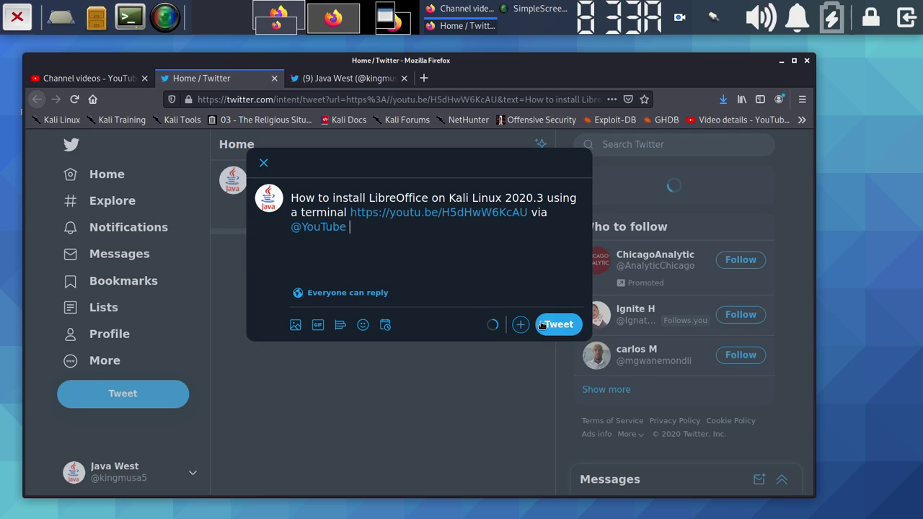
pyautogui.click(543, 325)
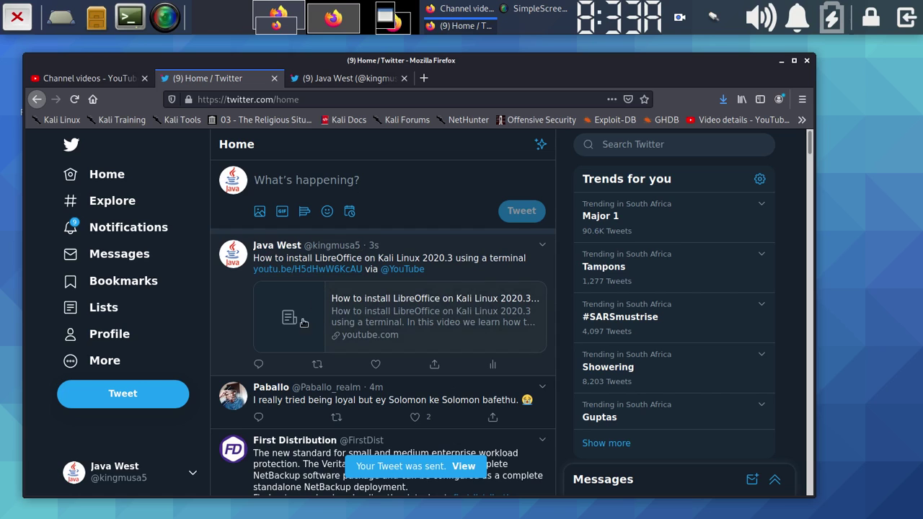
pyautogui.scroll(-2, 306, 289)
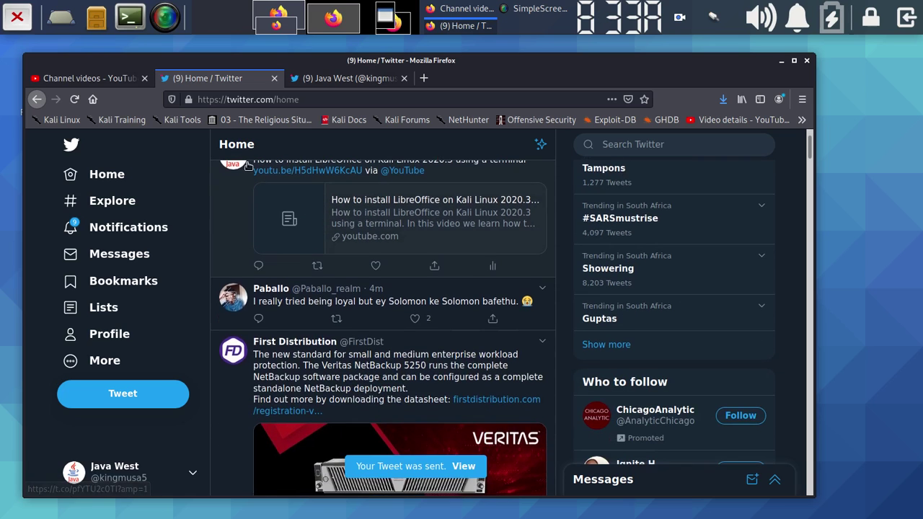
# Return to YouTube Studio, dismiss the publishing confirmation, open the LibreOffice video's details and view its watch page on YouTube.
pyautogui.click(110, 82)
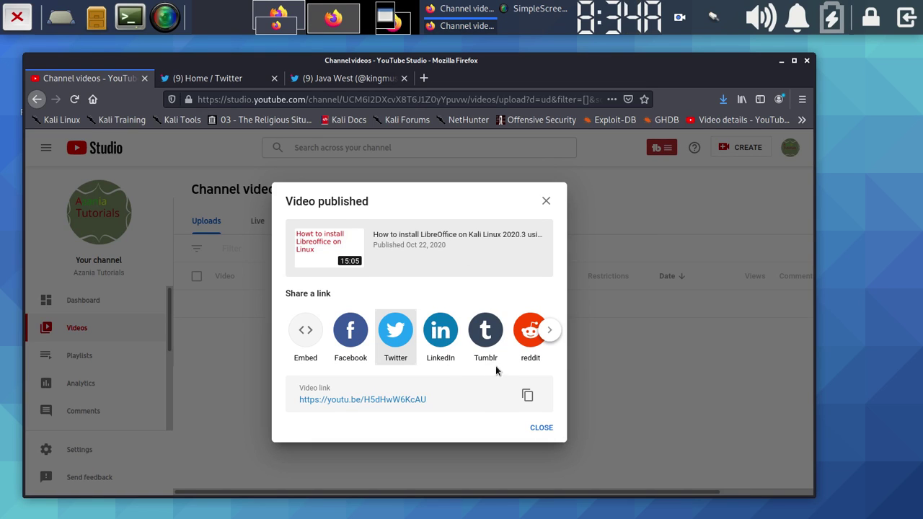
pyautogui.click(544, 429)
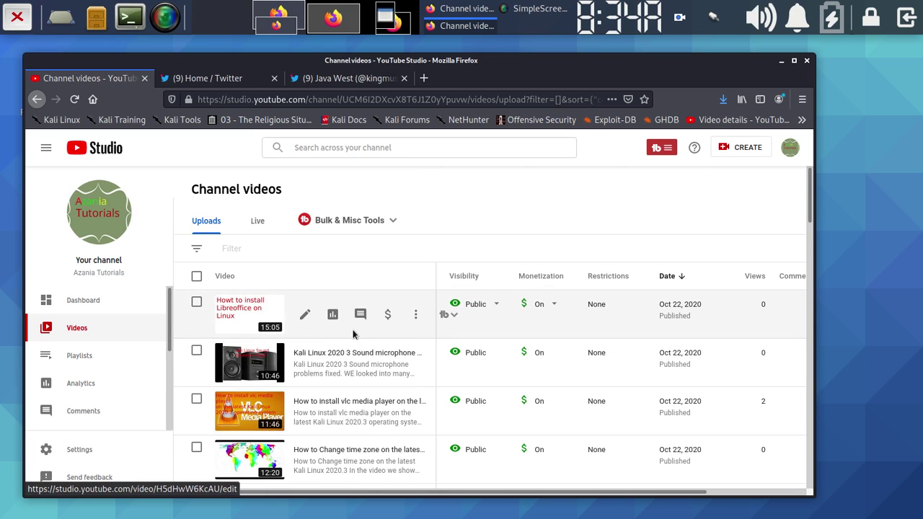
pyautogui.click(235, 308)
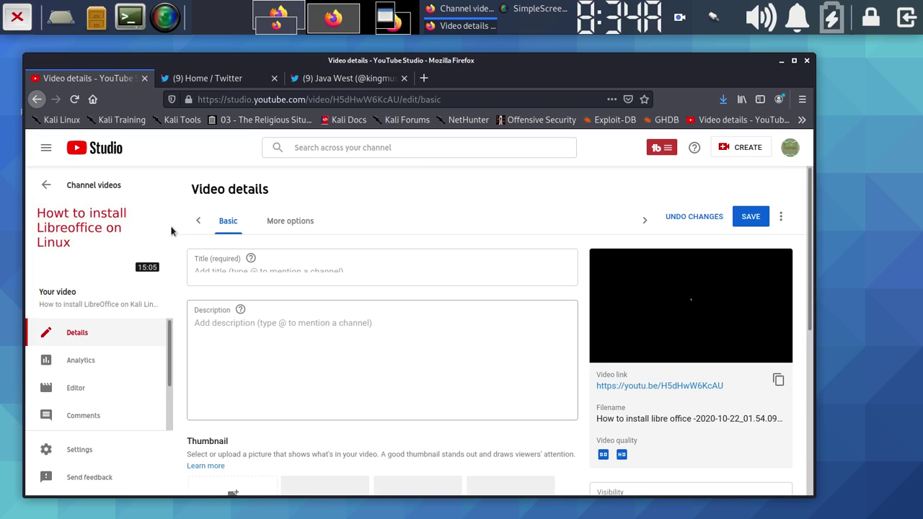
pyautogui.moveTo(173, 229); pyautogui.dragTo(83, 220)
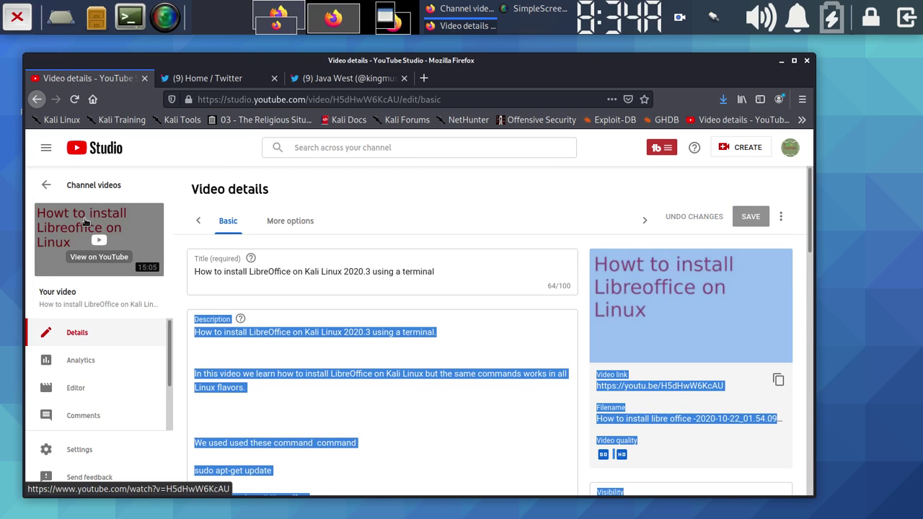
pyautogui.click(84, 221)
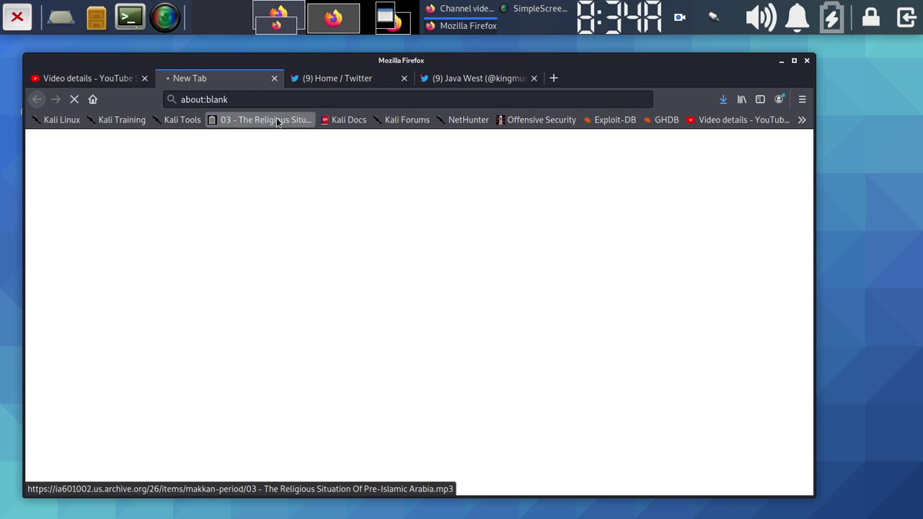